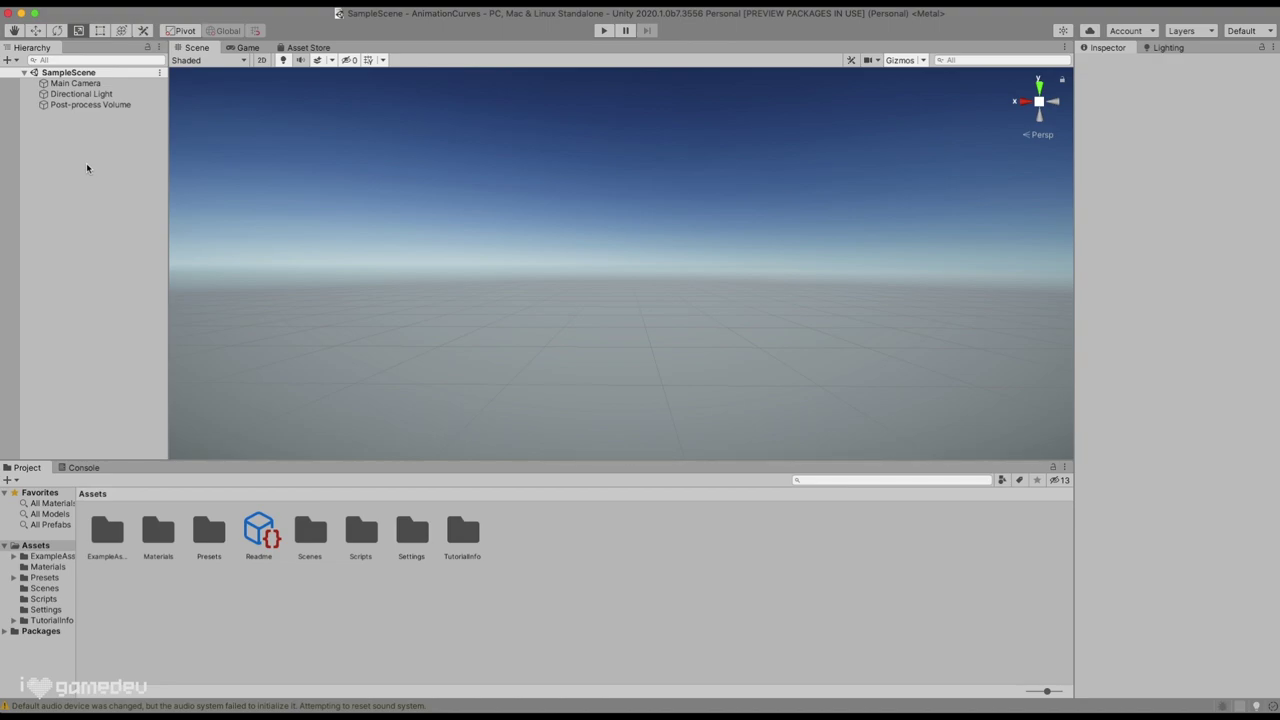
Add a 3D plane to the scene to serve as the ground
{"action": "right_click", "coordinate": [87, 168]}
{"action": "mouse_move", "coordinate": [170, 318]}
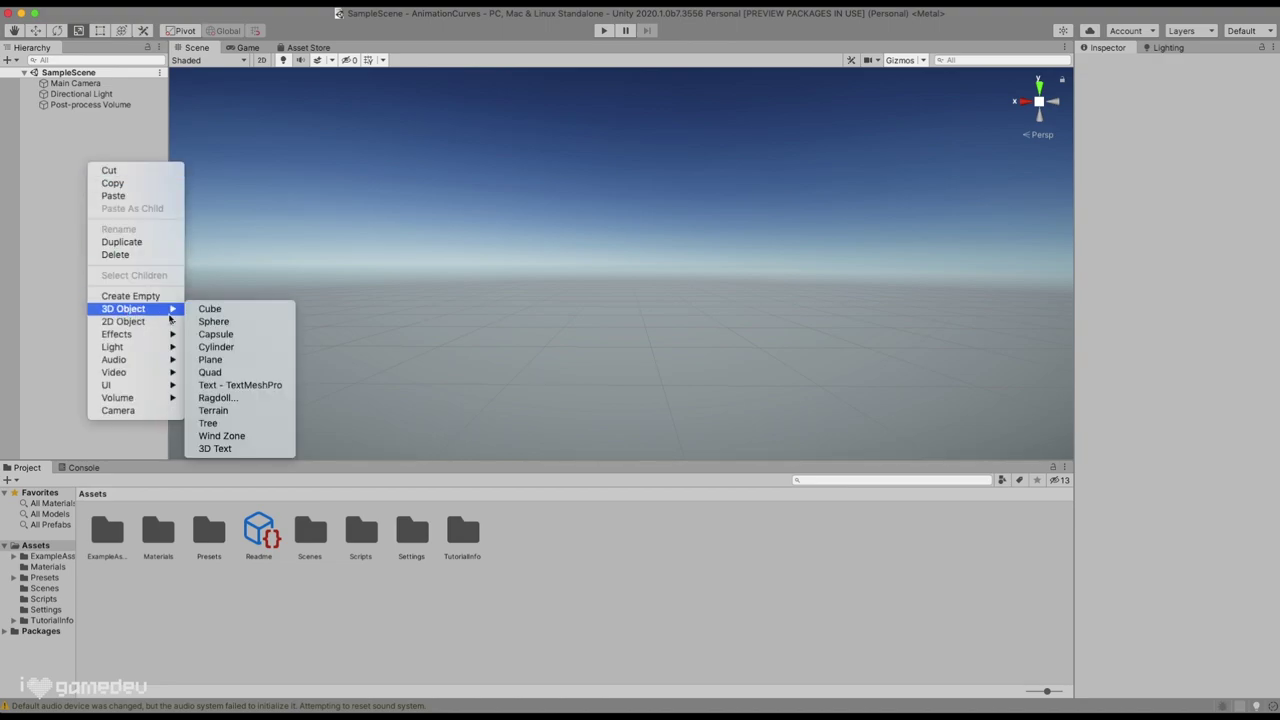
{"action": "left_click", "coordinate": [210, 359]}
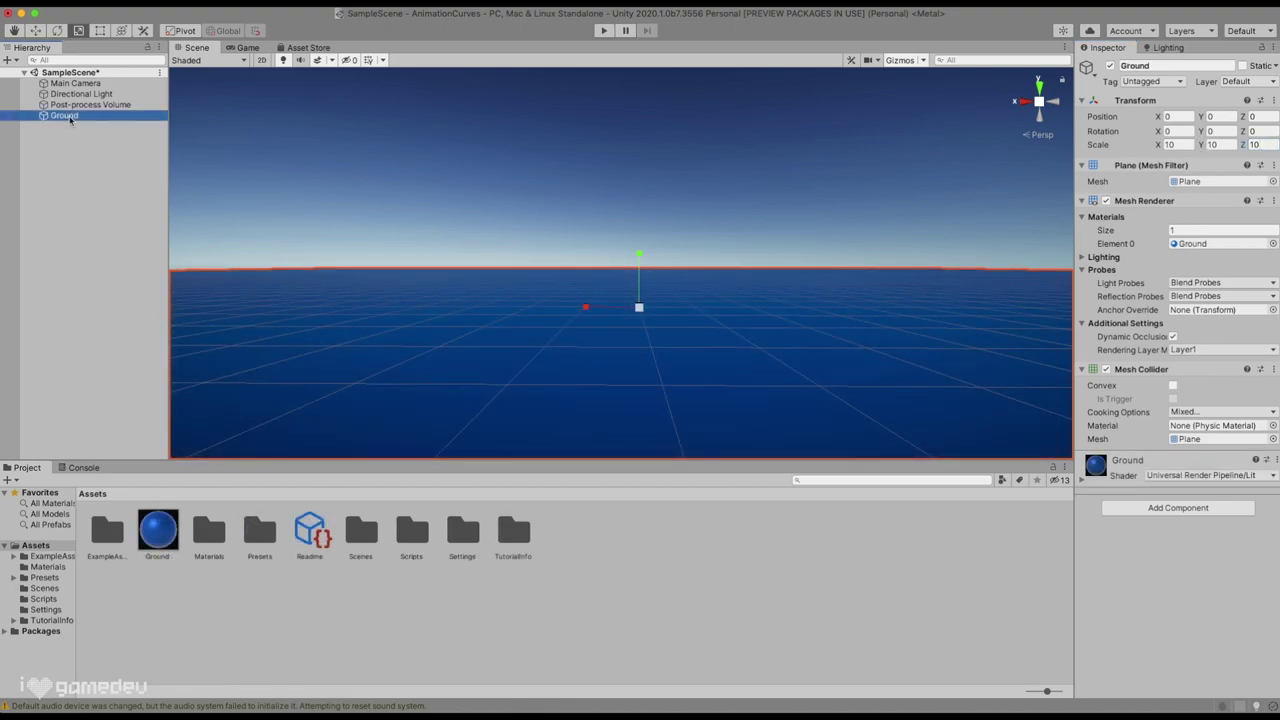
Add a 3D cube to the scene above the ground plane
{"action": "left_click", "coordinate": [109, 169]}
{"action": "right_click", "coordinate": [104, 167]}
{"action": "mouse_move", "coordinate": [134, 312]}
{"action": "left_click", "coordinate": [211, 309]}
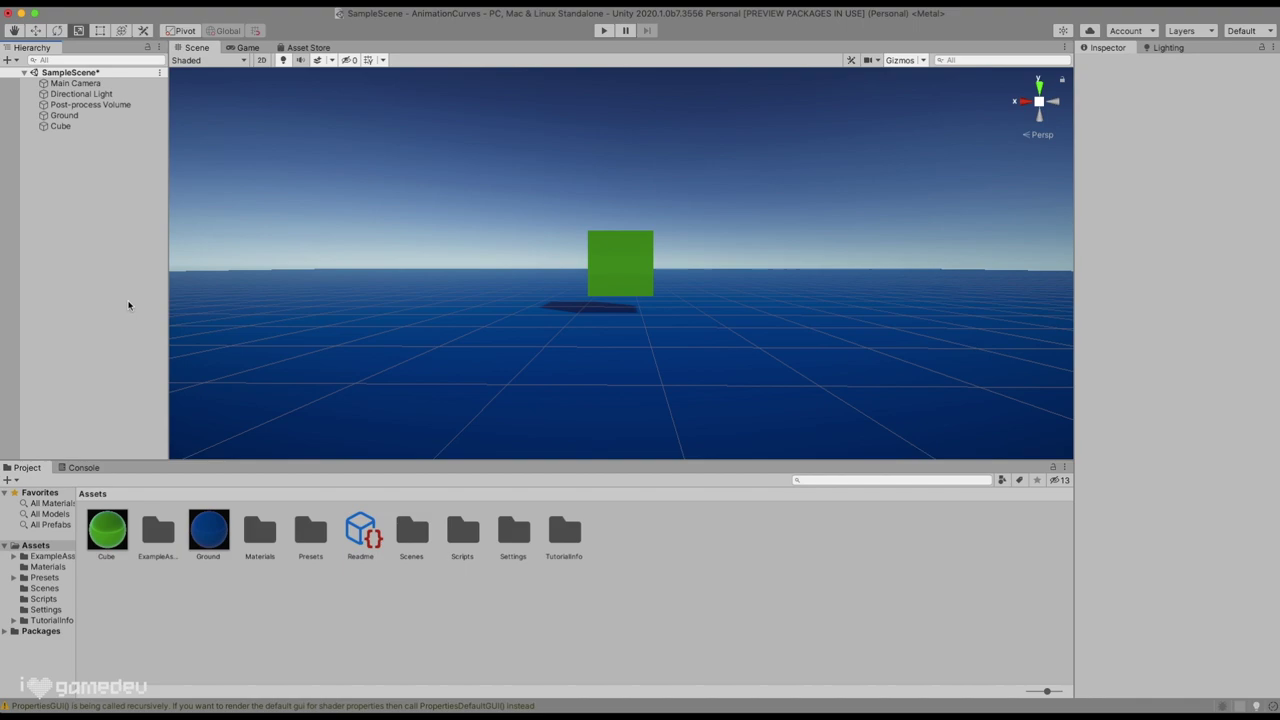
Dock an Animation window next to the Console and save the scene
{"action": "right_click", "coordinate": [150, 463]}
{"action": "mouse_move", "coordinate": [226, 494]}
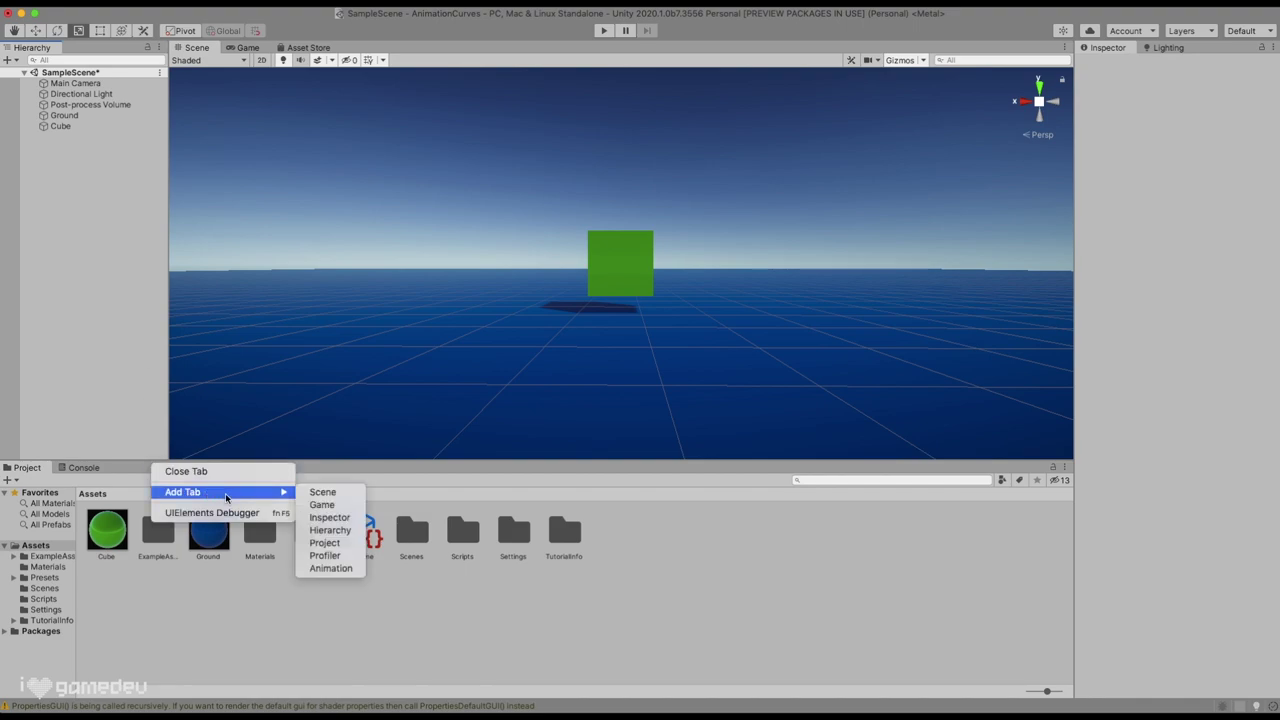
{"action": "left_click", "coordinate": [328, 567]}
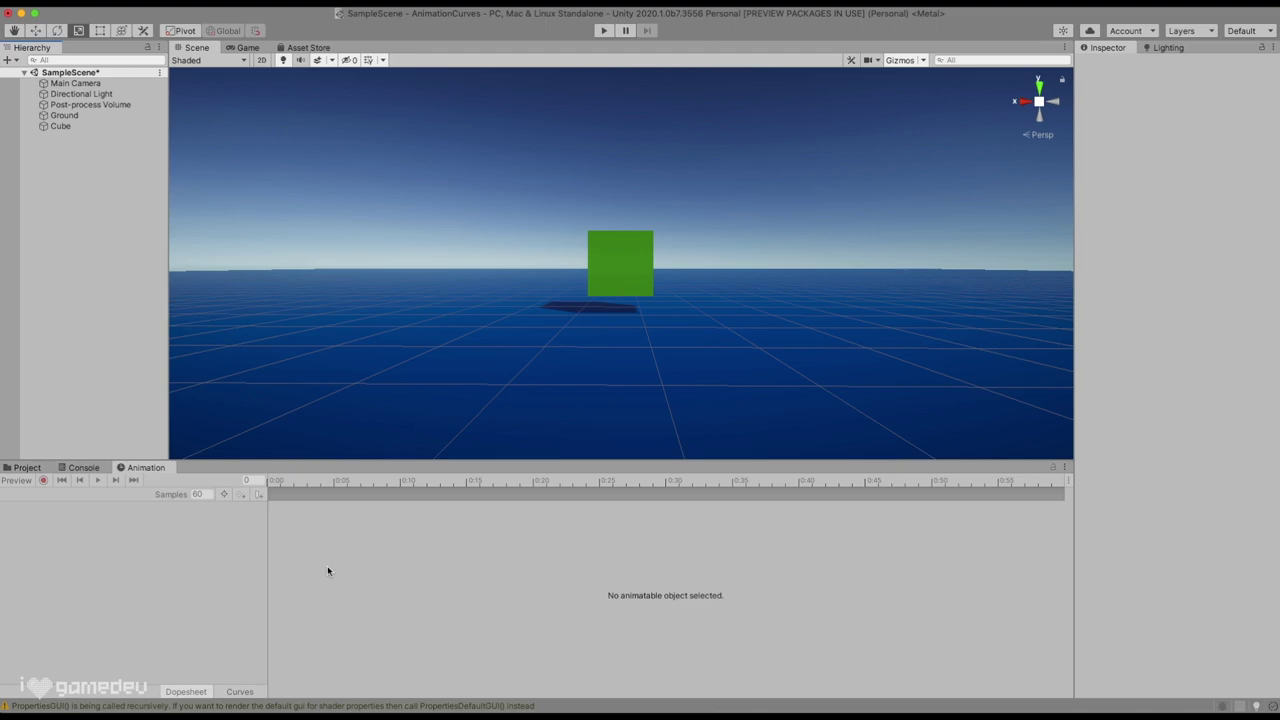
{"action": "key", "text": "super+s"}
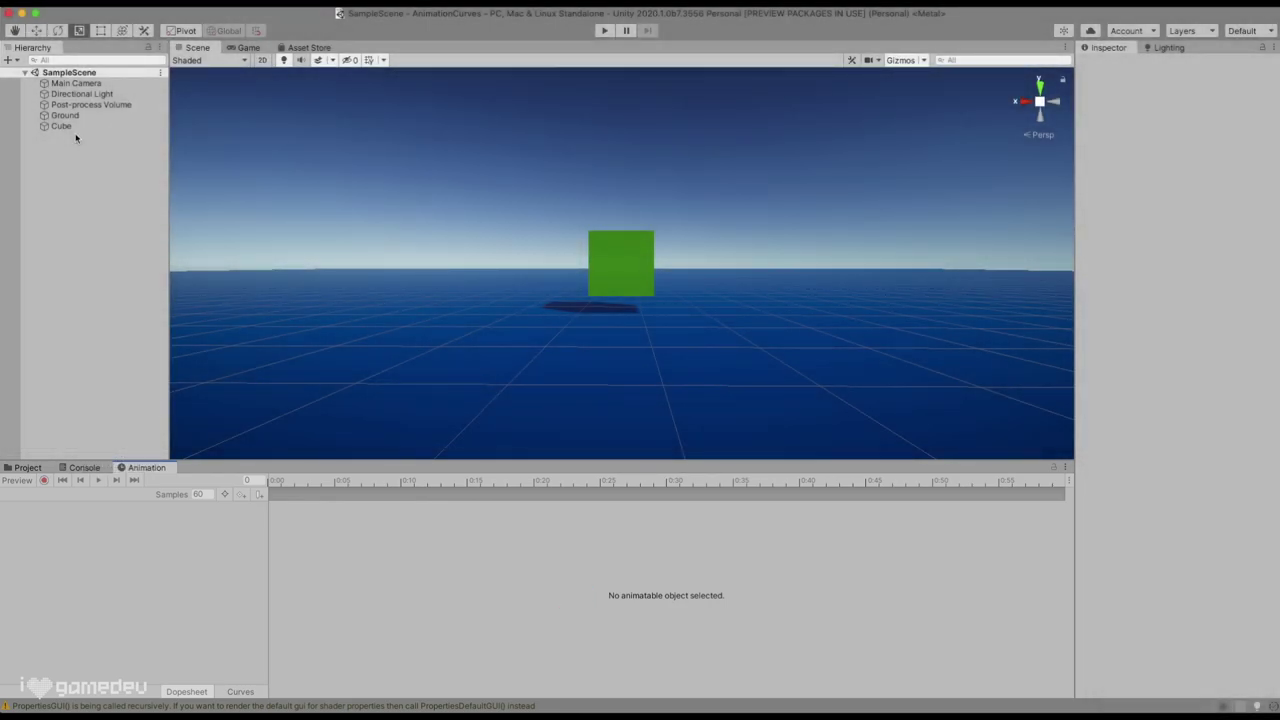
Create an animation clip named firstAnimation for the cube and save it in the Assets folder
{"action": "left_click", "coordinate": [62, 126]}
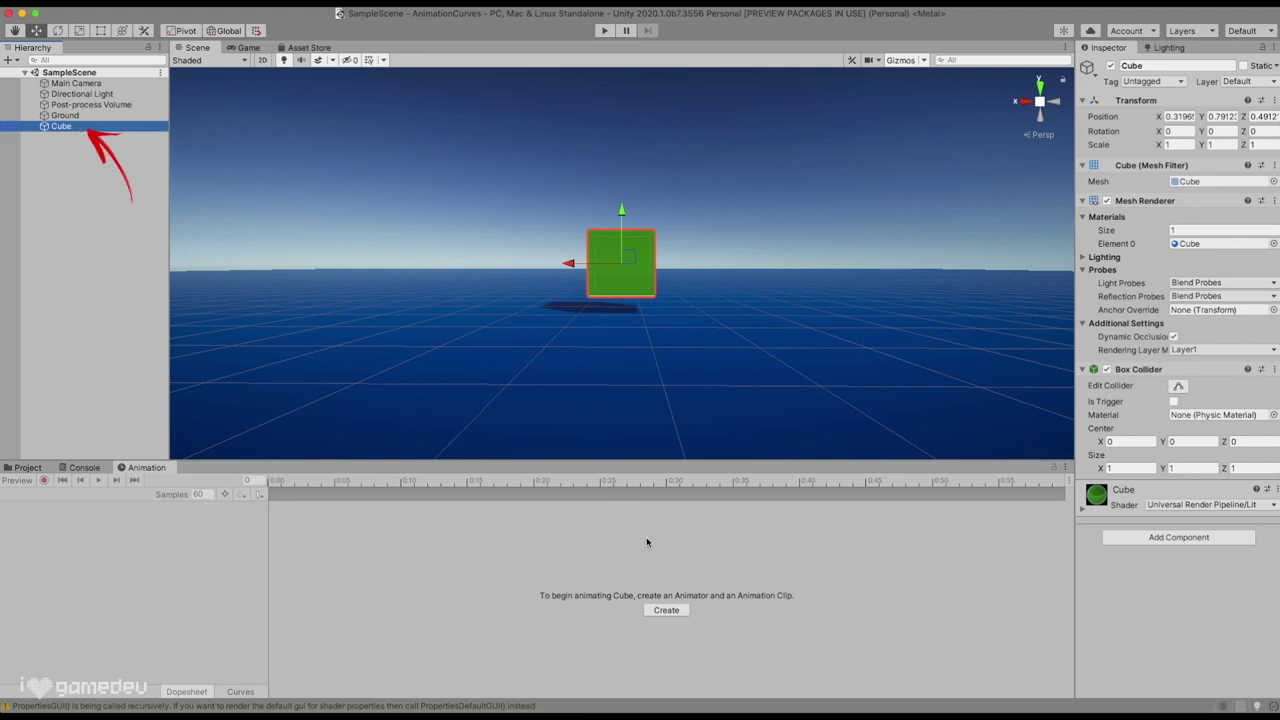
{"action": "left_click", "coordinate": [676, 611]}
{"action": "type", "text": "firstAnimation"}
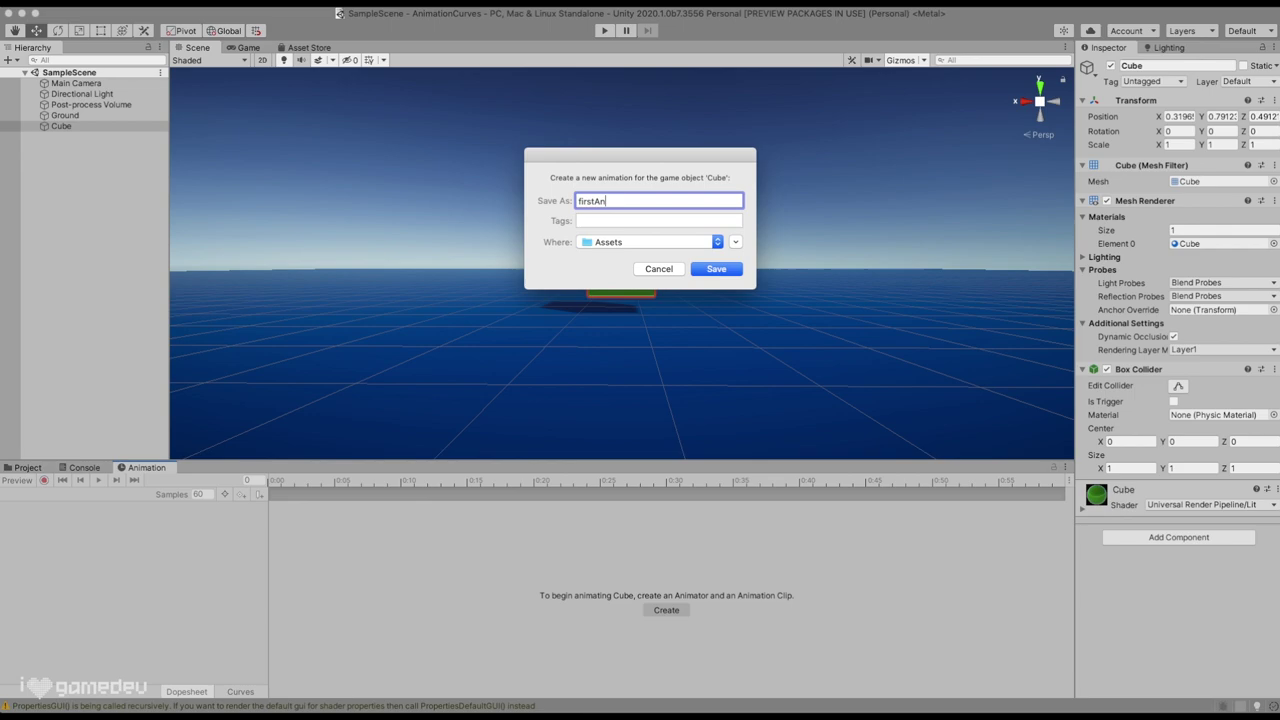
{"action": "left_click", "coordinate": [717, 272]}
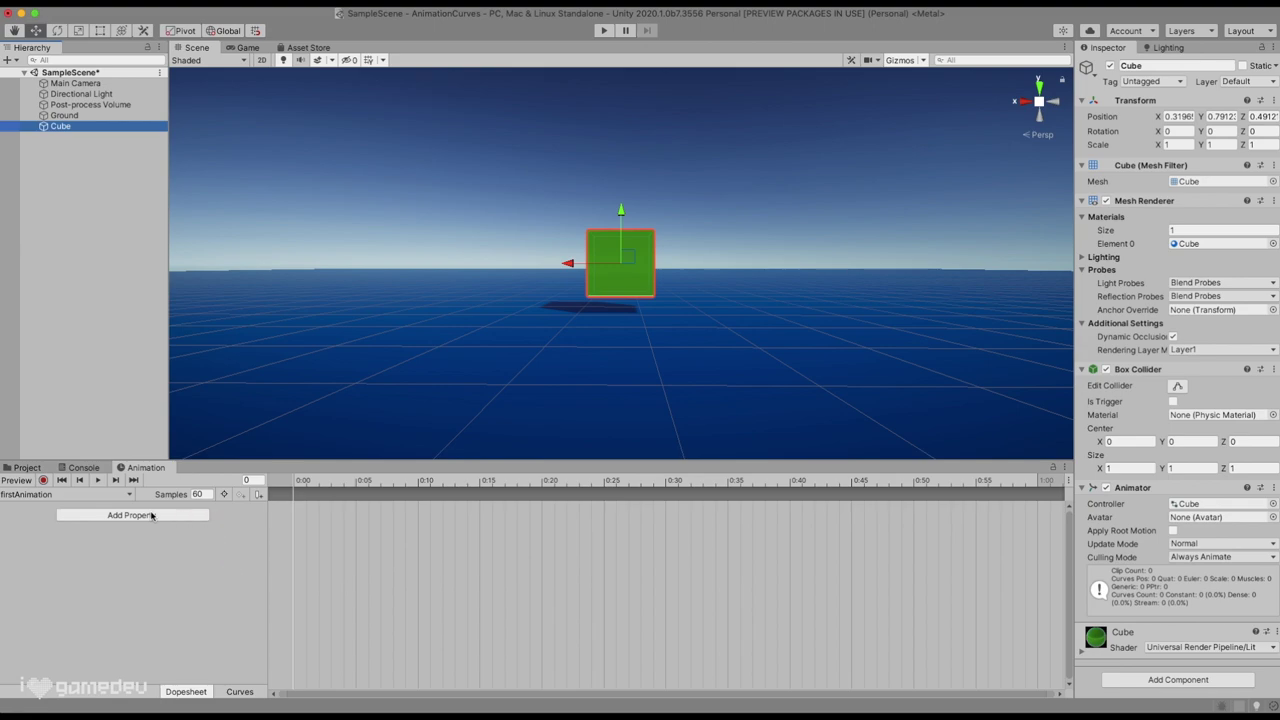
Examine which Transform, Mesh Renderer and Box Collider properties of the cube can be animated
{"action": "left_click", "coordinate": [151, 515]}
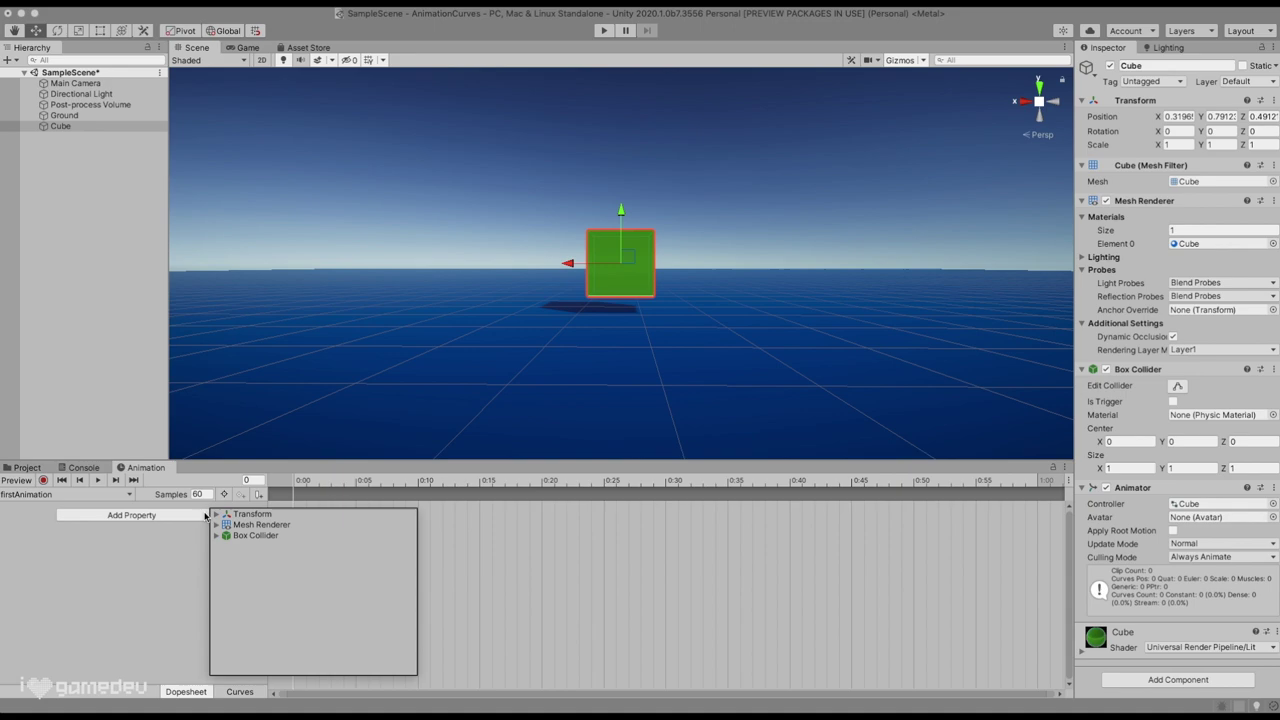
{"action": "left_click", "coordinate": [216, 514]}
{"action": "left_click", "coordinate": [216, 515]}
{"action": "left_click", "coordinate": [216, 525]}
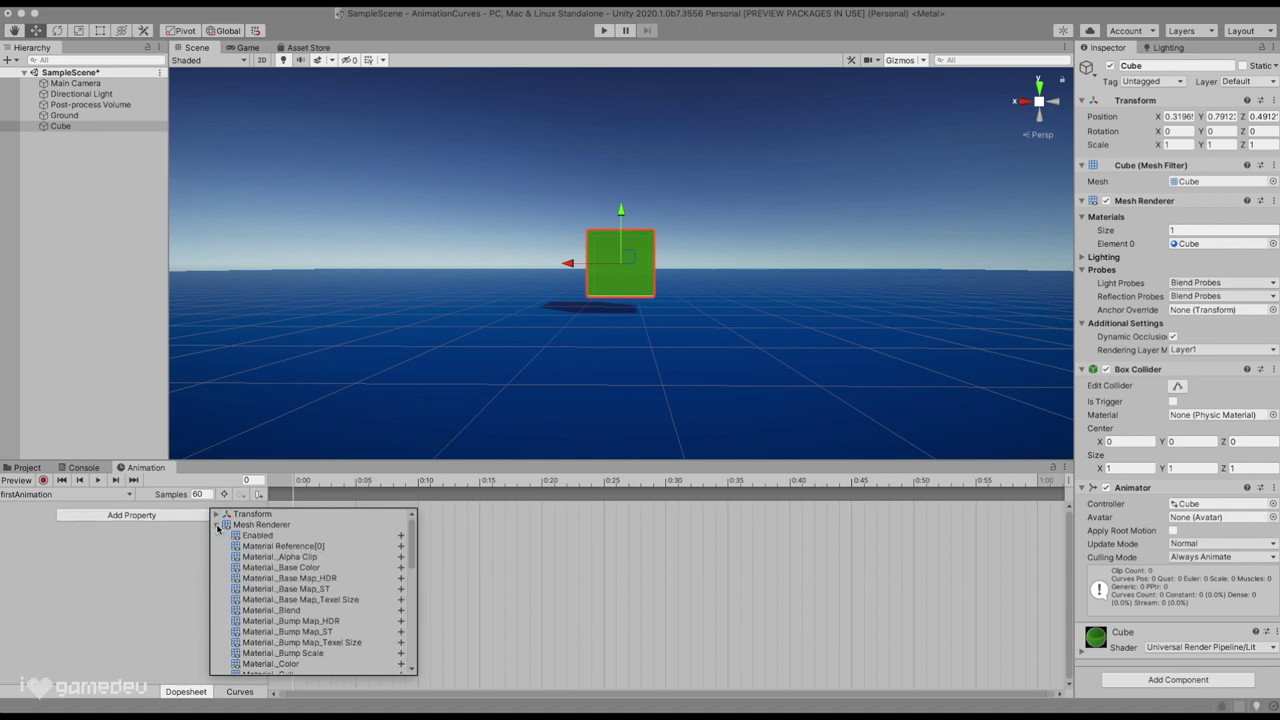
{"action": "left_click", "coordinate": [216, 525]}
{"action": "left_click", "coordinate": [215, 536]}
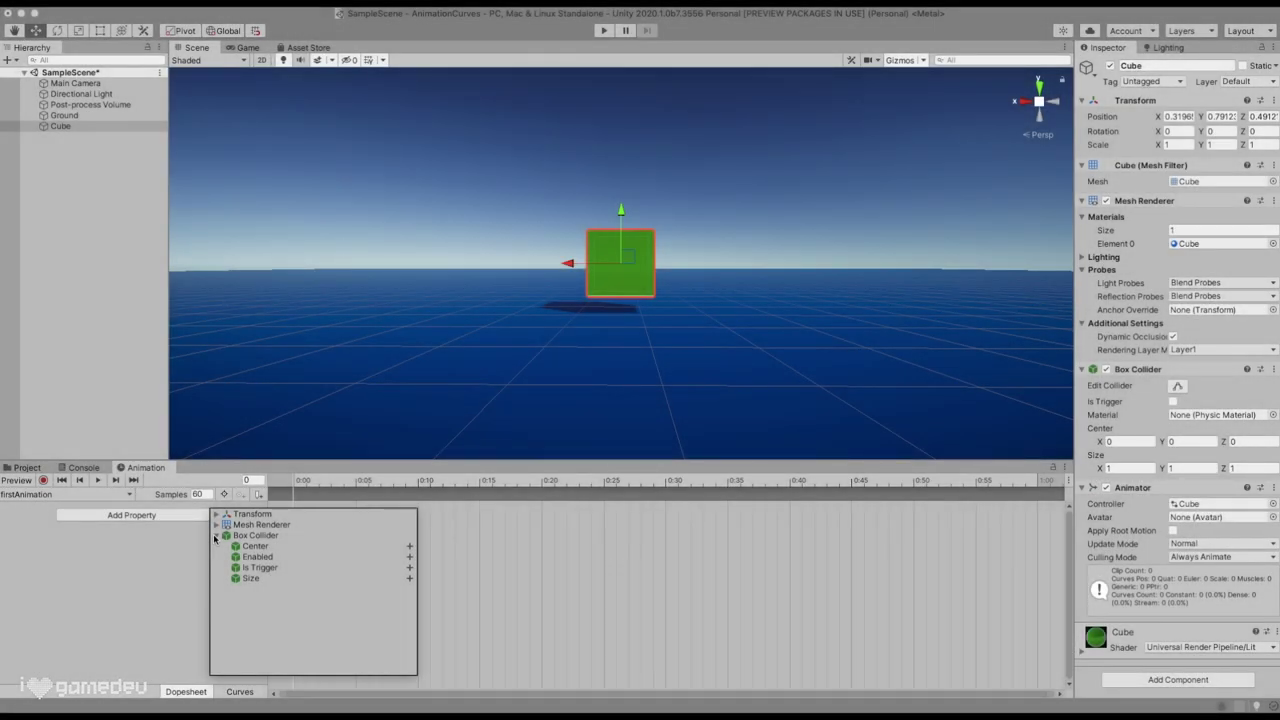
{"action": "left_click", "coordinate": [215, 536]}
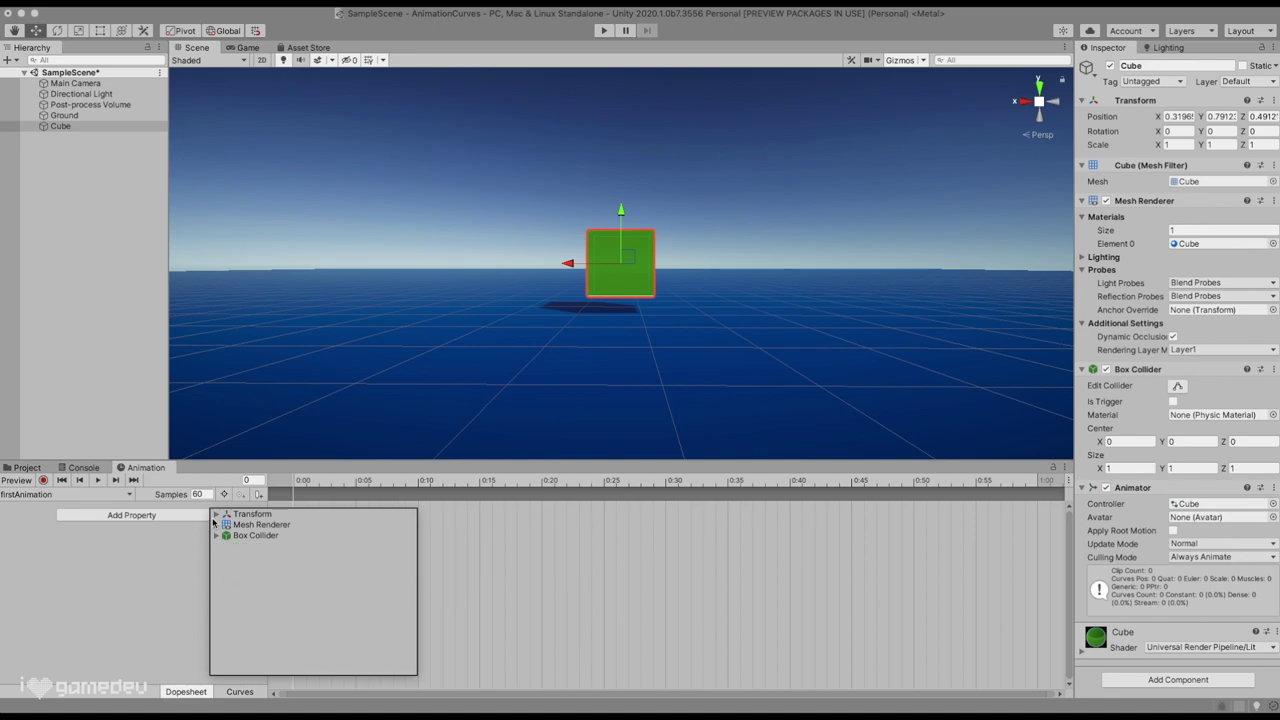
Add the cube's Transform Position property to the firstAnimation clip
{"action": "left_click", "coordinate": [215, 514]}
{"action": "left_click", "coordinate": [409, 525]}
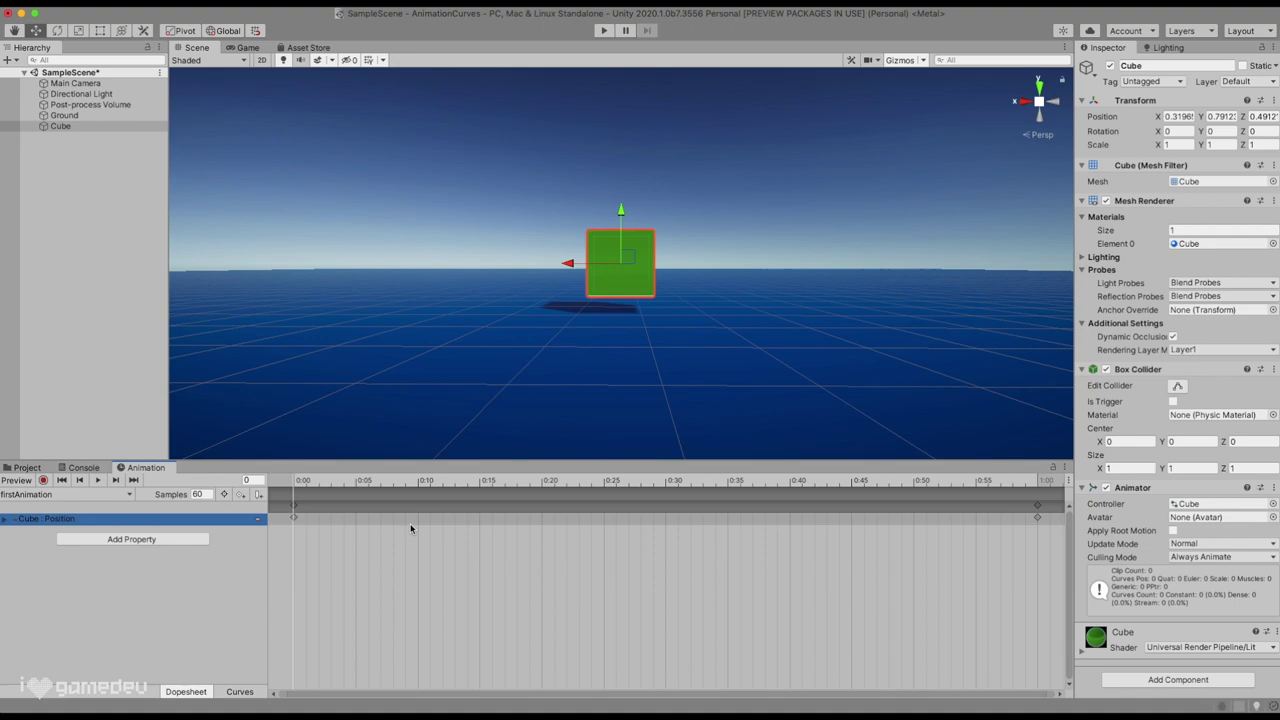
{"action": "left_click", "coordinate": [410, 523]}
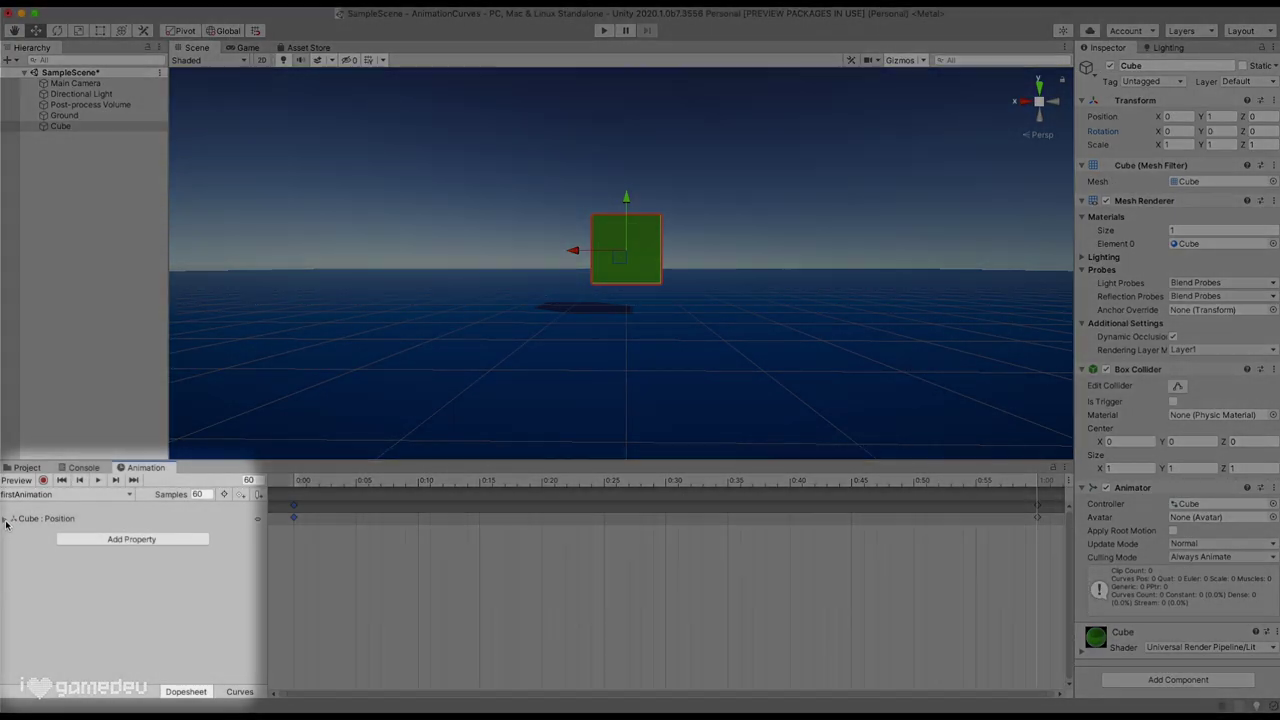
Expand the cube's Position property and scrub the clip to frame 30 in preview mode
{"action": "left_click", "coordinate": [6, 521]}
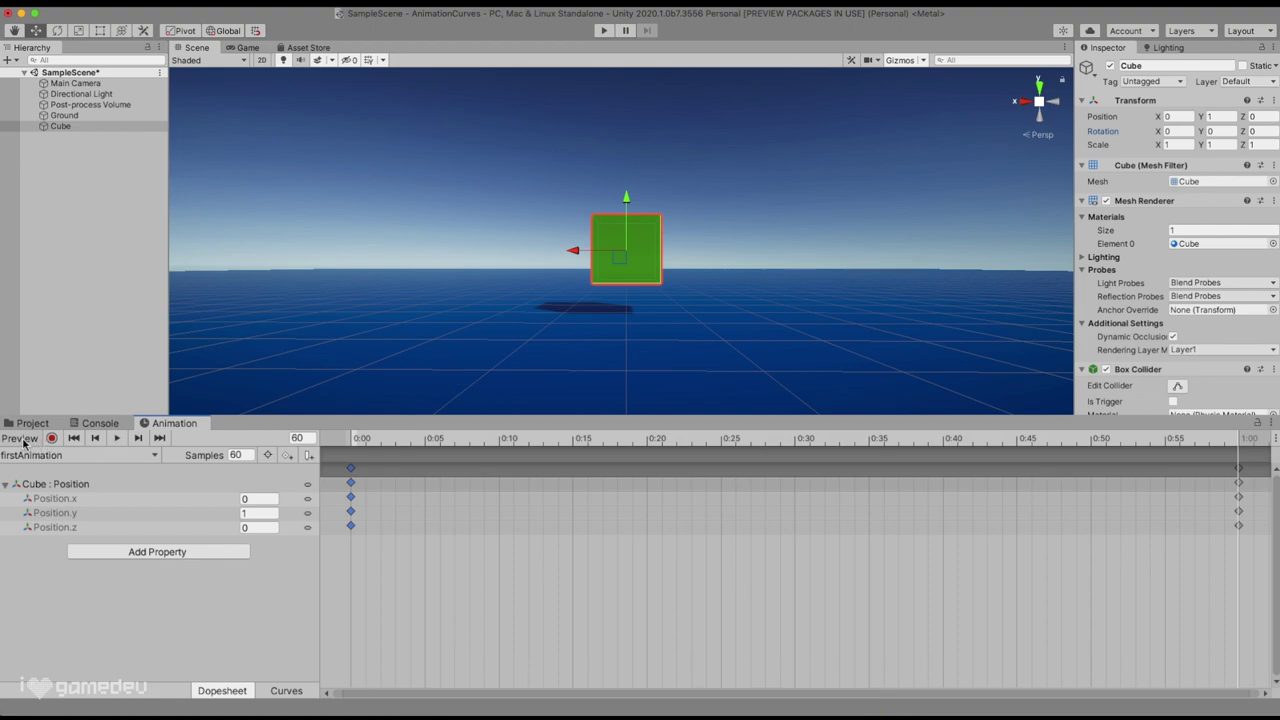
{"action": "left_click", "coordinate": [22, 439]}
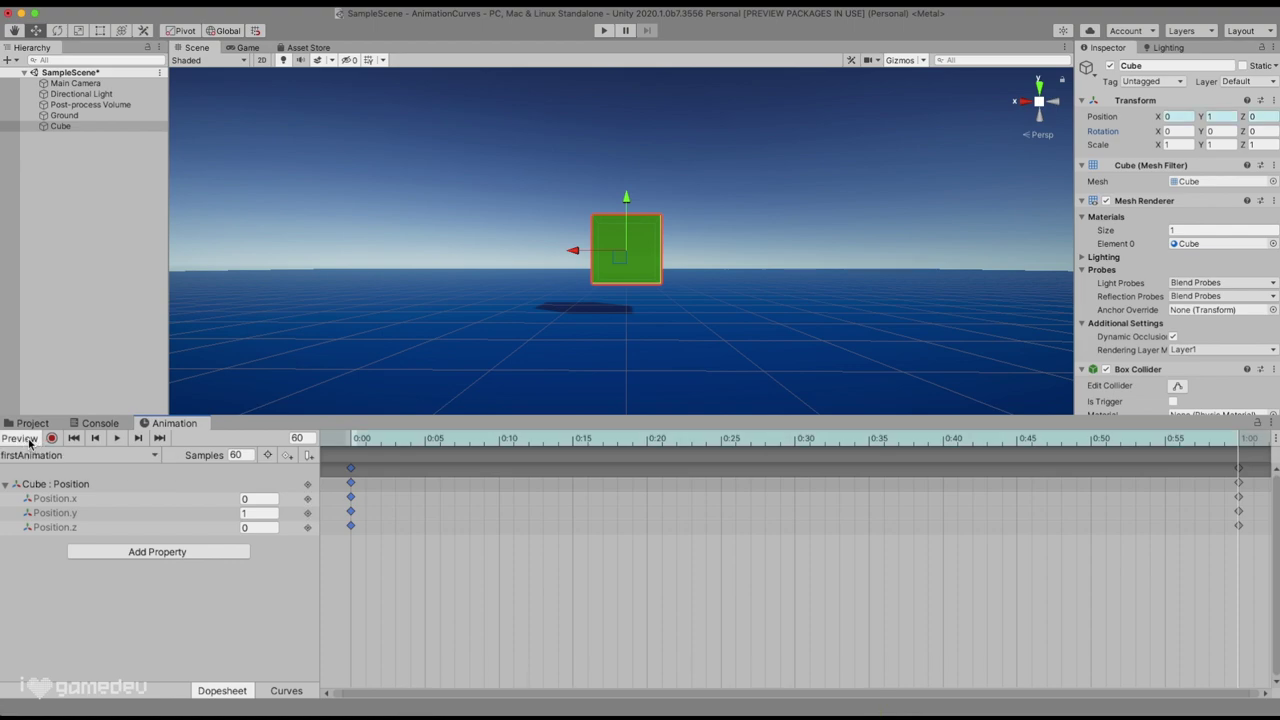
{"action": "left_click_drag", "start_coordinate": [361, 440], "coordinate": [1092, 438]}
{"action": "left_click_drag", "start_coordinate": [1194, 438], "coordinate": [797, 465]}
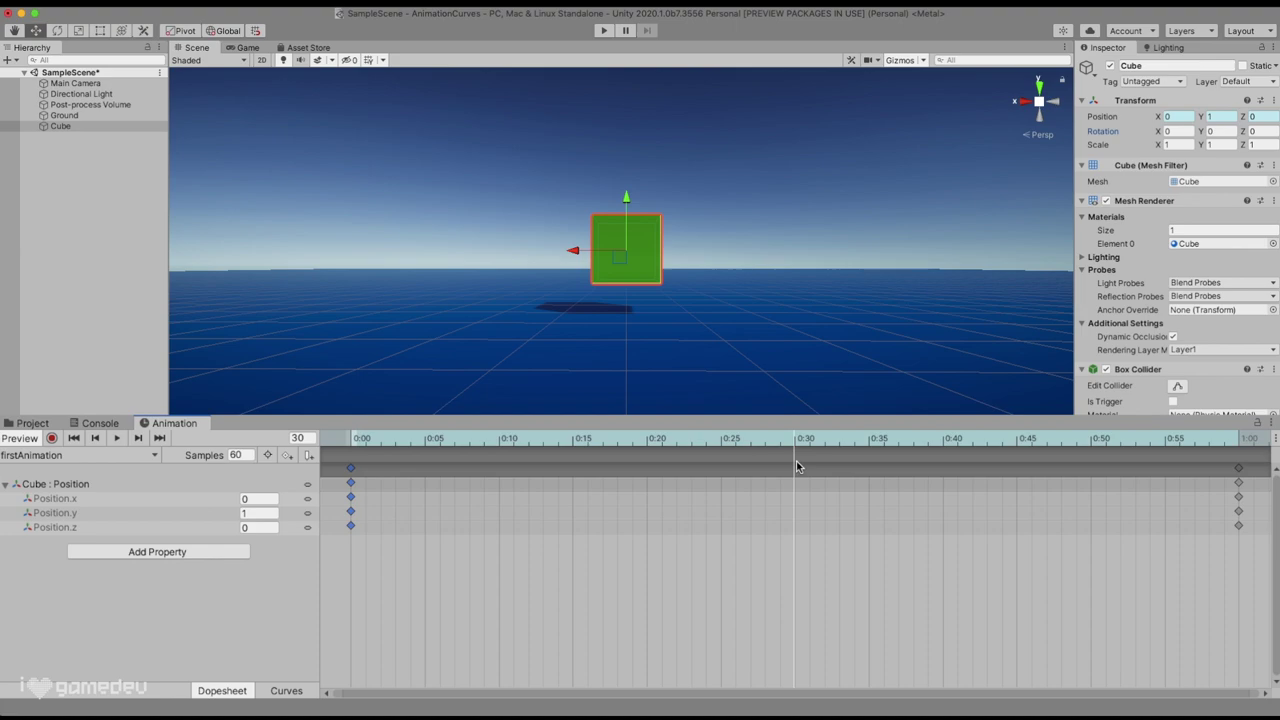
Turn on keyframe recording and key the cube's Y position at 3 at time 0:30
{"action": "key", "text": "r"}
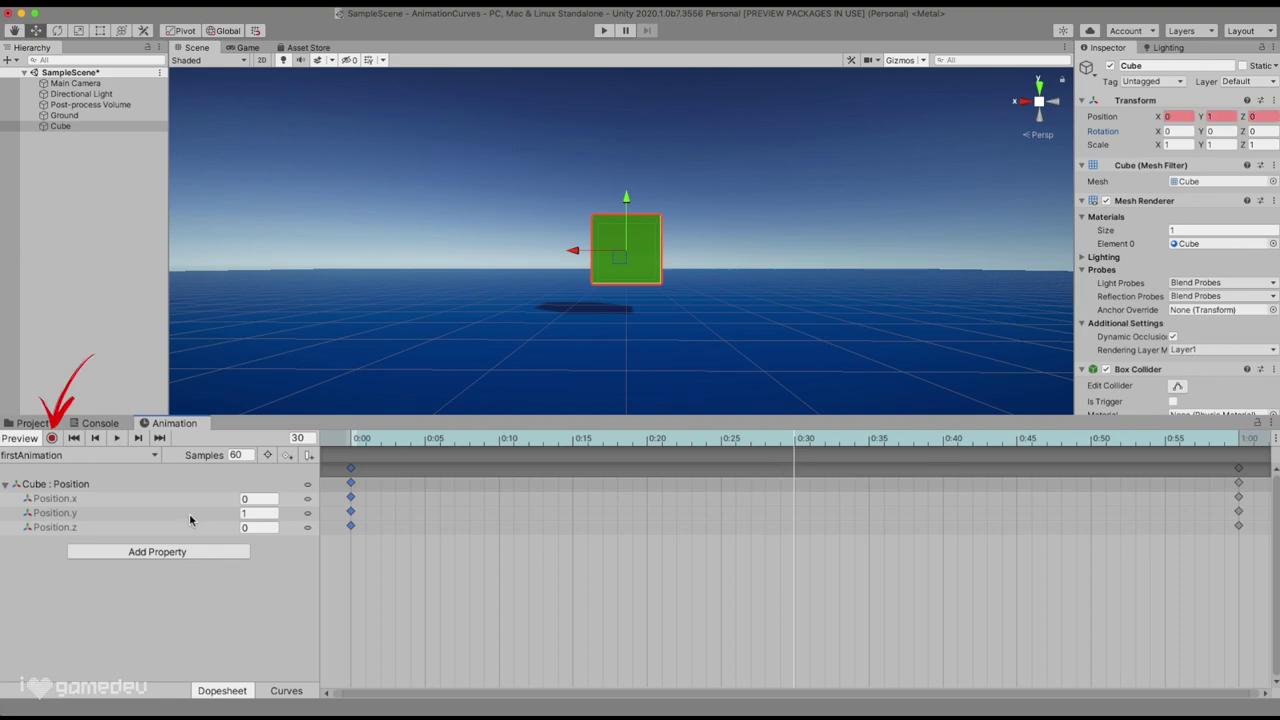
{"action": "left_click", "coordinate": [51, 439]}
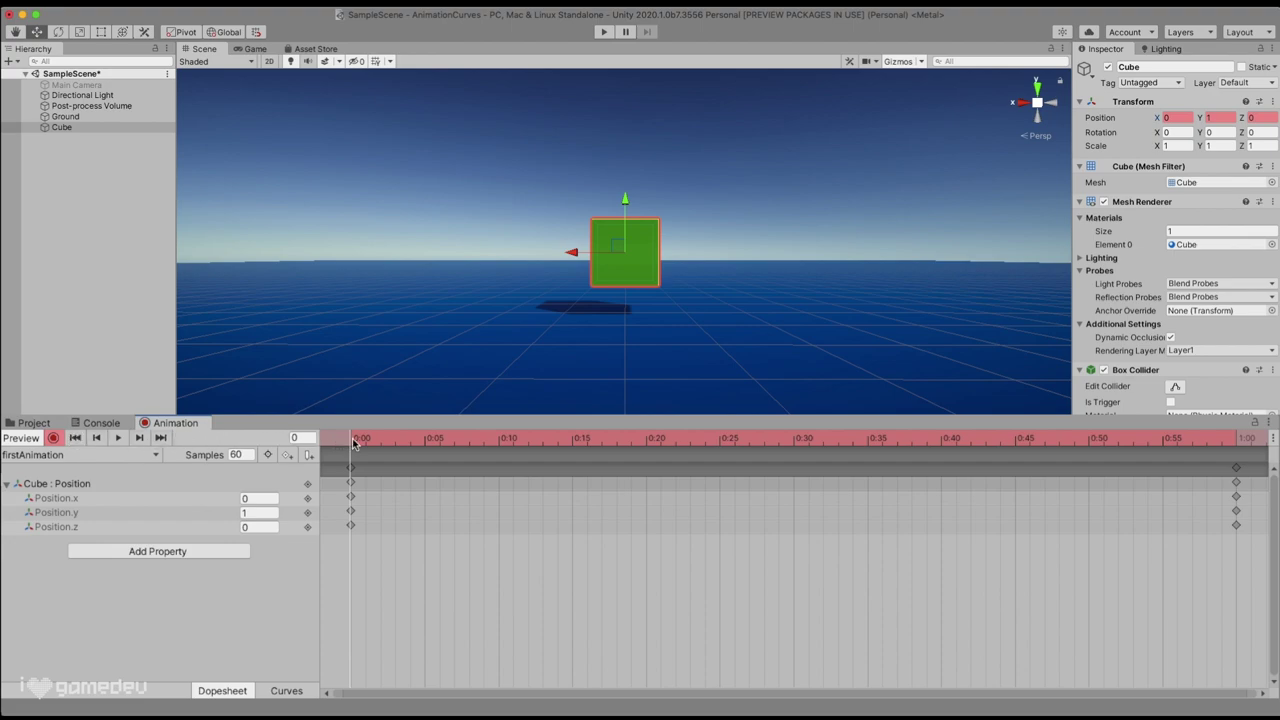
{"action": "left_click_drag", "start_coordinate": [355, 443], "coordinate": [798, 447]}
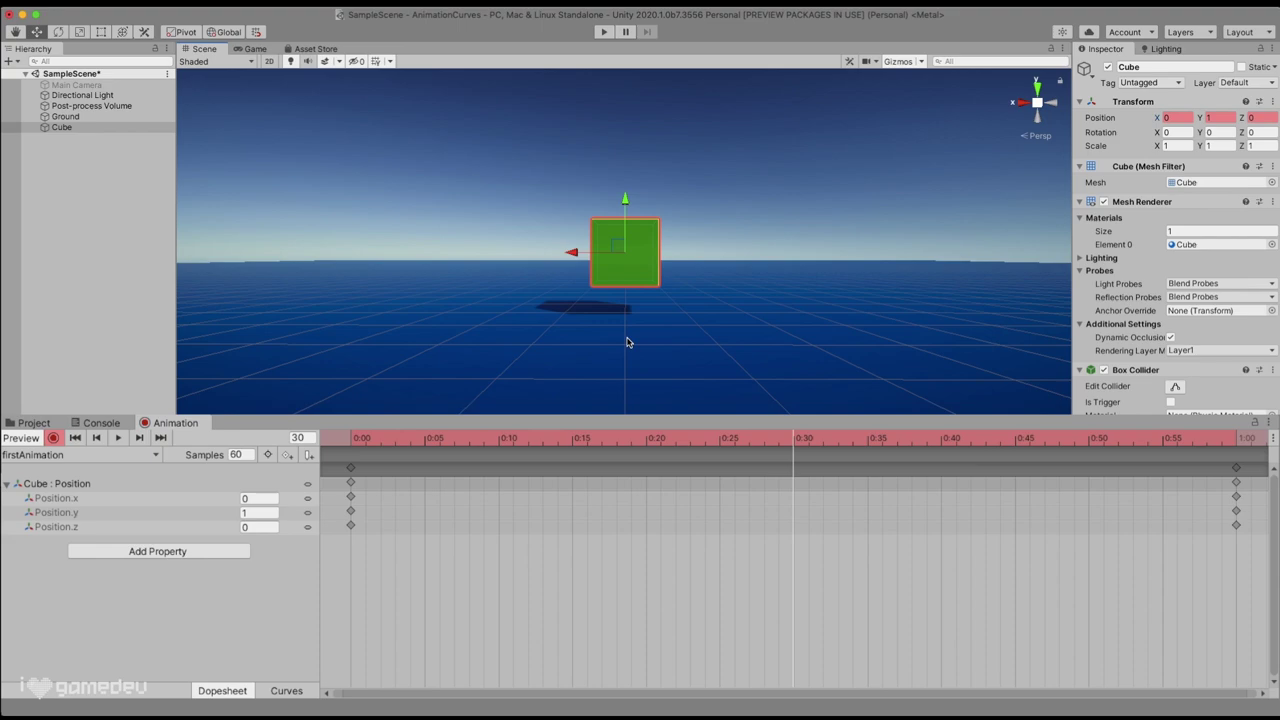
{"action": "left_click_drag", "start_coordinate": [628, 200], "coordinate": [632, 157]}
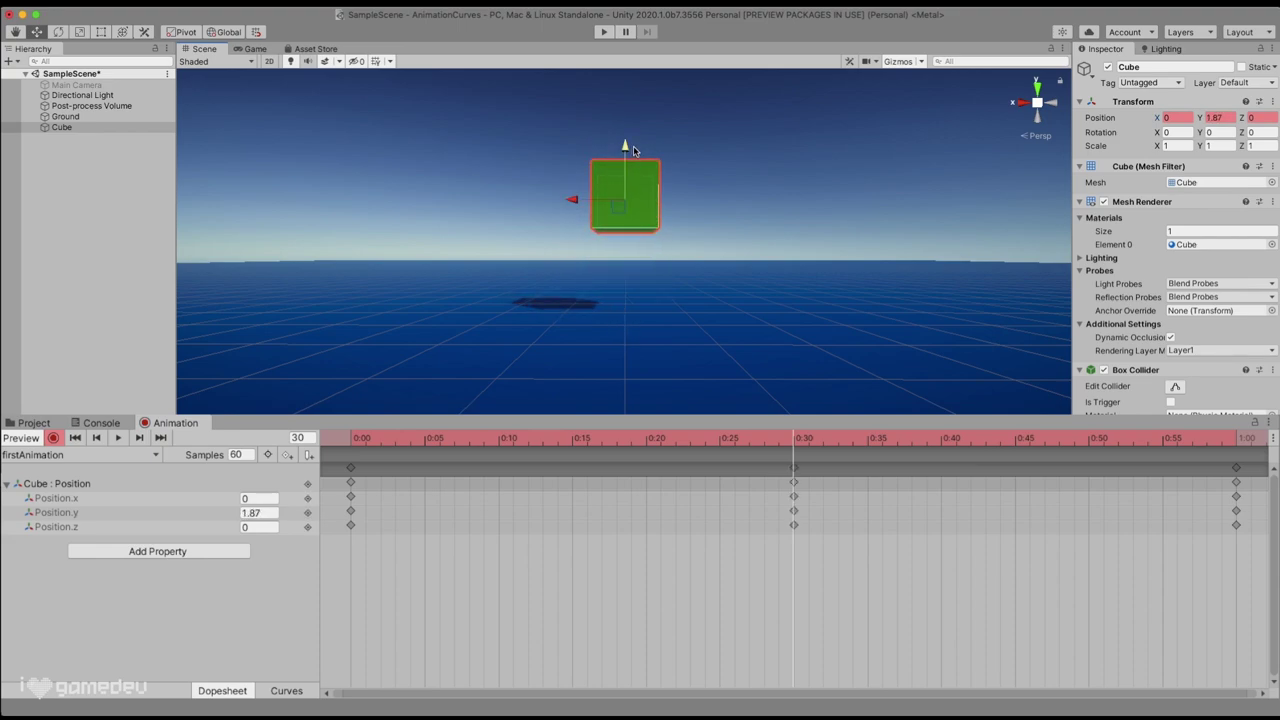
{"action": "left_click", "coordinate": [1215, 117]}
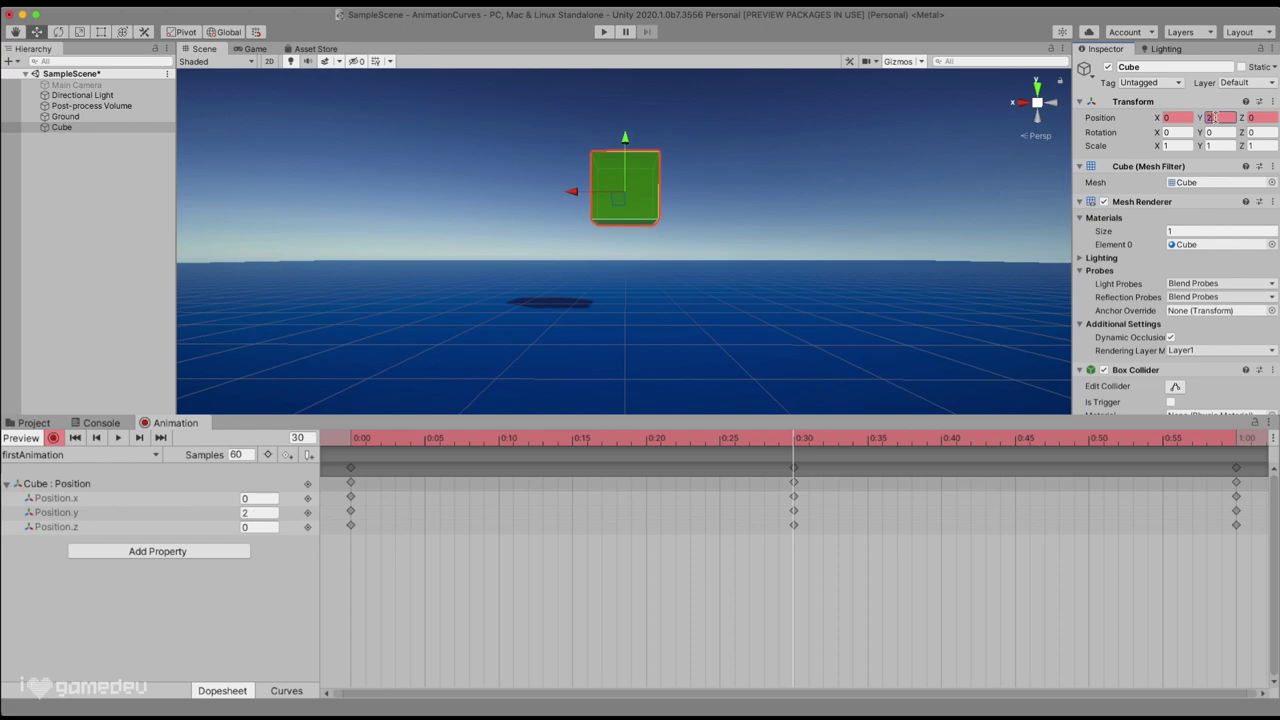
{"action": "key", "text": "BackSpace"}
{"action": "type", "text": "3"}
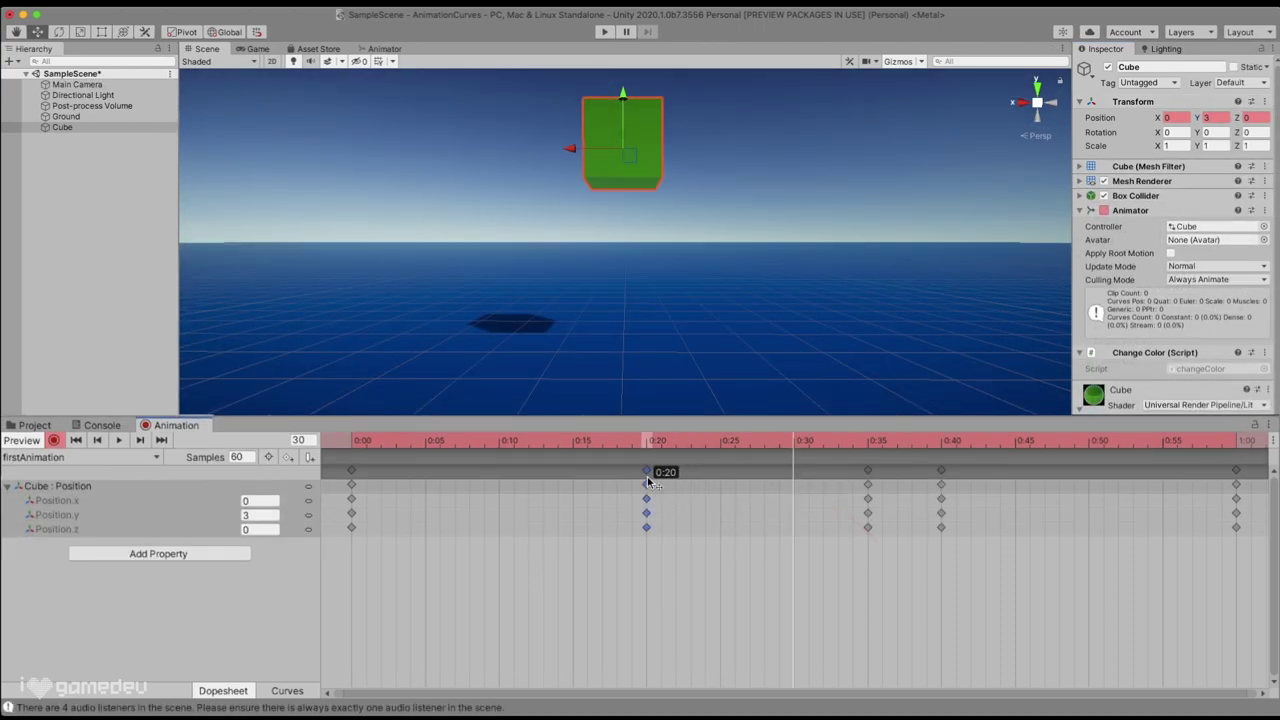
Move the Position keyframe from 0:20 to 0:30 and box-select keyframes in the dopesheet
{"action": "left_click_drag", "start_coordinate": [646, 483], "coordinate": [794, 483]}
{"action": "left_click_drag", "start_coordinate": [1030, 606], "coordinate": [775, 516]}
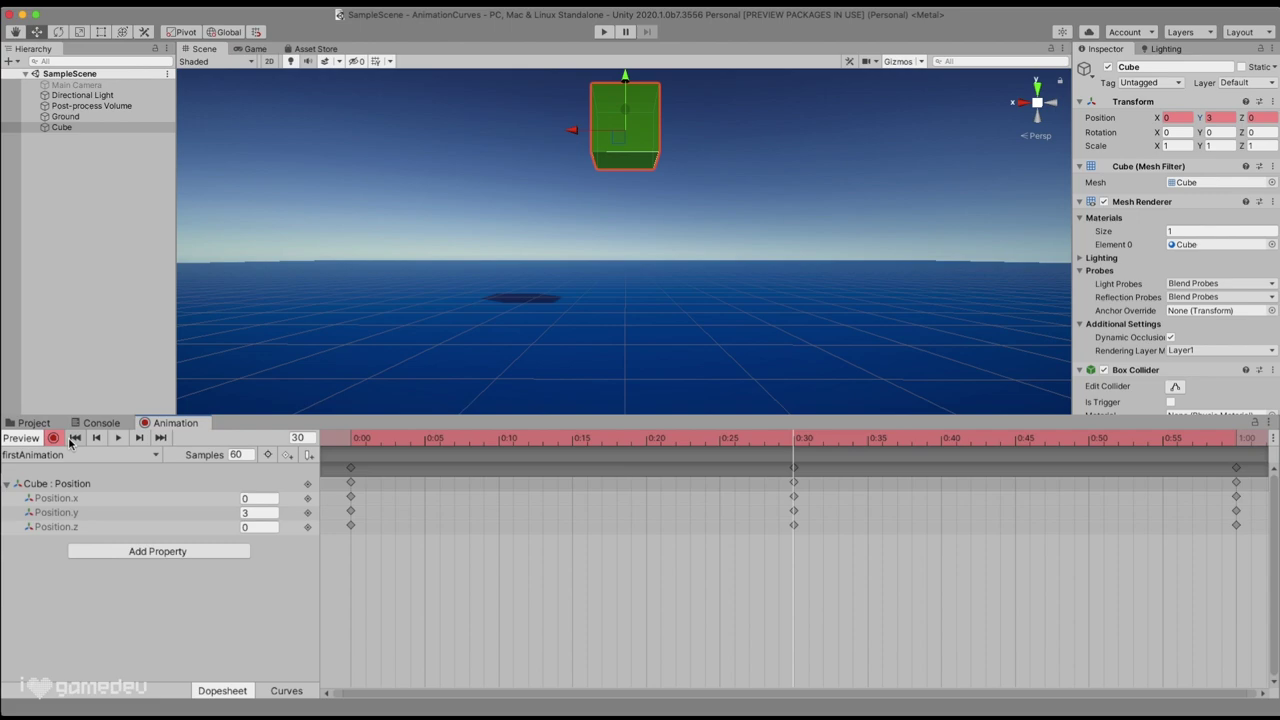
Check the clip by jumping between its start, end and keyframes, and play back the cube's motion
{"action": "left_click", "coordinate": [72, 440]}
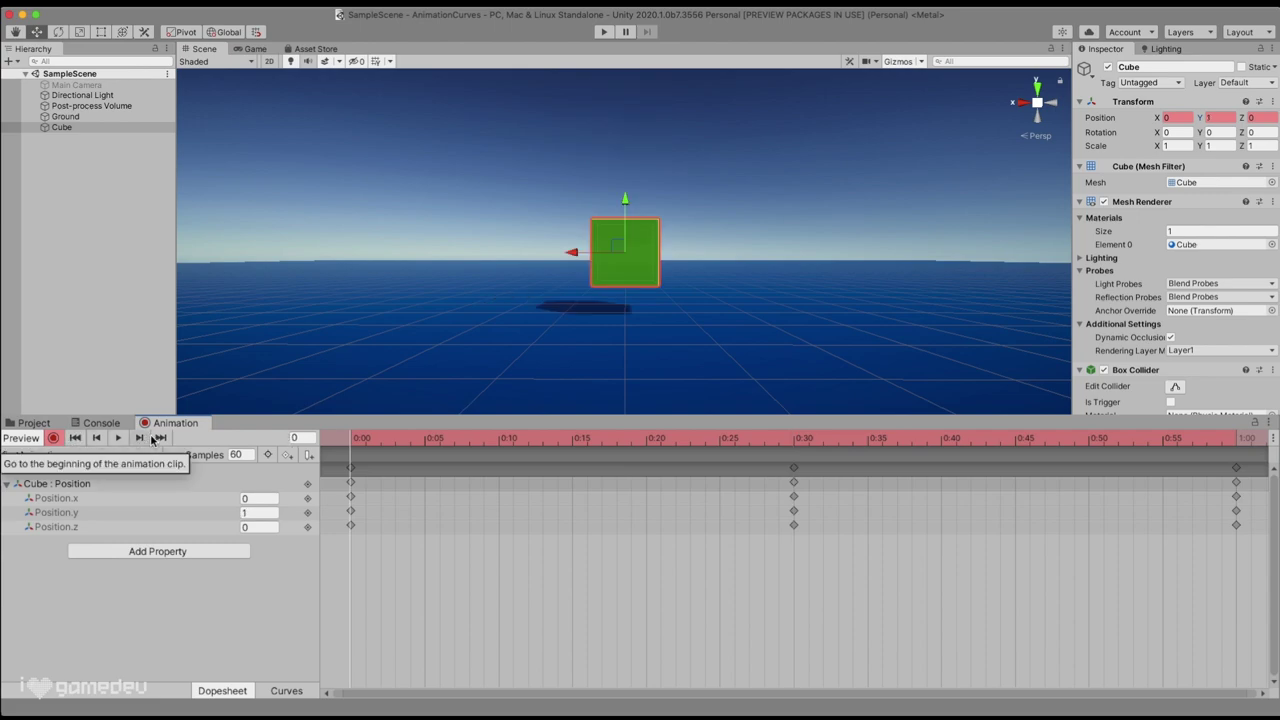
{"action": "left_click", "coordinate": [162, 440]}
{"action": "left_click", "coordinate": [72, 440]}
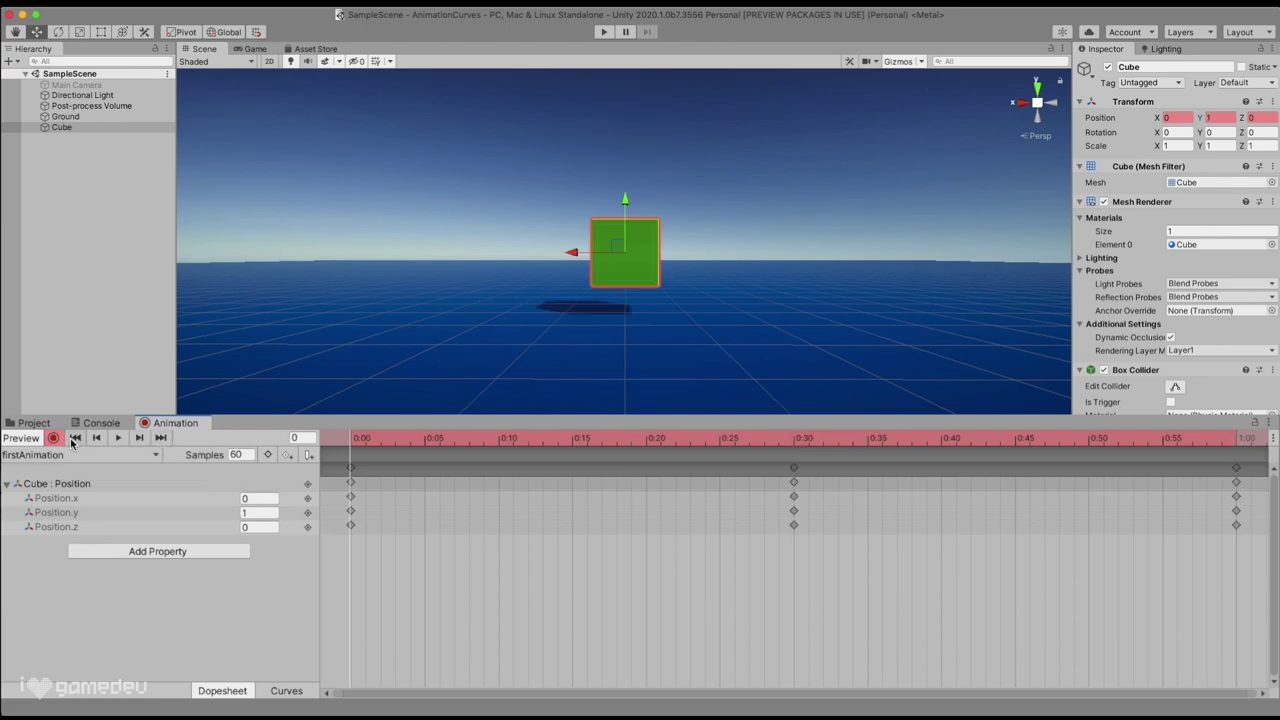
{"action": "left_click", "coordinate": [162, 440]}
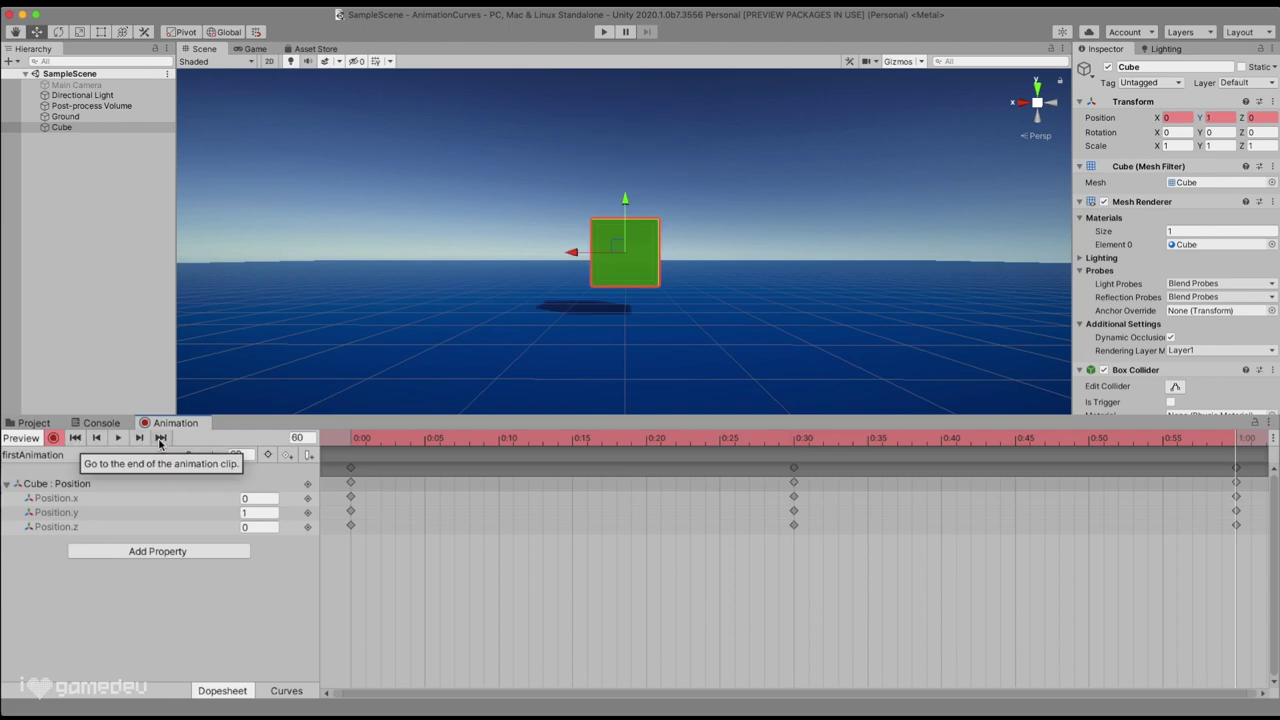
{"action": "left_click", "coordinate": [75, 440]}
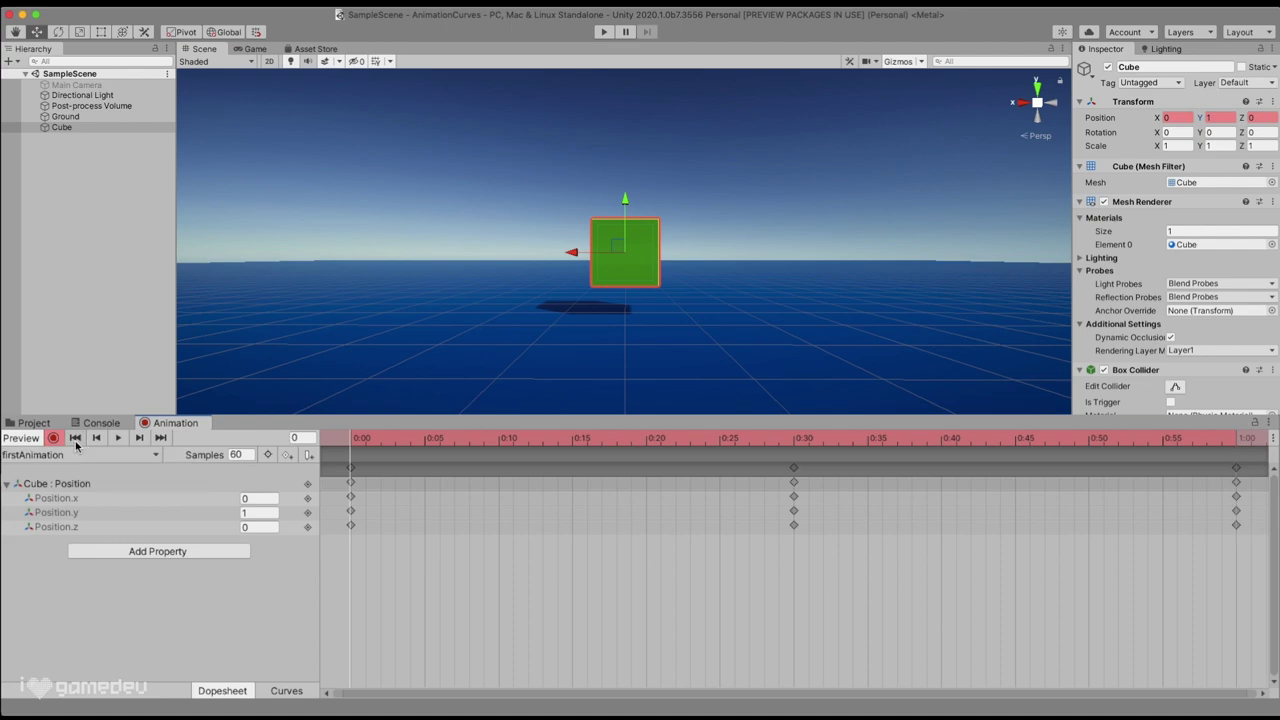
{"action": "left_click", "coordinate": [139, 440]}
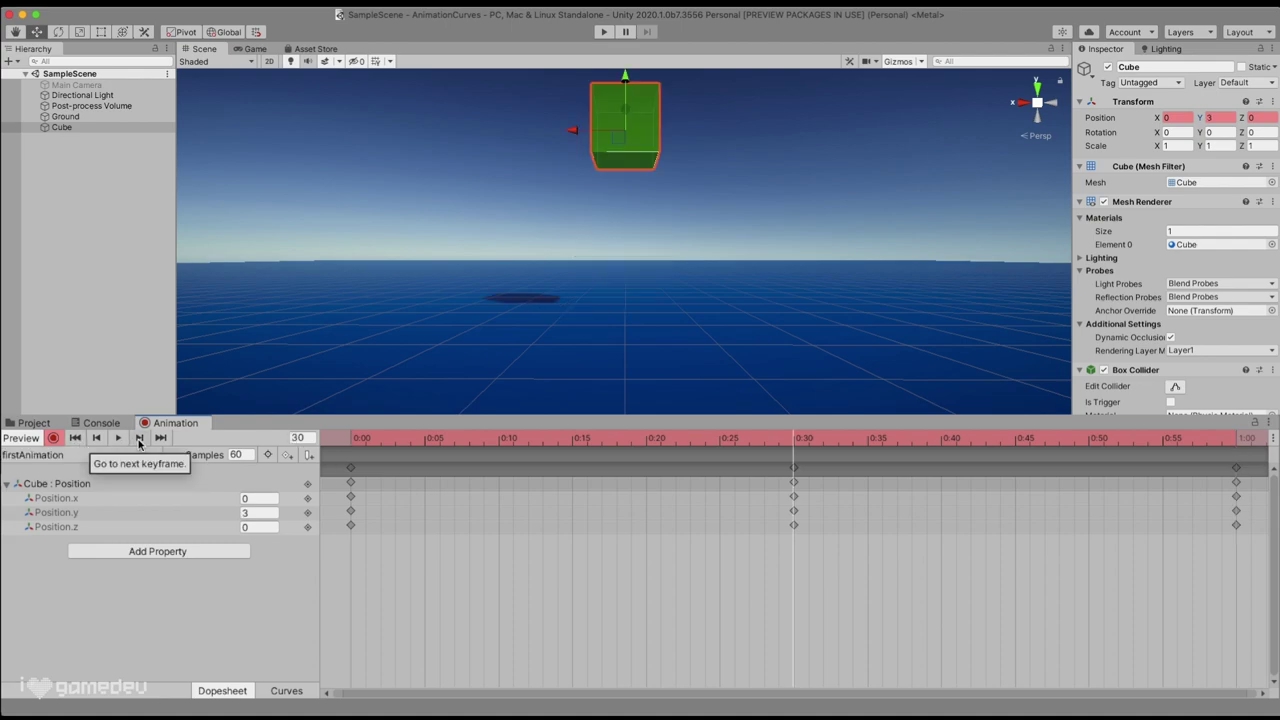
{"action": "left_click", "coordinate": [139, 440]}
{"action": "left_click", "coordinate": [97, 440]}
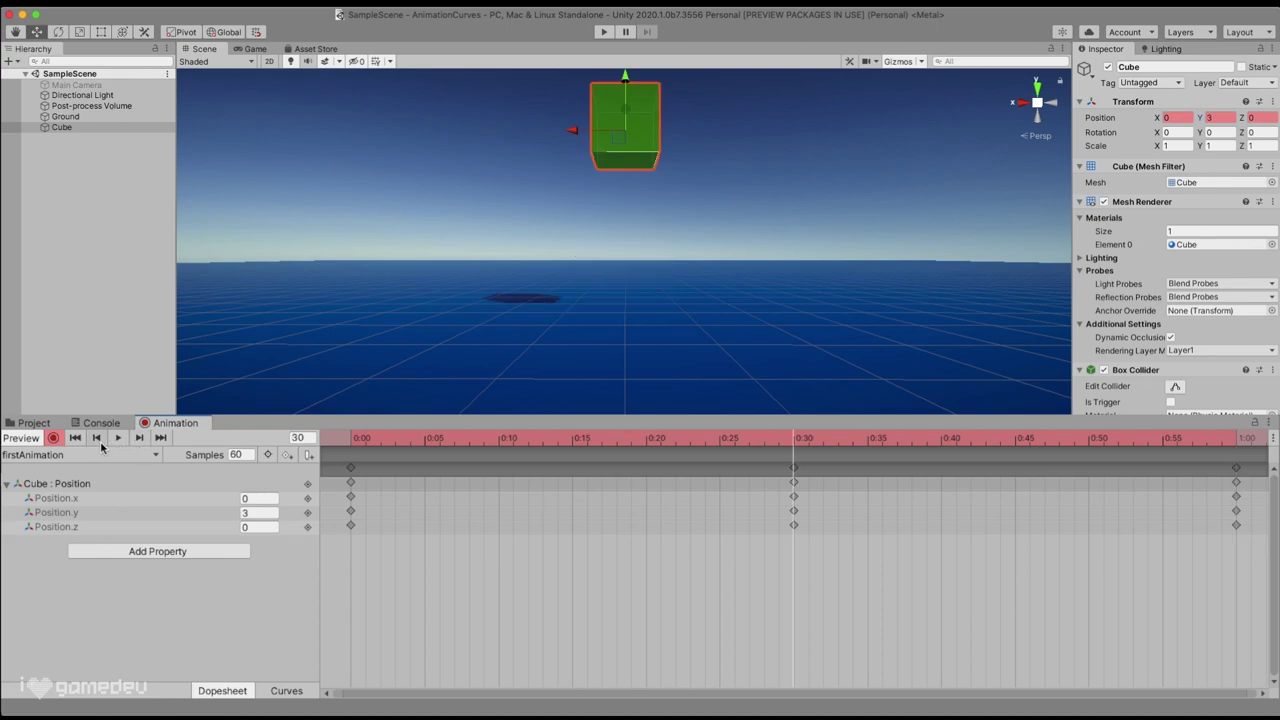
{"action": "left_click", "coordinate": [97, 440]}
{"action": "left_click", "coordinate": [118, 438]}
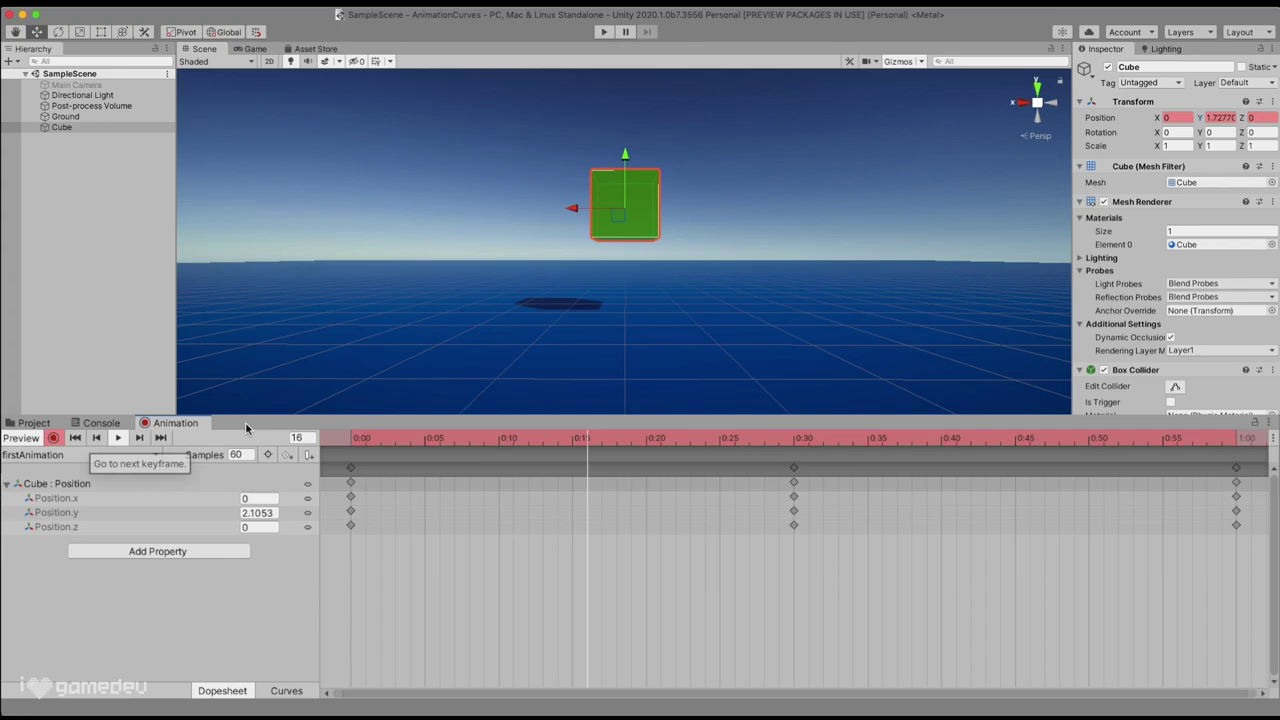
{"action": "key", "text": "space"}
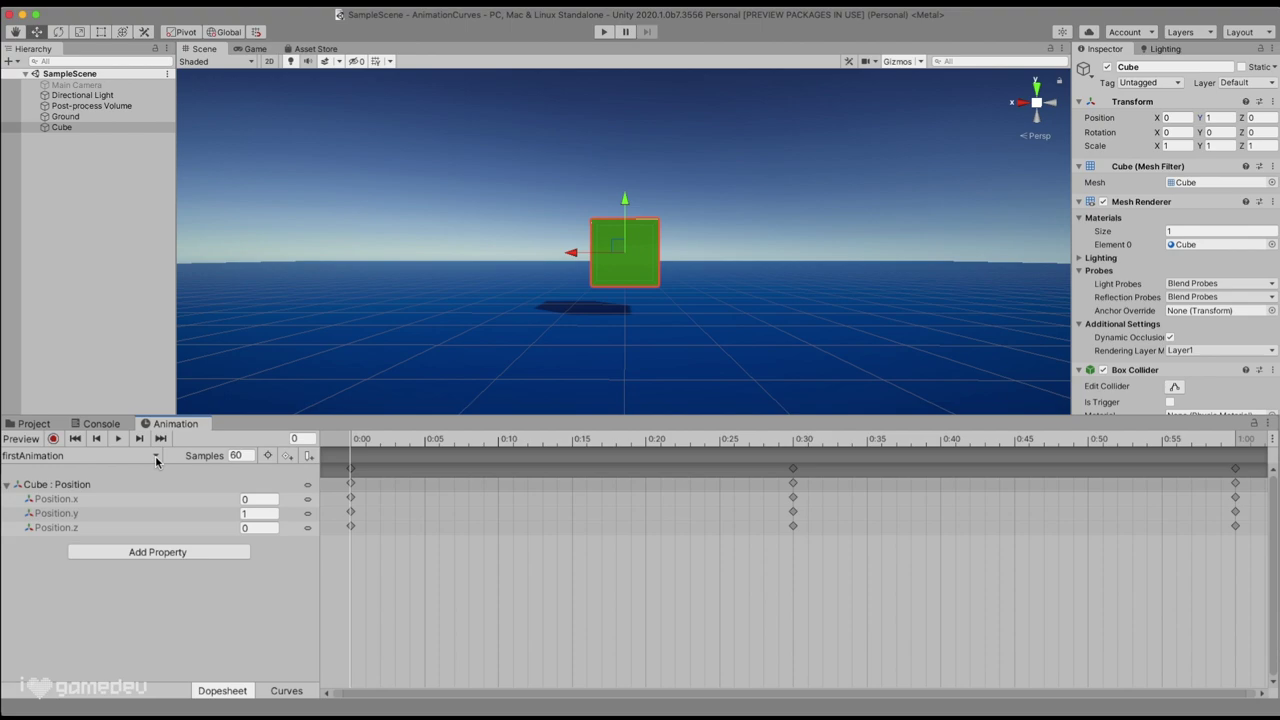
{"action": "left_click", "coordinate": [153, 458]}
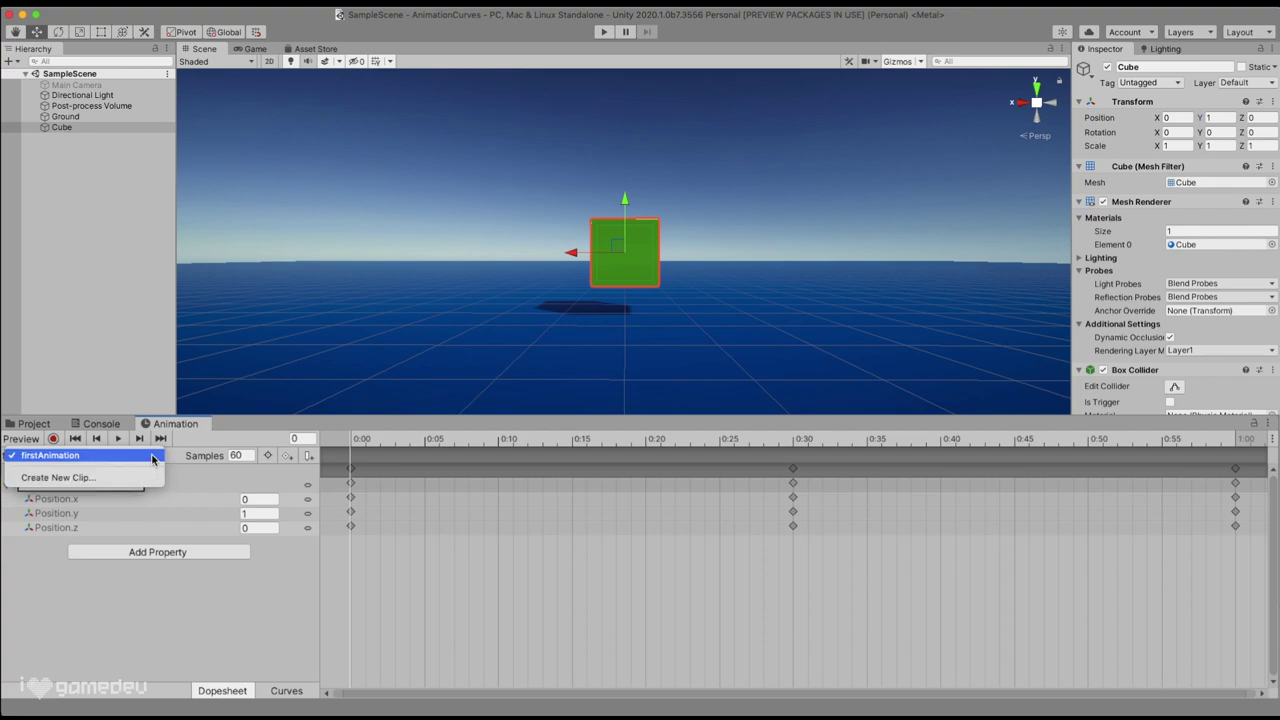
{"action": "left_click", "coordinate": [170, 457]}
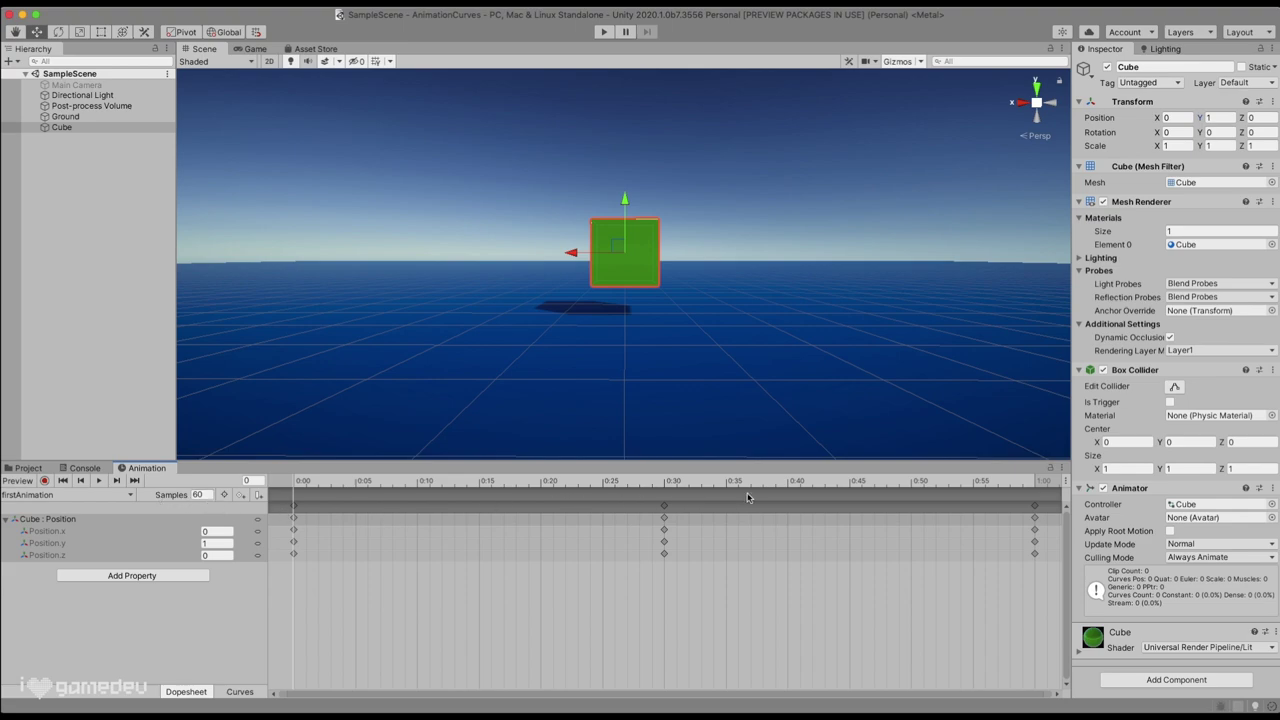
Switch the Animation timeline's units from seconds to frames
{"action": "left_click", "coordinate": [1064, 487]}
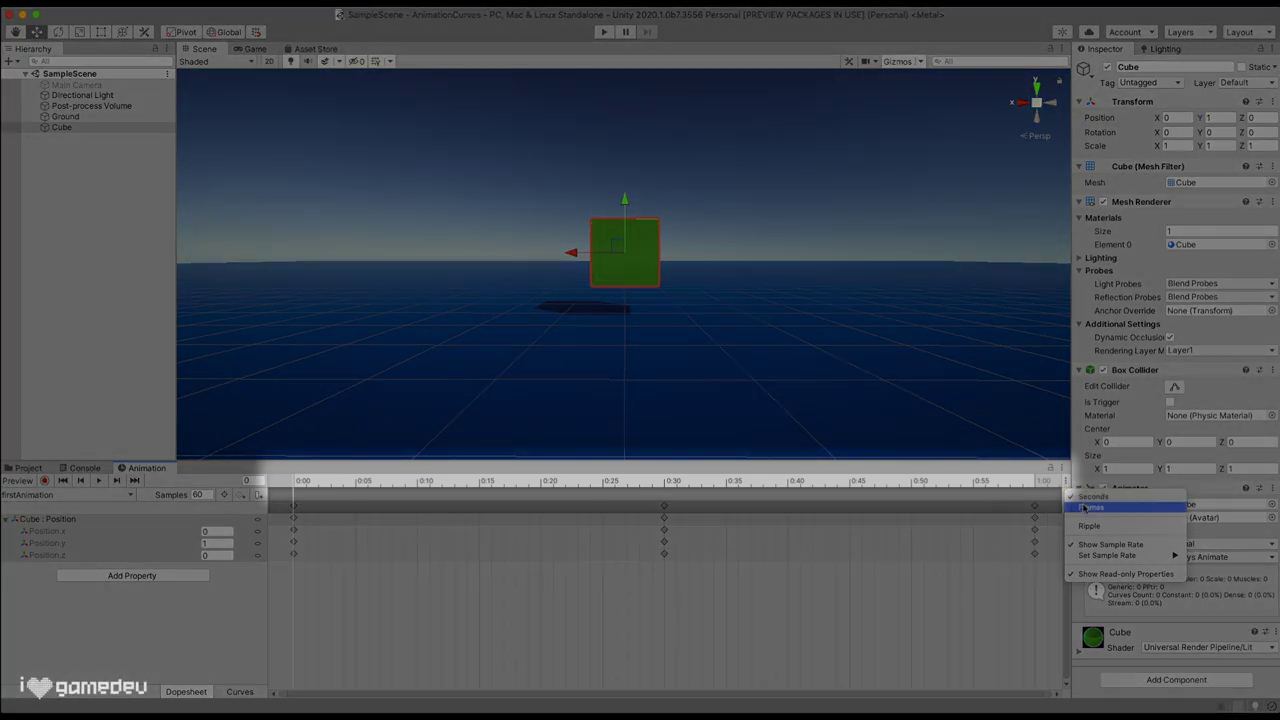
{"action": "left_click", "coordinate": [1088, 507]}
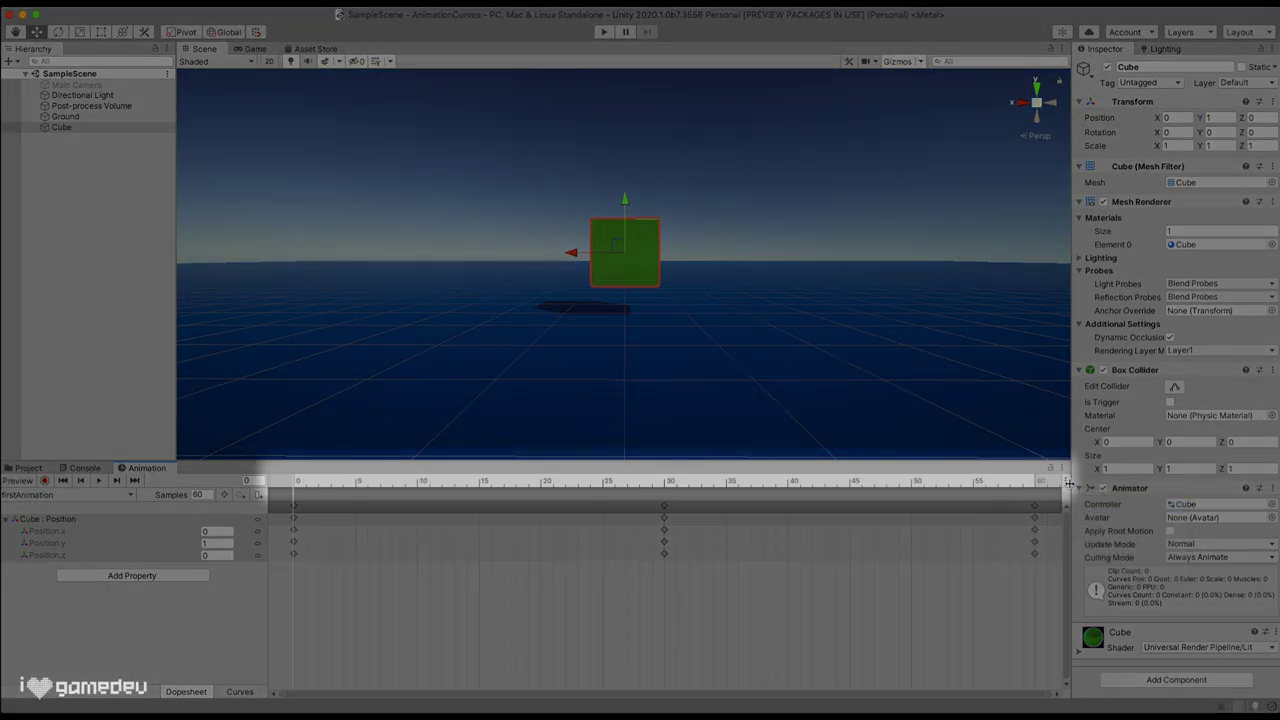
{"action": "left_click", "coordinate": [1066, 483]}
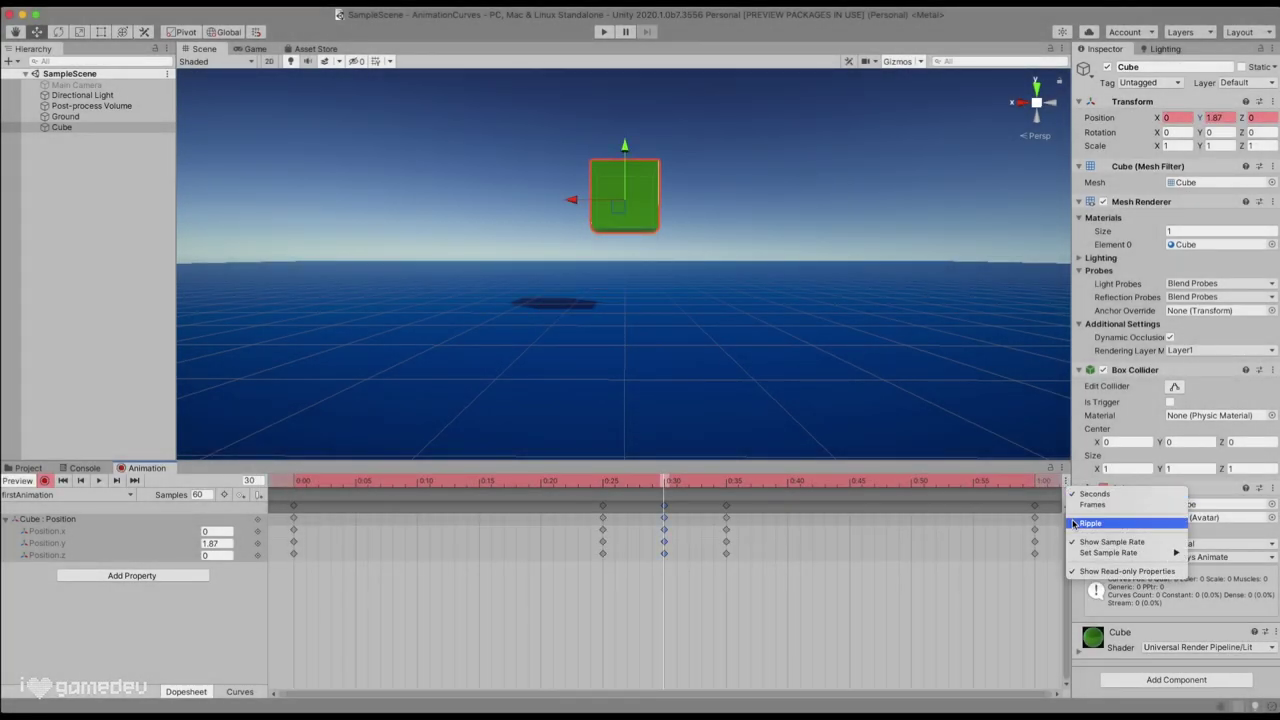
Toggle Ripple editing in the dopesheet and try moving the selected Position keyframes around 0:30
{"action": "left_click", "coordinate": [1070, 521]}
{"action": "left_click_drag", "start_coordinate": [663, 560], "coordinate": [605, 563]}
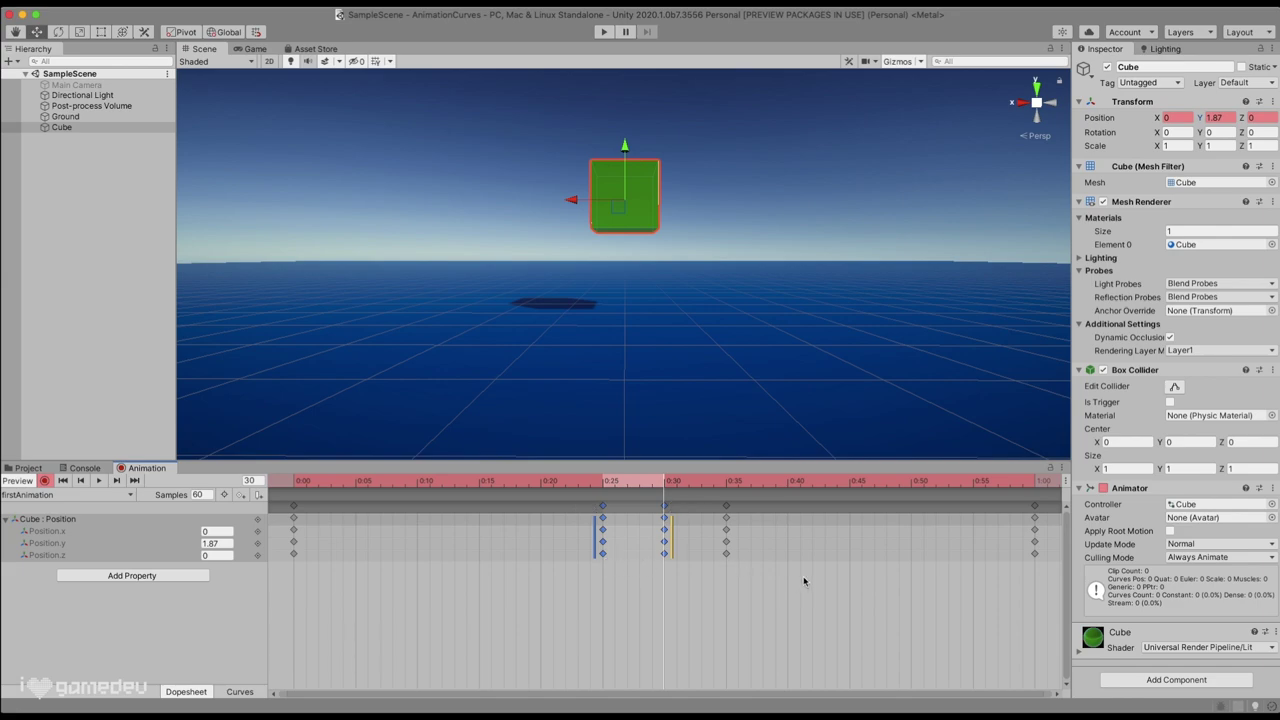
{"action": "left_click", "coordinate": [1064, 481]}
{"action": "left_click", "coordinate": [1080, 524]}
{"action": "mouse_move", "coordinate": [662, 511]}
{"action": "left_mouse_down"}
{"action": "mouse_move", "coordinate": [712, 512]}
{"action": "mouse_move", "coordinate": [605, 513]}
{"action": "mouse_move", "coordinate": [655, 513]}
{"action": "left_mouse_up"}
{"action": "left_click_drag", "start_coordinate": [774, 620], "coordinate": [656, 513]}
{"action": "mouse_move", "coordinate": [664, 517]}
{"action": "left_mouse_down"}
{"action": "mouse_move", "coordinate": [651, 518]}
{"action": "mouse_move", "coordinate": [691, 518]}
{"action": "mouse_move", "coordinate": [669, 518]}
{"action": "left_mouse_up"}
Box-select the keyframes from 0:30 onwards, toggle Ripple again and try shifting them along the timeline
{"action": "left_click", "coordinate": [1063, 467]}
{"action": "left_click_drag", "start_coordinate": [815, 610], "coordinate": [653, 534]}
{"action": "left_click", "coordinate": [1063, 467]}
{"action": "left_click", "coordinate": [1095, 524]}
{"action": "mouse_move", "coordinate": [736, 541]}
{"action": "left_mouse_down"}
{"action": "mouse_move", "coordinate": [829, 541]}
{"action": "mouse_move", "coordinate": [737, 541]}
{"action": "left_mouse_up"}
Look at the preset sample rates, then hide the clip's sample rate field and show it again
{"action": "left_click", "coordinate": [1063, 467]}
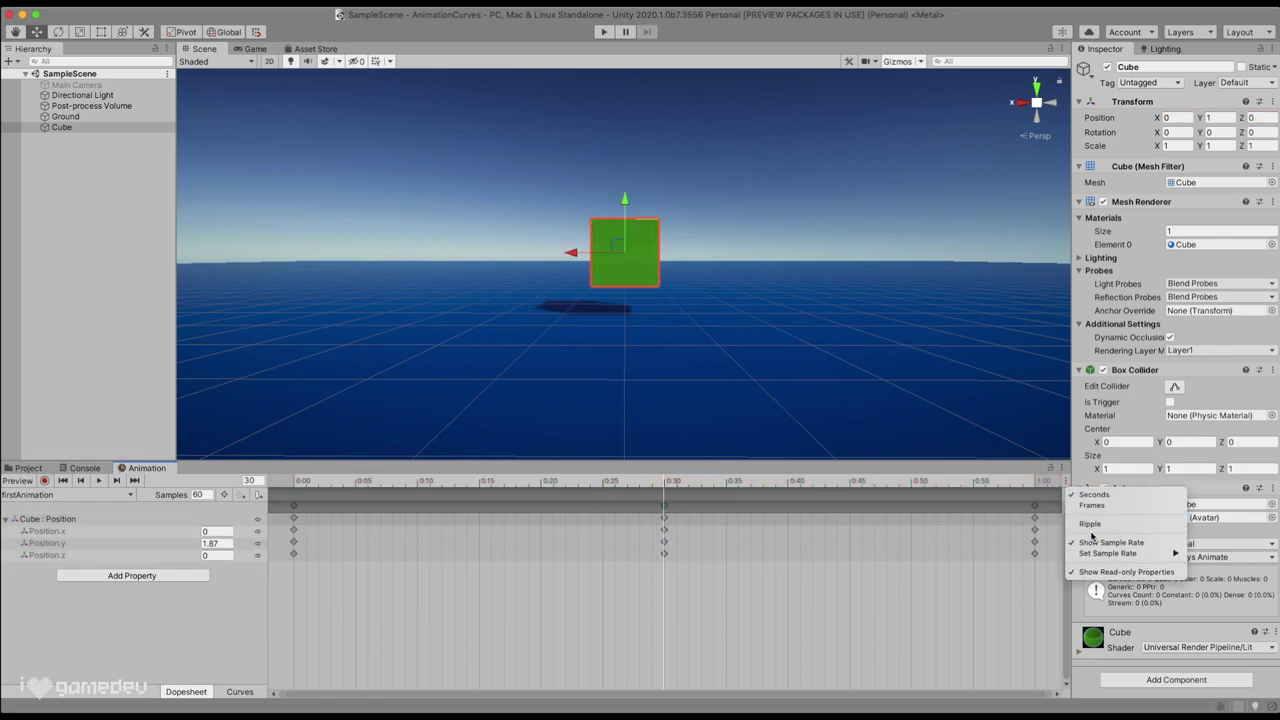
{"action": "mouse_move", "coordinate": [1117, 557]}
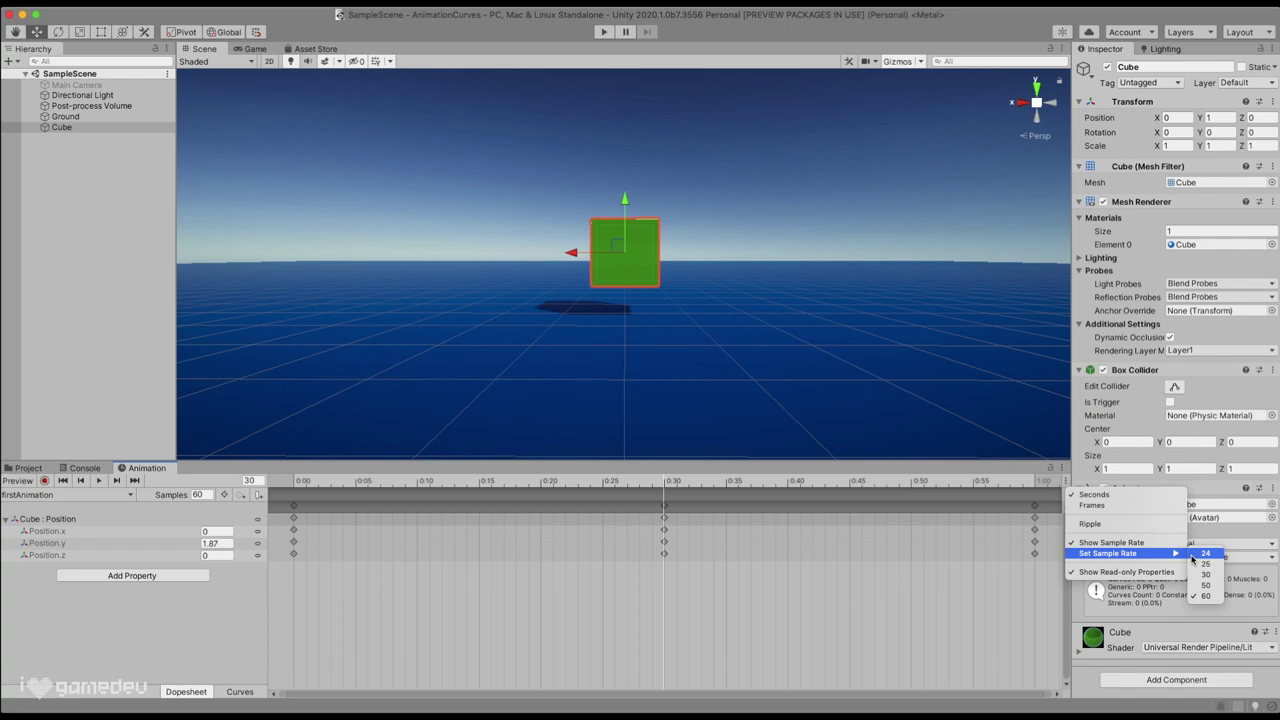
{"action": "left_click", "coordinate": [1136, 543]}
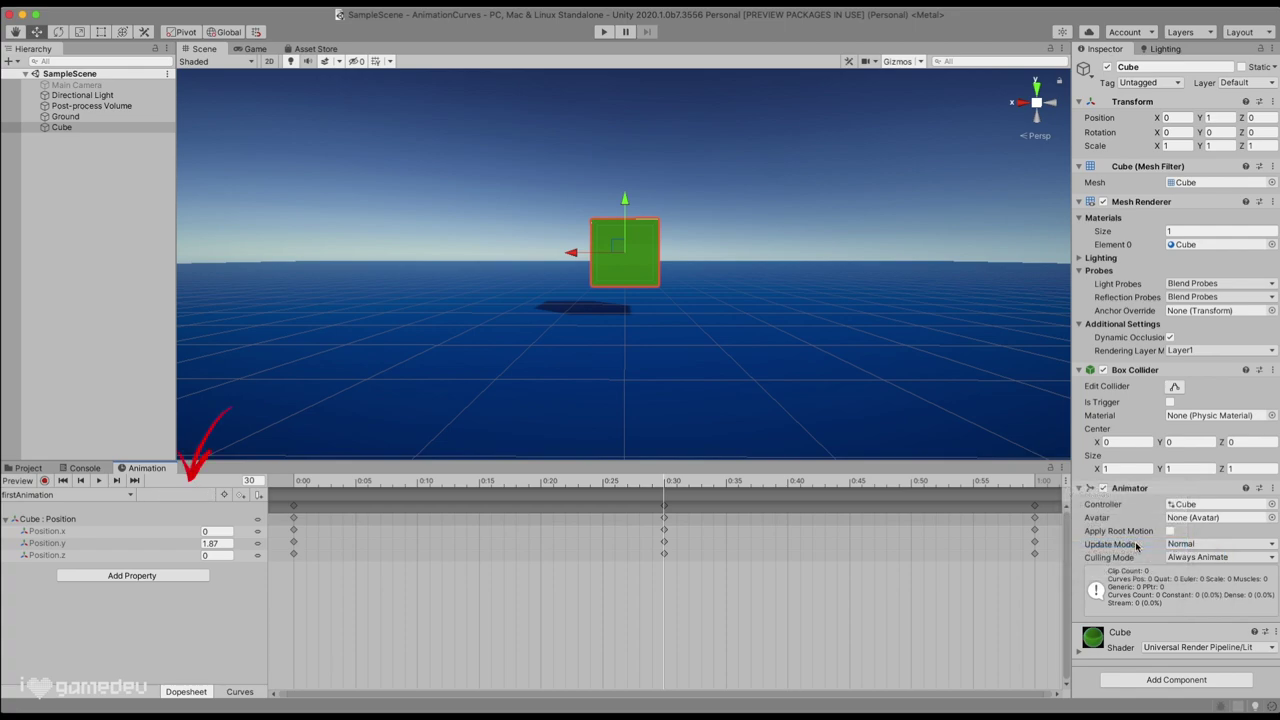
{"action": "left_click", "coordinate": [1063, 481]}
{"action": "left_click", "coordinate": [1152, 544]}
Play the clip and set its sample rate to 120 during playback
{"action": "left_click", "coordinate": [98, 480]}
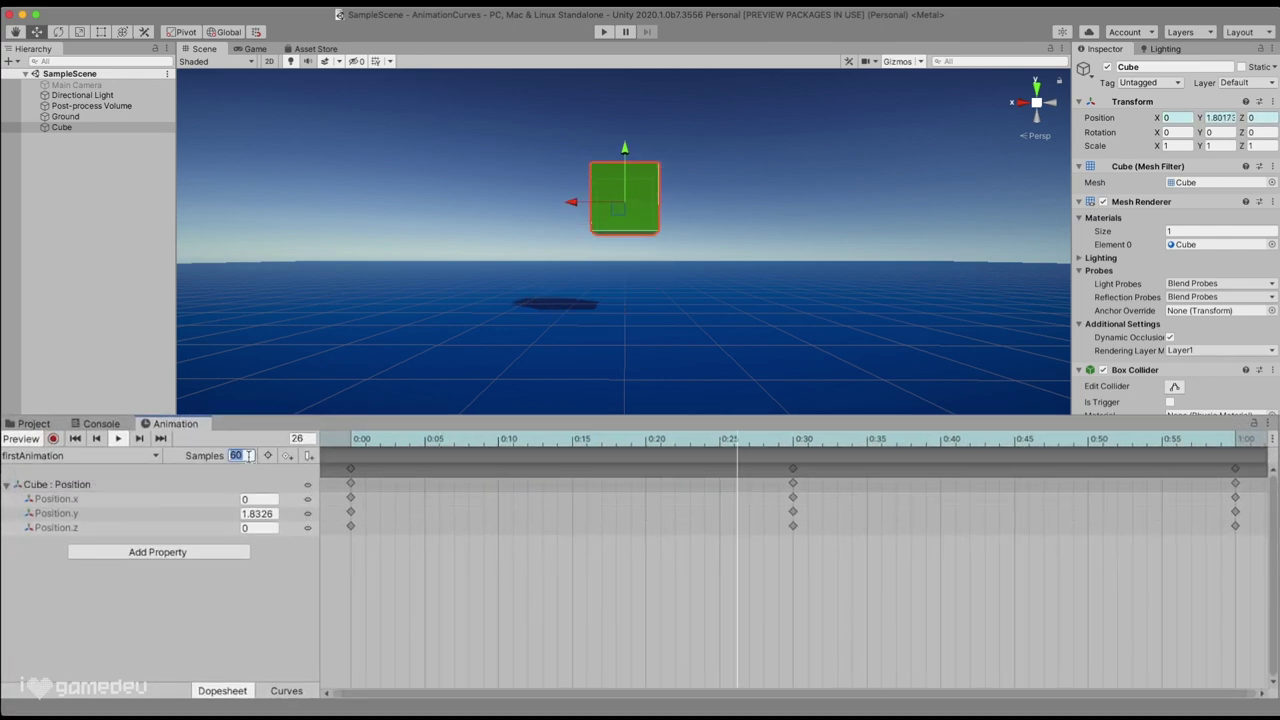
{"action": "left_click", "coordinate": [222, 483]}
{"action": "type", "text": "120"}
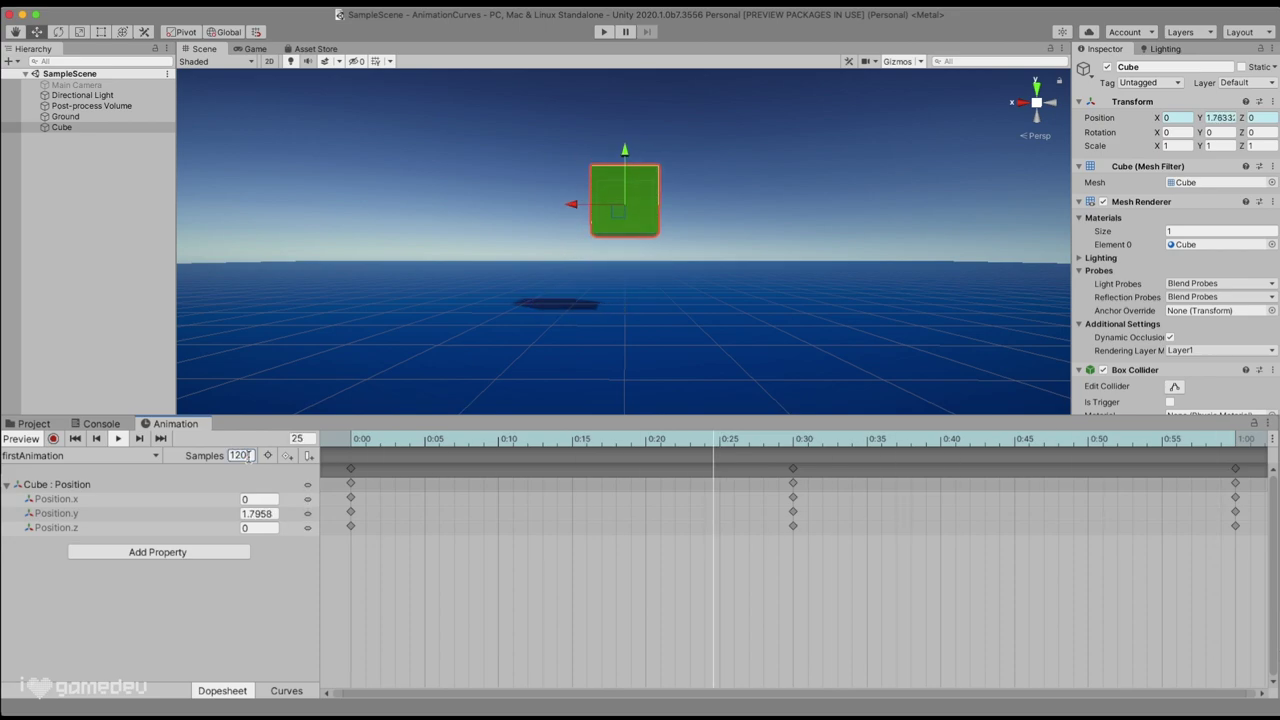
{"action": "key", "text": "Return"}
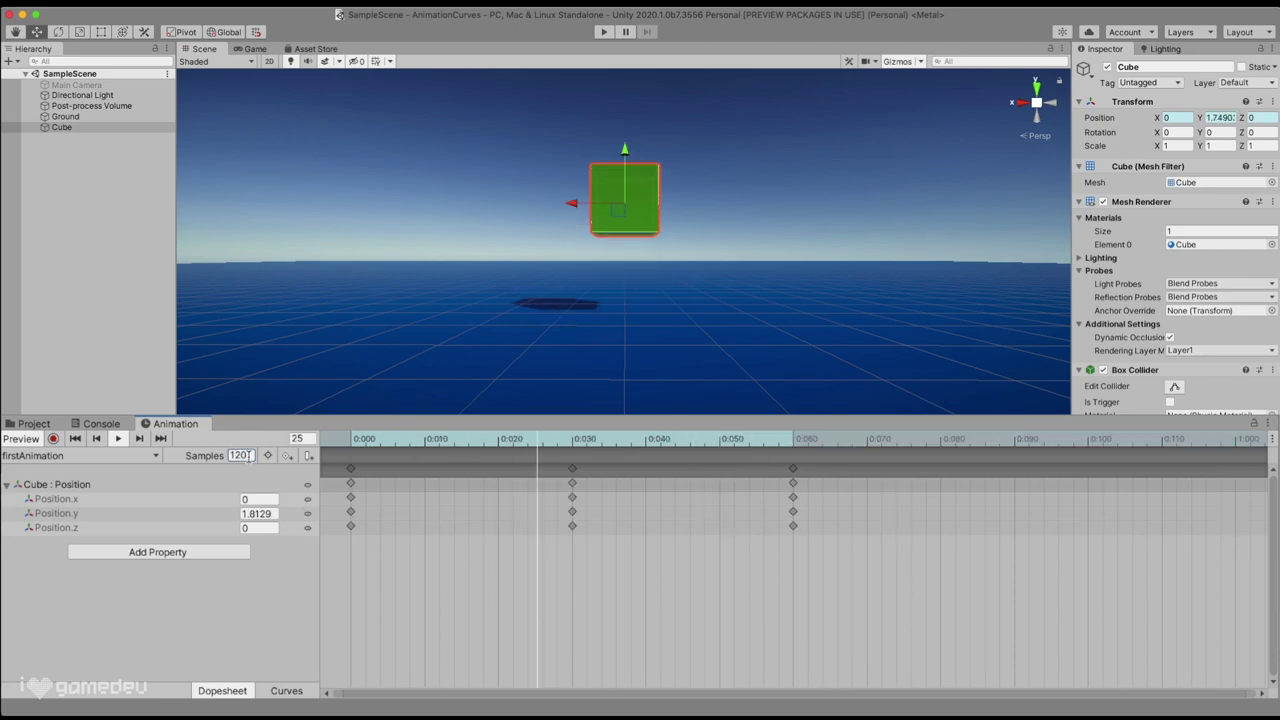
Set the clip's sample rate to 30
{"action": "double_click", "coordinate": [241, 455]}
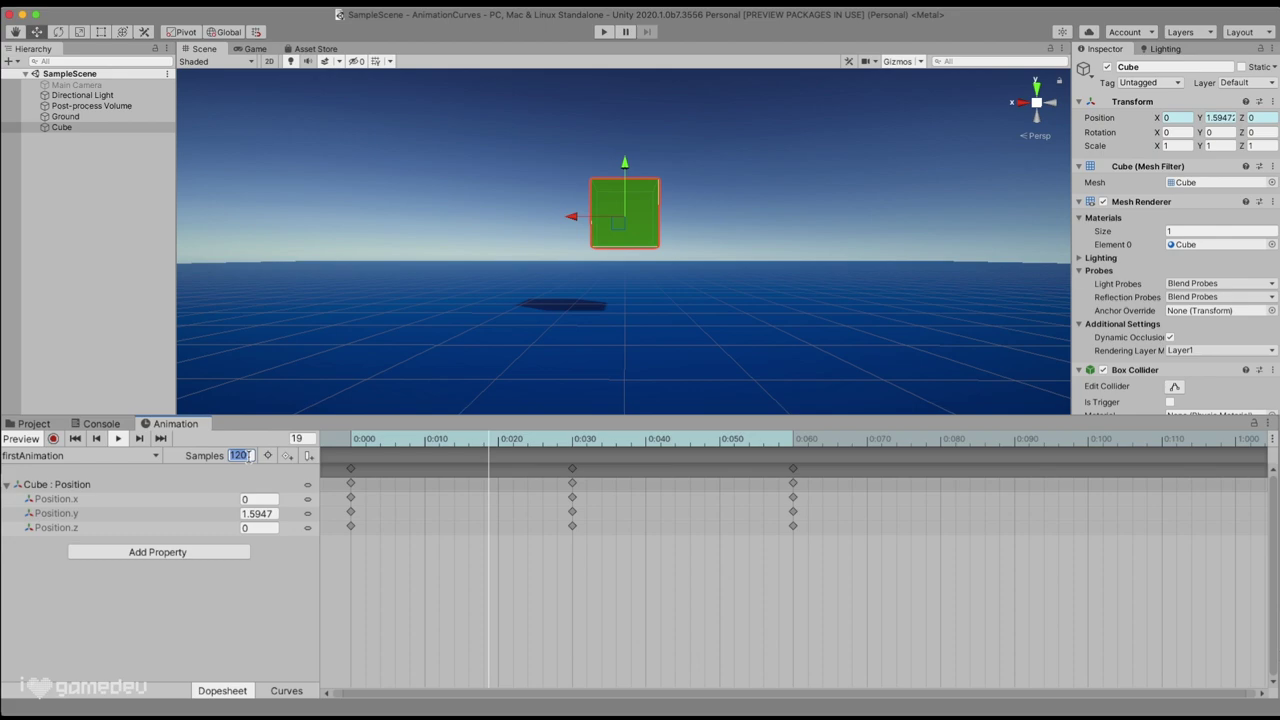
{"action": "type", "text": "30"}
{"action": "key", "text": "Return"}
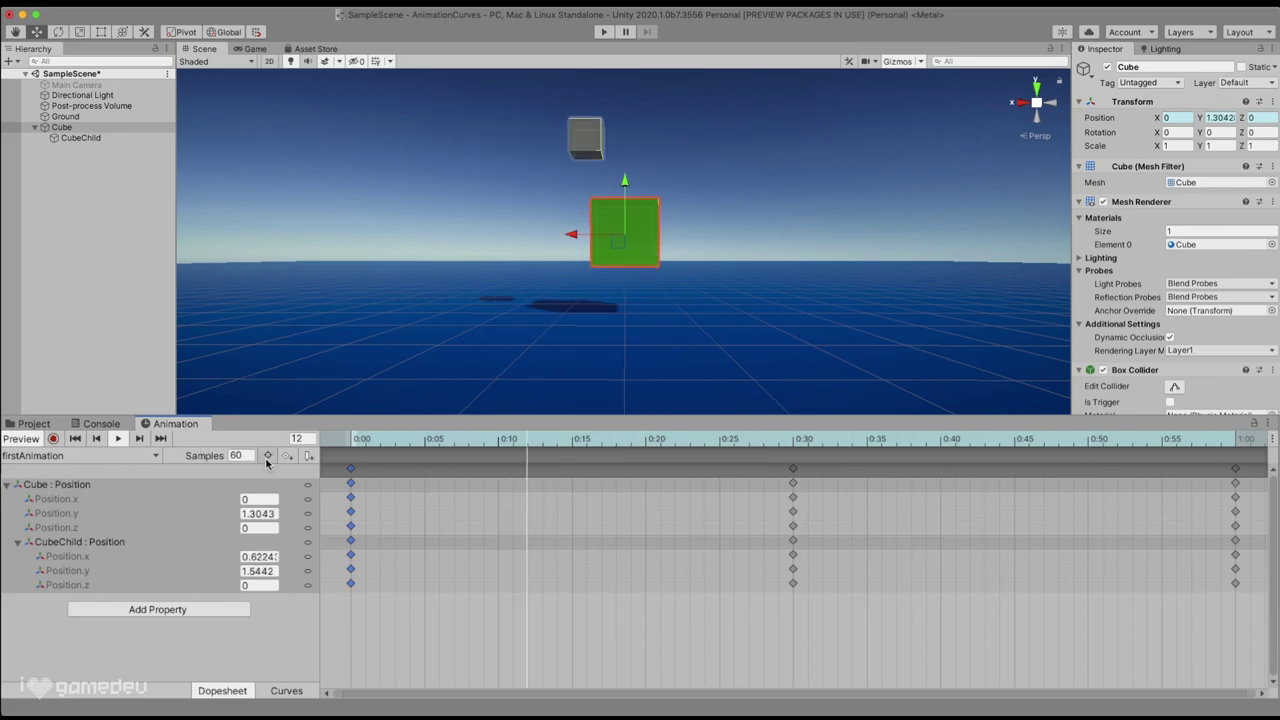
Filter the animated properties by selection, and select CubeChild together with its parent Cube
{"action": "left_click", "coordinate": [267, 455]}
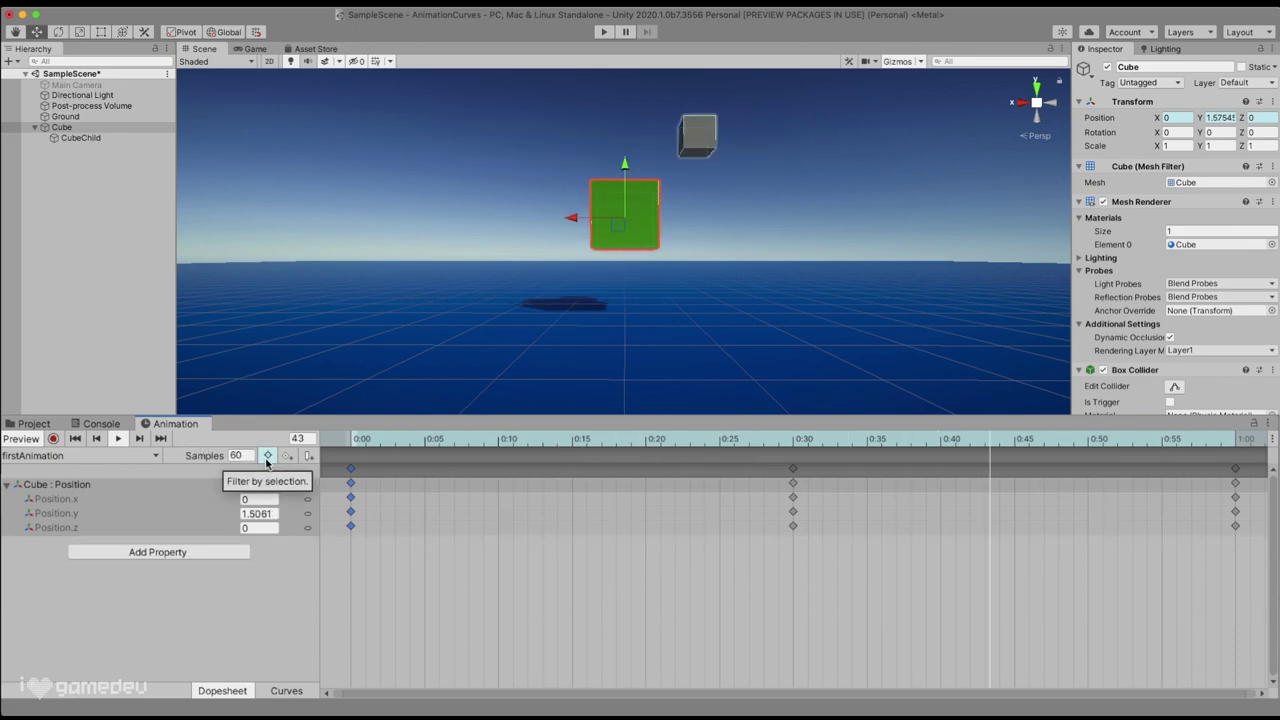
{"action": "left_click", "coordinate": [96, 140]}
{"action": "left_click", "coordinate": [62, 128], "text": "shift"}
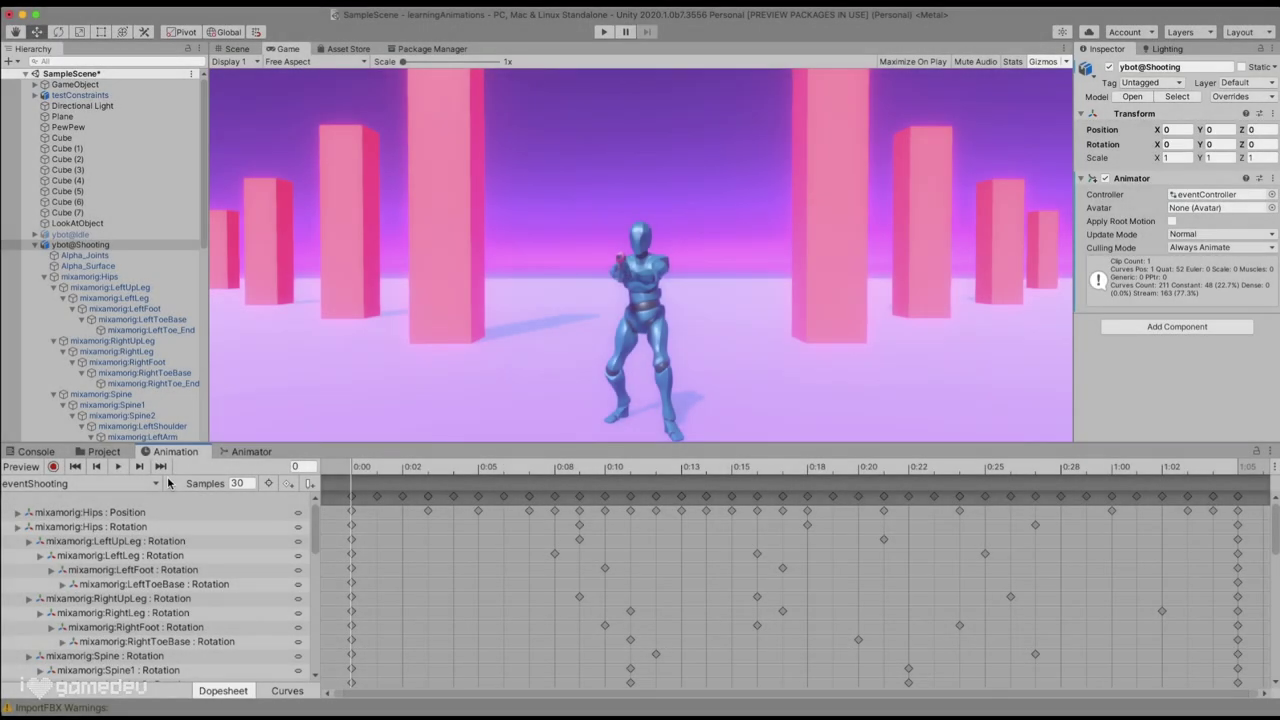
Filter the eventShooting clip by selection and view the keyframes of mixamorig:Hips, mixamorig:LeftFoot and the bones between them
{"action": "left_click", "coordinate": [267, 483]}
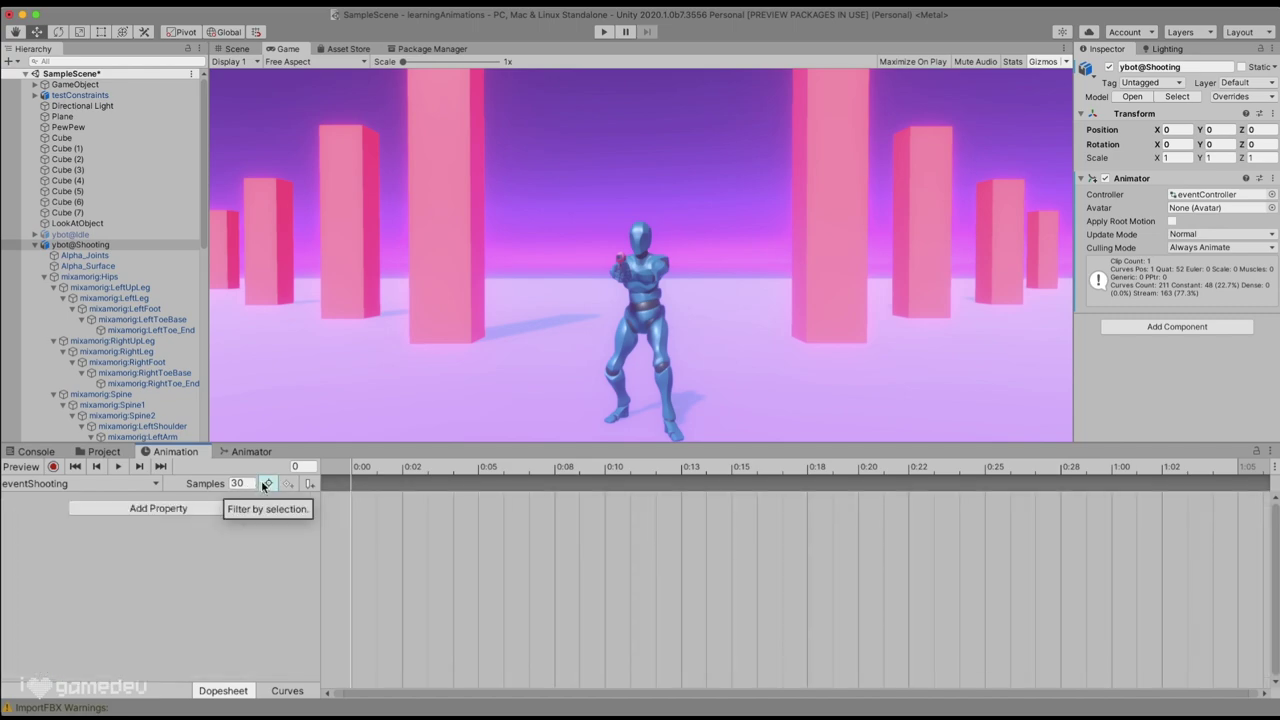
{"action": "left_click", "coordinate": [90, 276]}
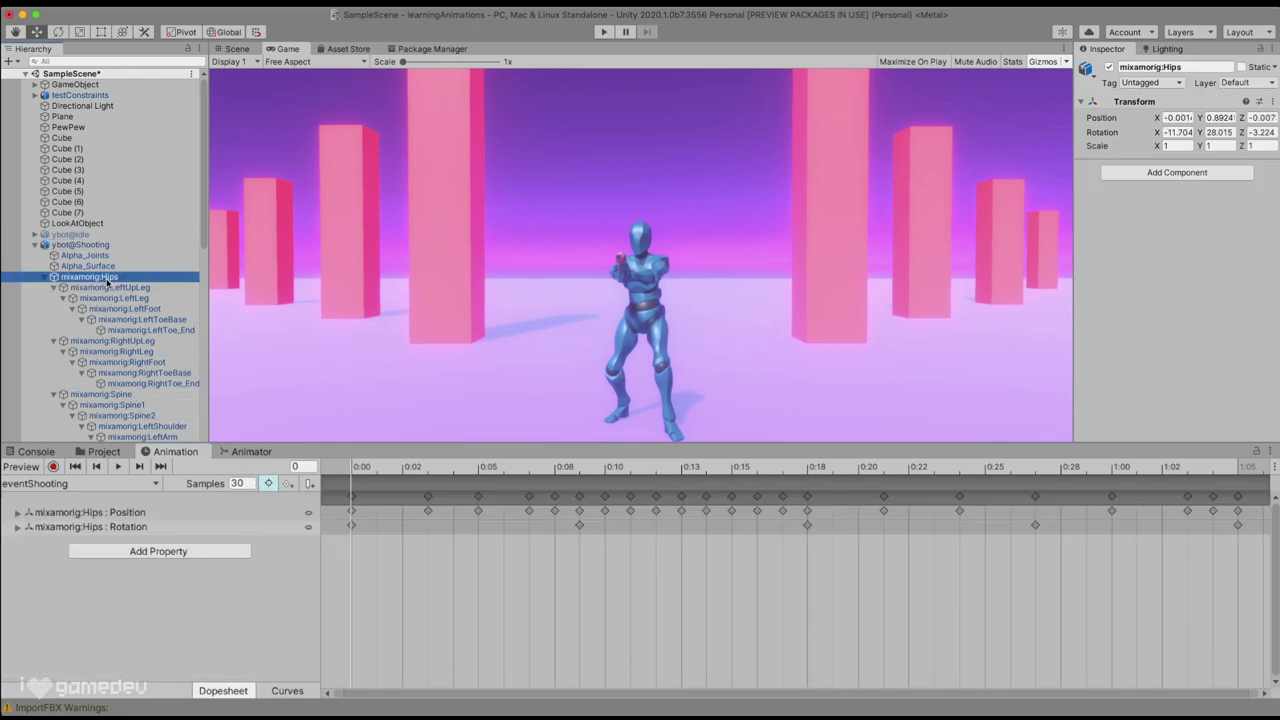
{"action": "left_click", "coordinate": [126, 310]}
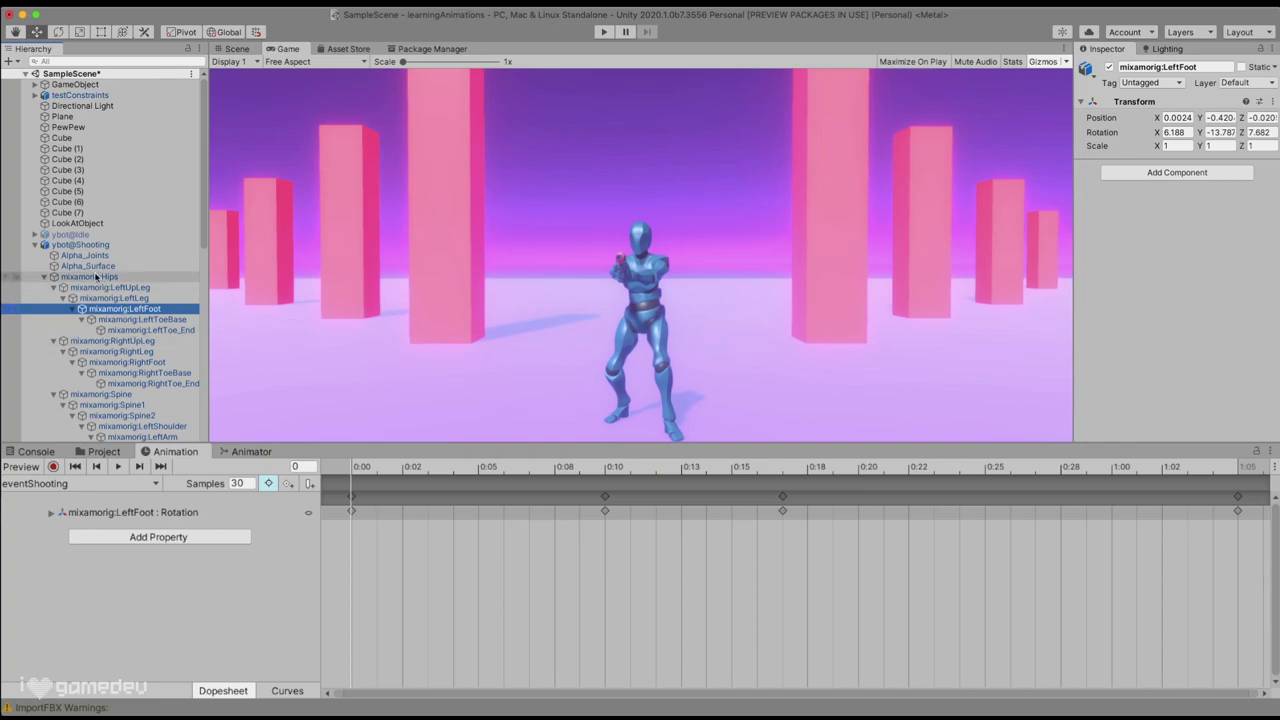
{"action": "left_click", "coordinate": [90, 277], "text": "shift"}
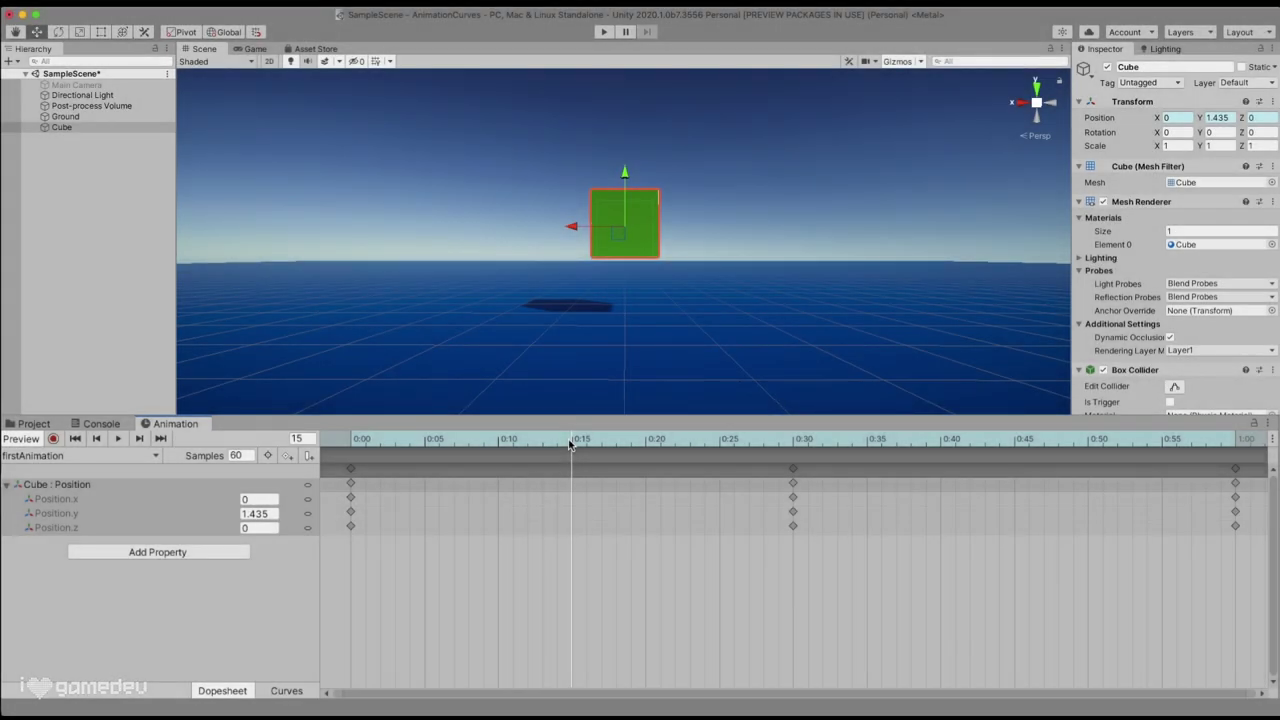
Try moving the cube along X to 2.31 at 0:15 without keying it, and scrub the timeline again
{"action": "mouse_move", "coordinate": [565, 446]}
{"action": "left_mouse_down"}
{"action": "mouse_move", "coordinate": [520, 444]}
{"action": "mouse_move", "coordinate": [597, 452]}
{"action": "mouse_move", "coordinate": [570, 450]}
{"action": "left_mouse_up"}
{"action": "left_click_drag", "start_coordinate": [572, 226], "coordinate": [434, 226]}
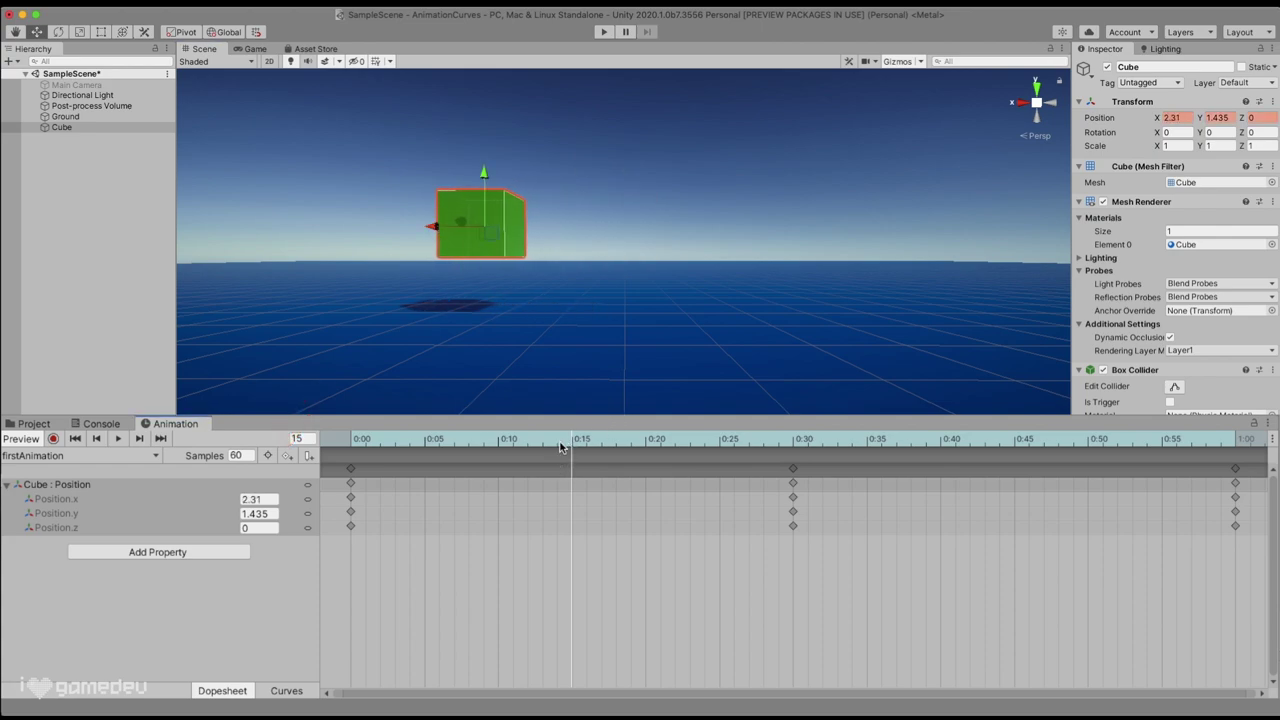
{"action": "mouse_move", "coordinate": [563, 445]}
{"action": "left_mouse_down"}
{"action": "mouse_move", "coordinate": [491, 445]}
{"action": "mouse_move", "coordinate": [646, 445]}
{"action": "mouse_move", "coordinate": [506, 461]}
{"action": "mouse_move", "coordinate": [573, 457]}
{"action": "left_mouse_up"}
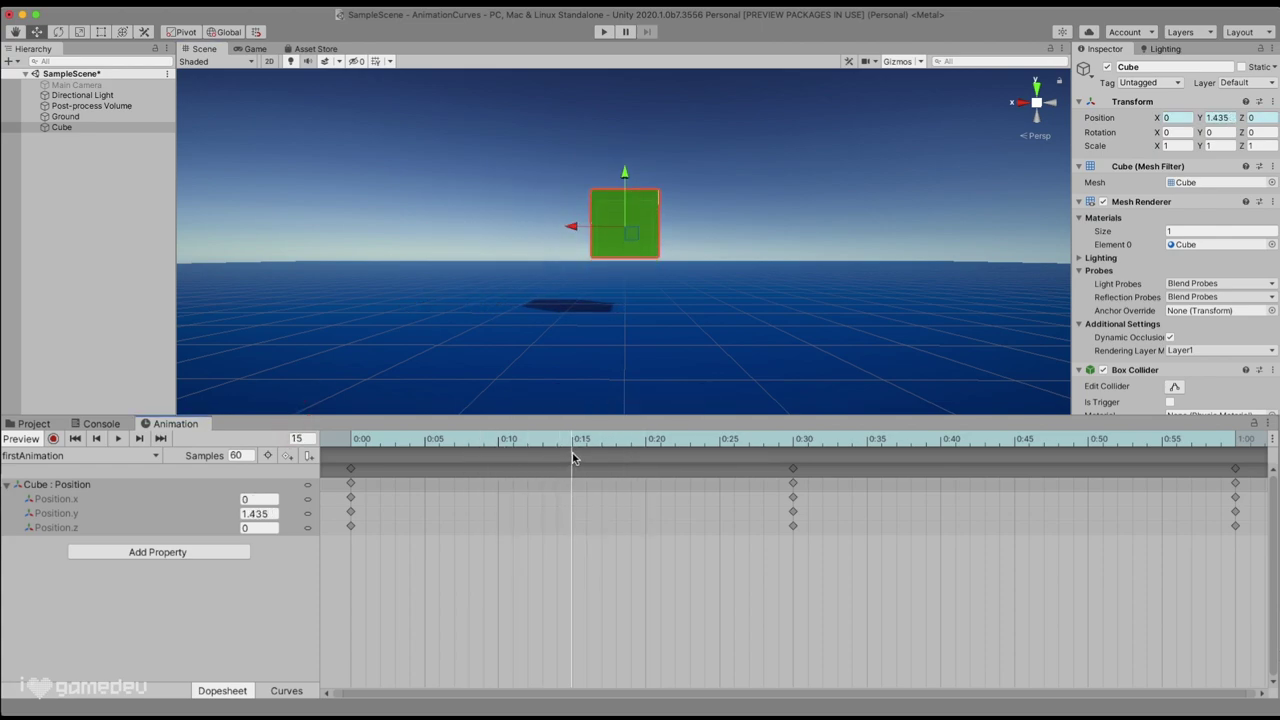
Move the cube along X to about 1.49 at 0:15 and add a keyframe there
{"action": "left_click_drag", "start_coordinate": [573, 230], "coordinate": [480, 228]}
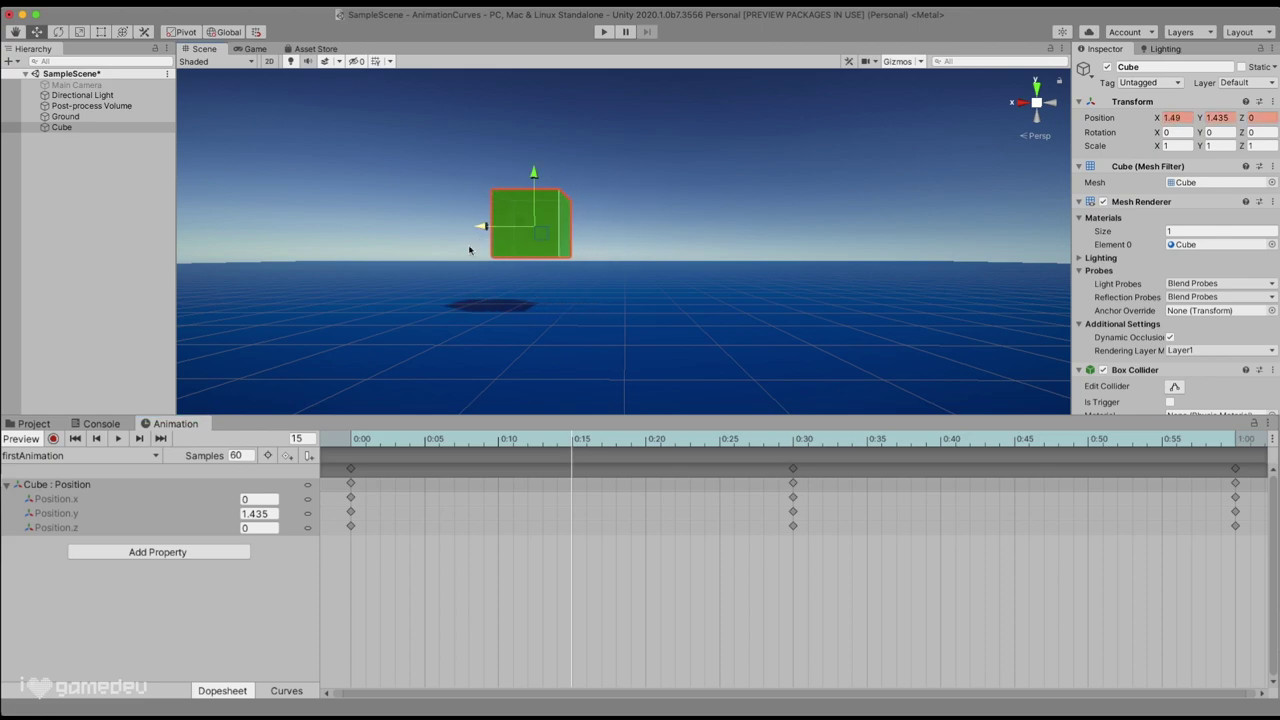
{"action": "left_click", "coordinate": [287, 456]}
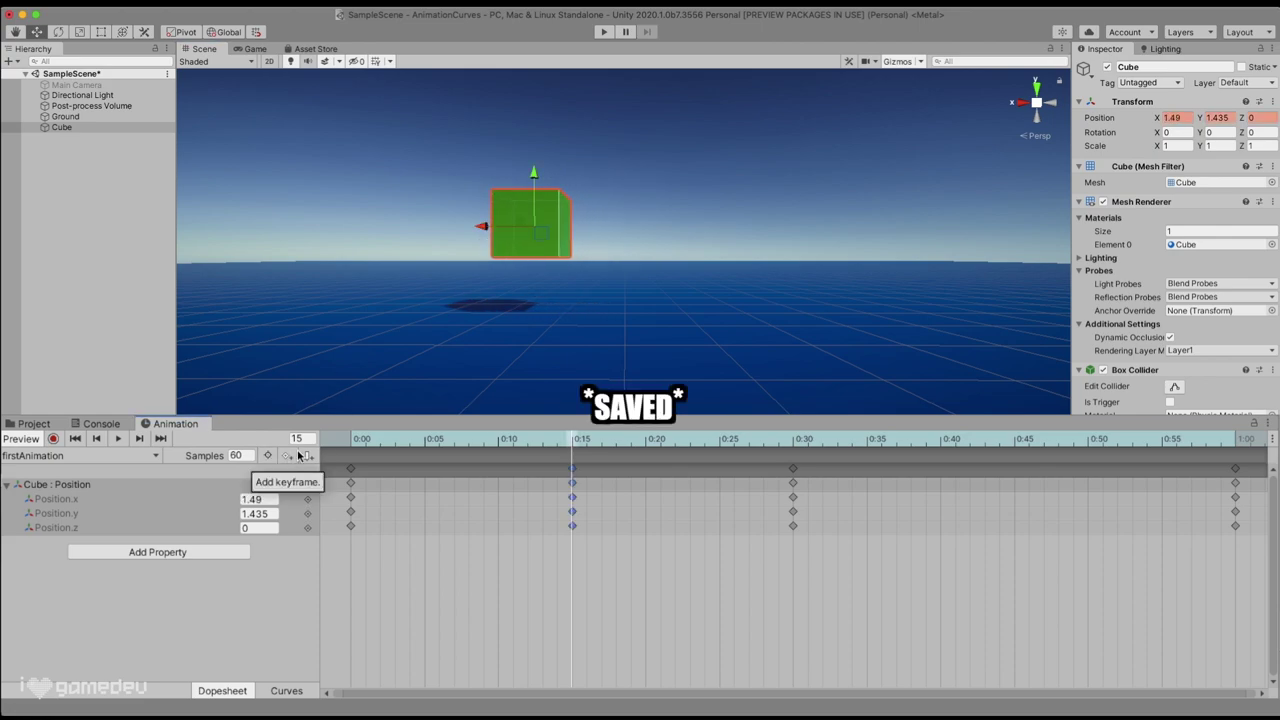
At 0:30, move the cube to about X 1.22 and Y 2.95 and add a keyframe
{"action": "left_click_drag", "start_coordinate": [575, 450], "coordinate": [795, 478]}
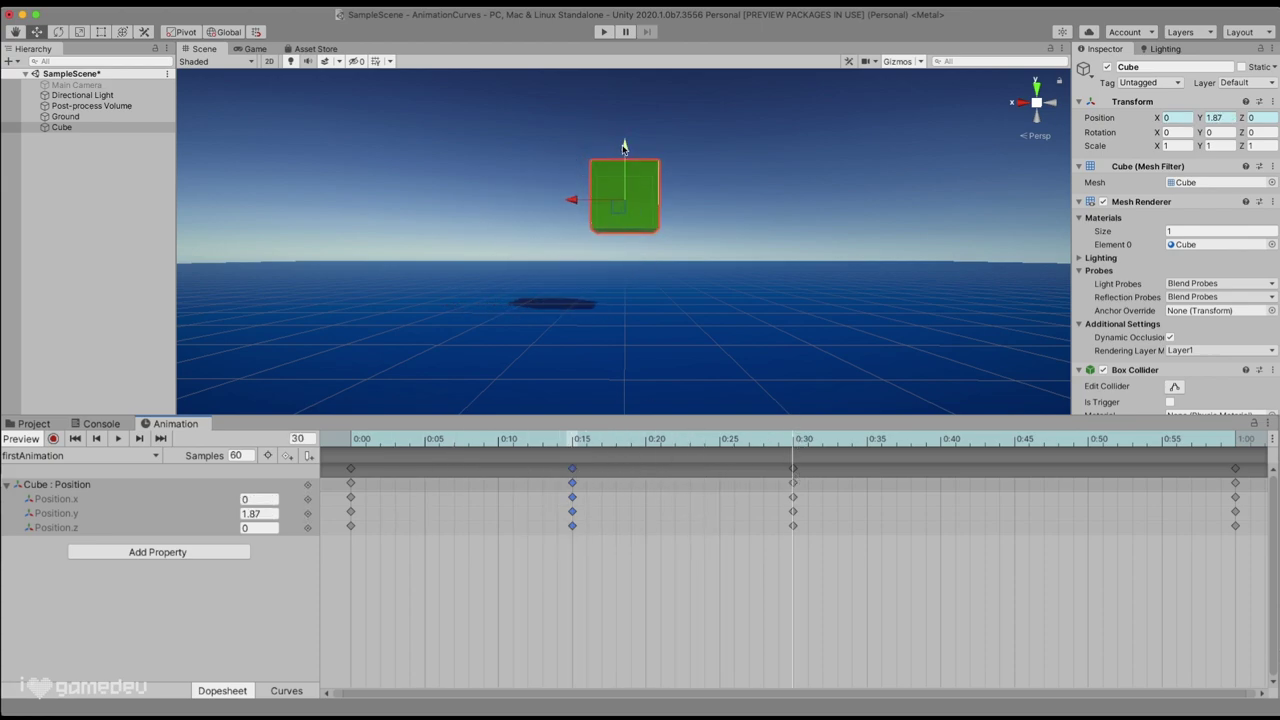
{"action": "left_click_drag", "start_coordinate": [623, 148], "coordinate": [623, 76]}
{"action": "left_click_drag", "start_coordinate": [572, 129], "coordinate": [498, 133]}
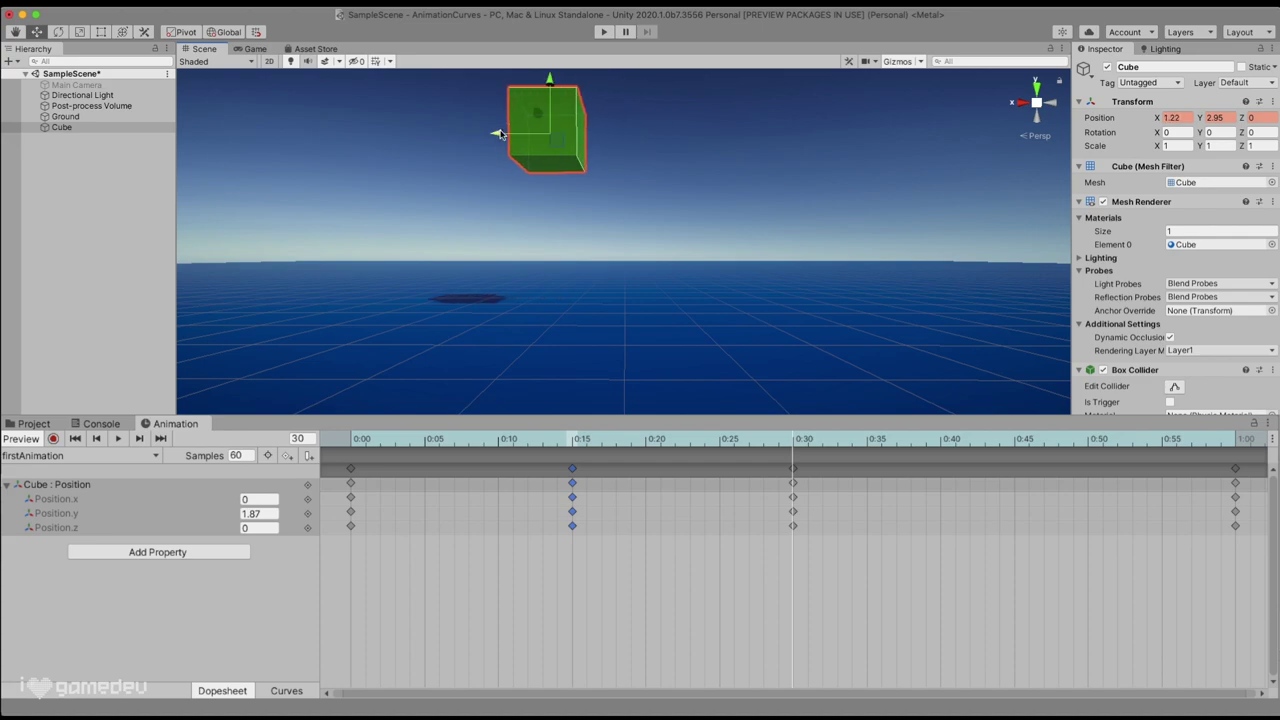
{"action": "left_click", "coordinate": [286, 456]}
Step back to the first keyframe and play the clip to check the cube's new path, then stop playback
{"action": "key", "text": "comma"}
{"action": "key", "text": "comma"}
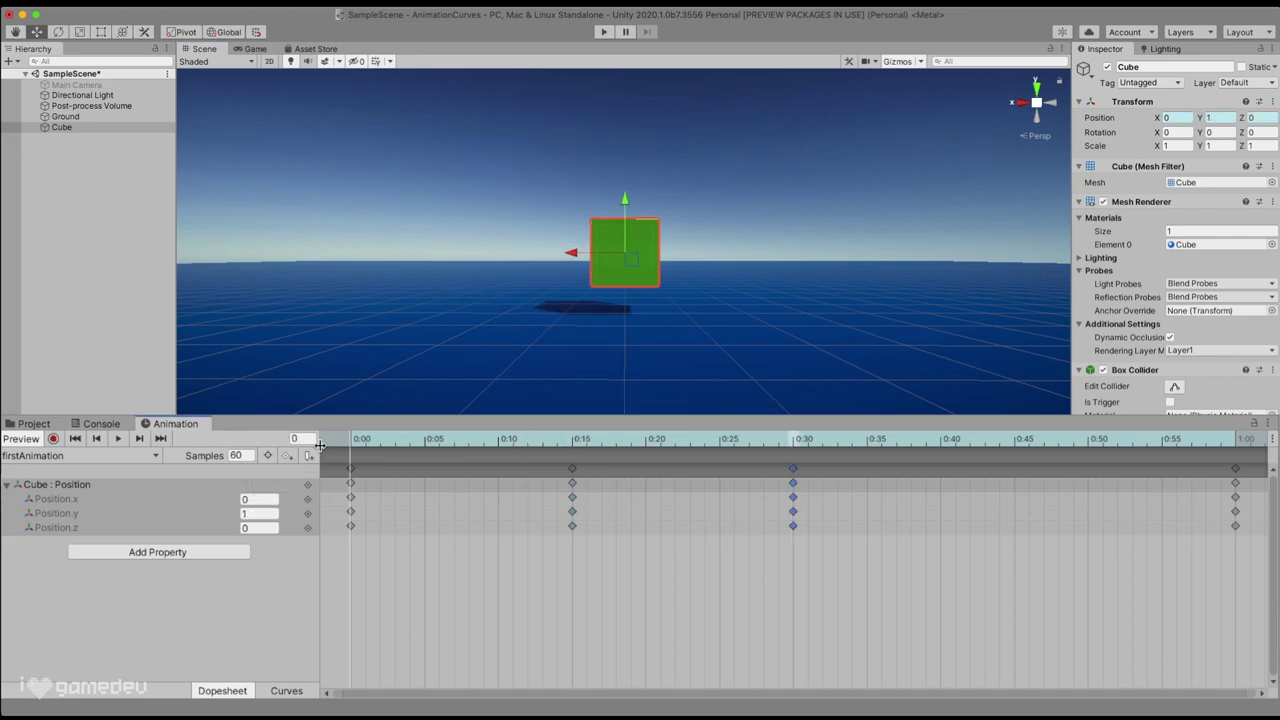
{"action": "left_click", "coordinate": [118, 439]}
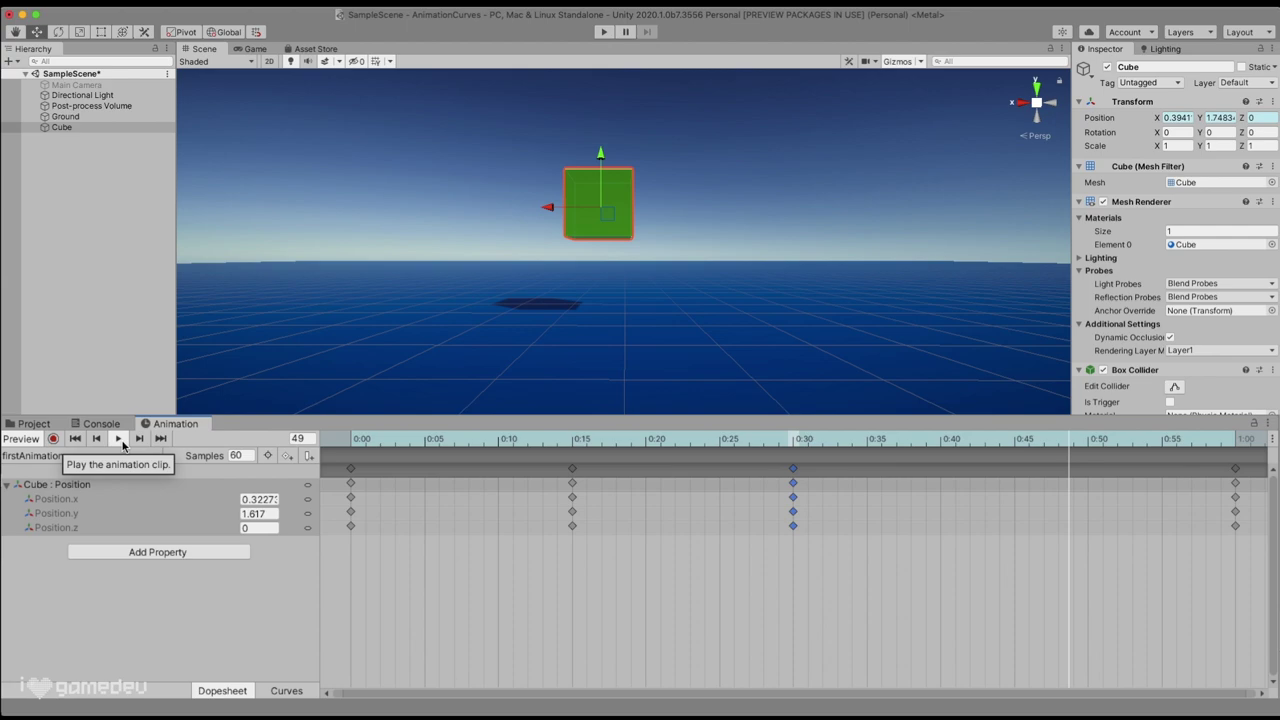
{"action": "left_click", "coordinate": [118, 439]}
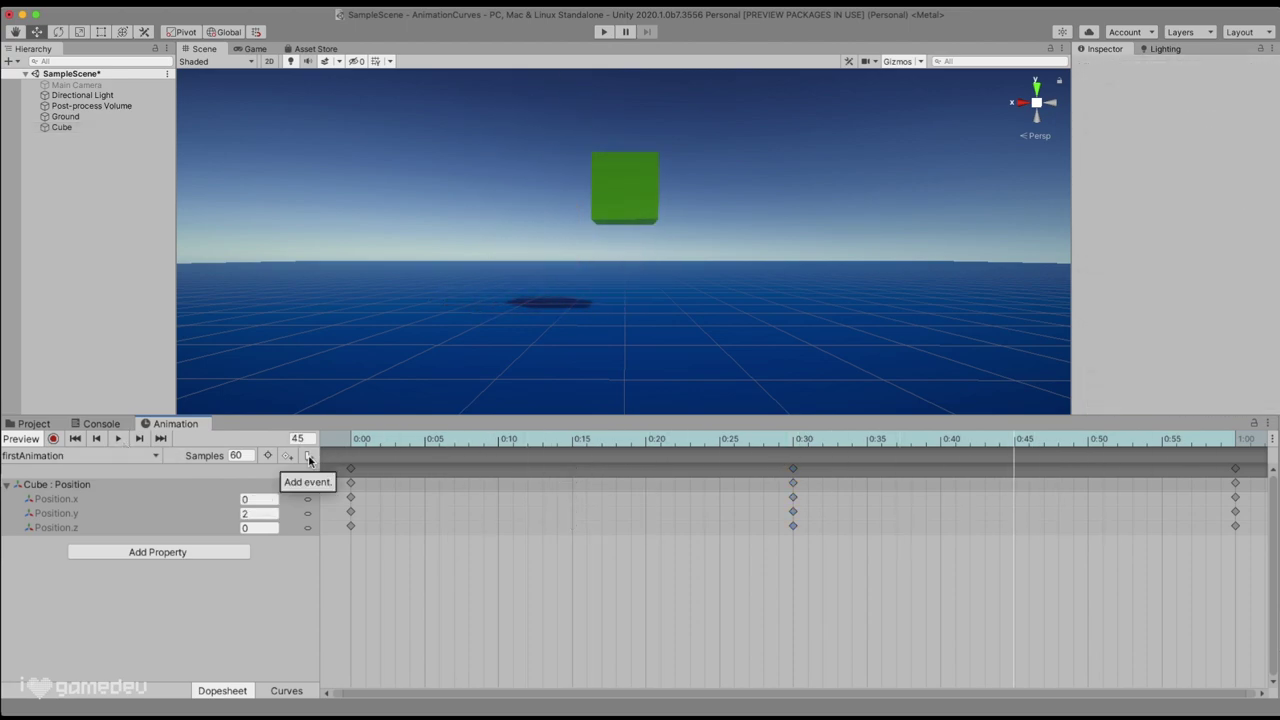
Add an animation event at 0:45 and scrub the playhead back to 0:30
{"action": "left_click", "coordinate": [309, 457]}
{"action": "left_click", "coordinate": [797, 463]}
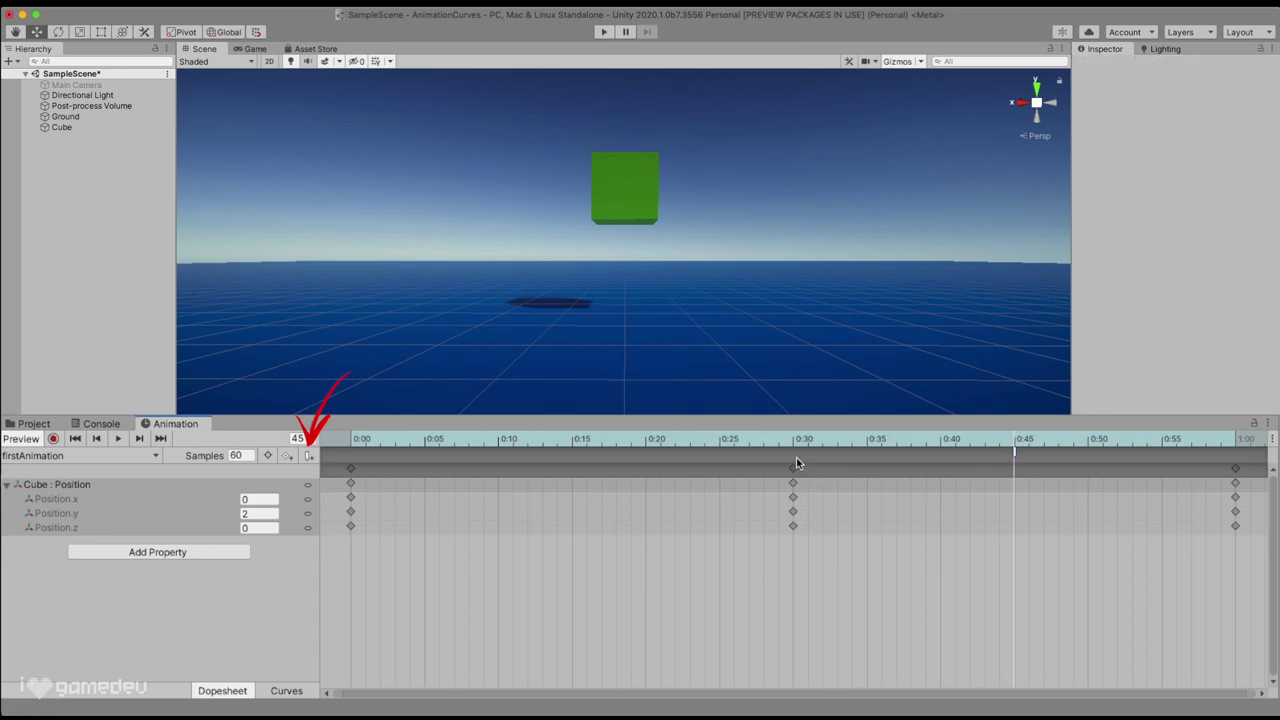
{"action": "left_click_drag", "start_coordinate": [879, 444], "coordinate": [797, 446]}
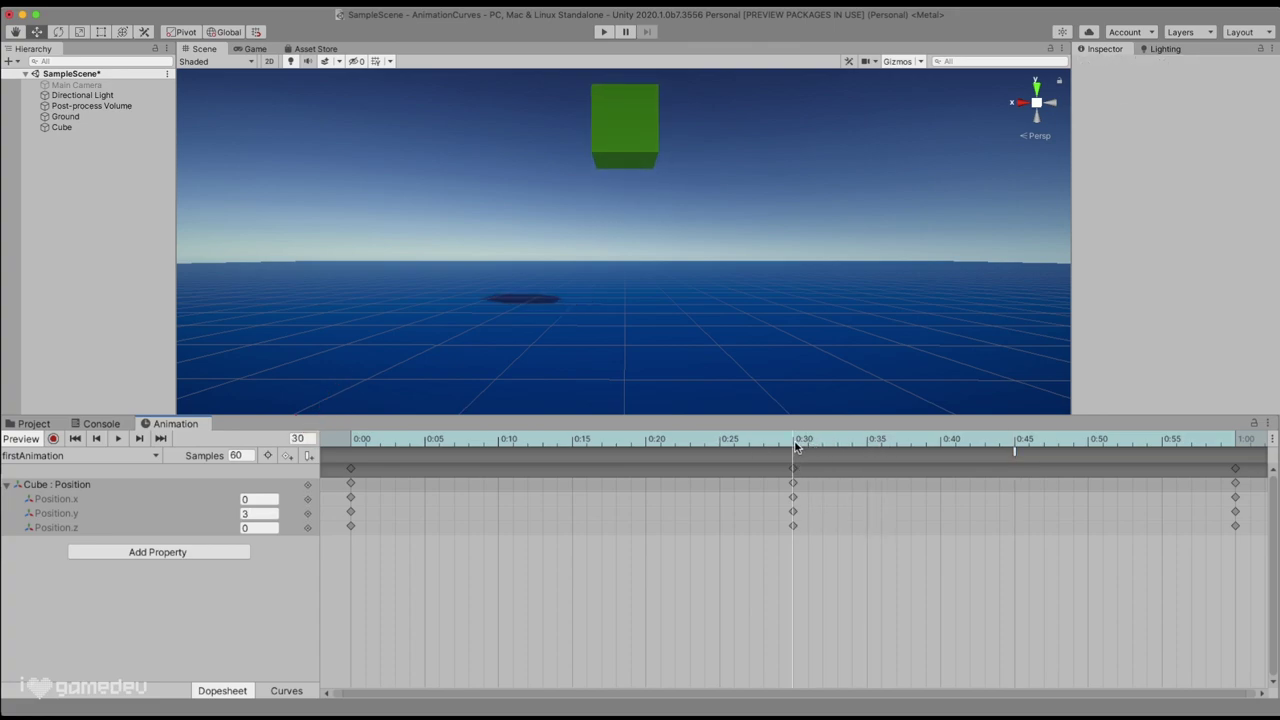
Return the playhead to 0:45, add a second animation event on the same frame and deselect it
{"action": "left_click", "coordinate": [1015, 444]}
{"action": "left_click", "coordinate": [310, 456]}
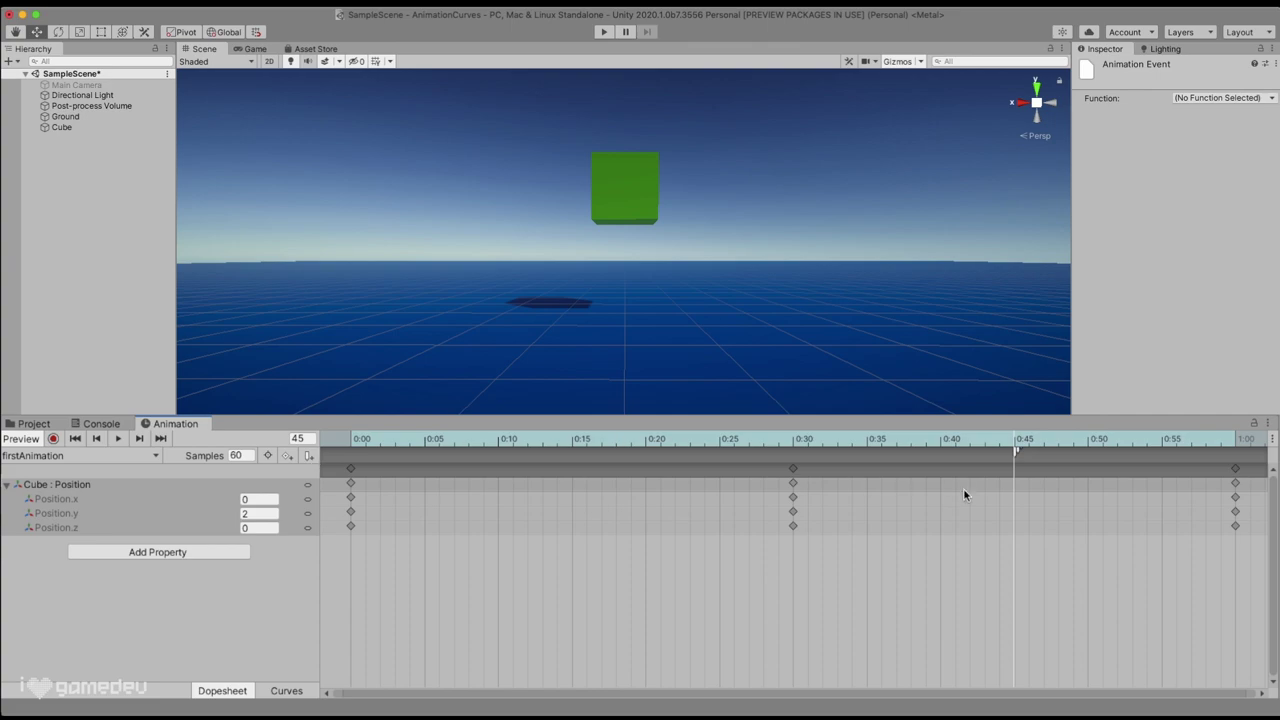
{"action": "left_click", "coordinate": [1027, 461]}
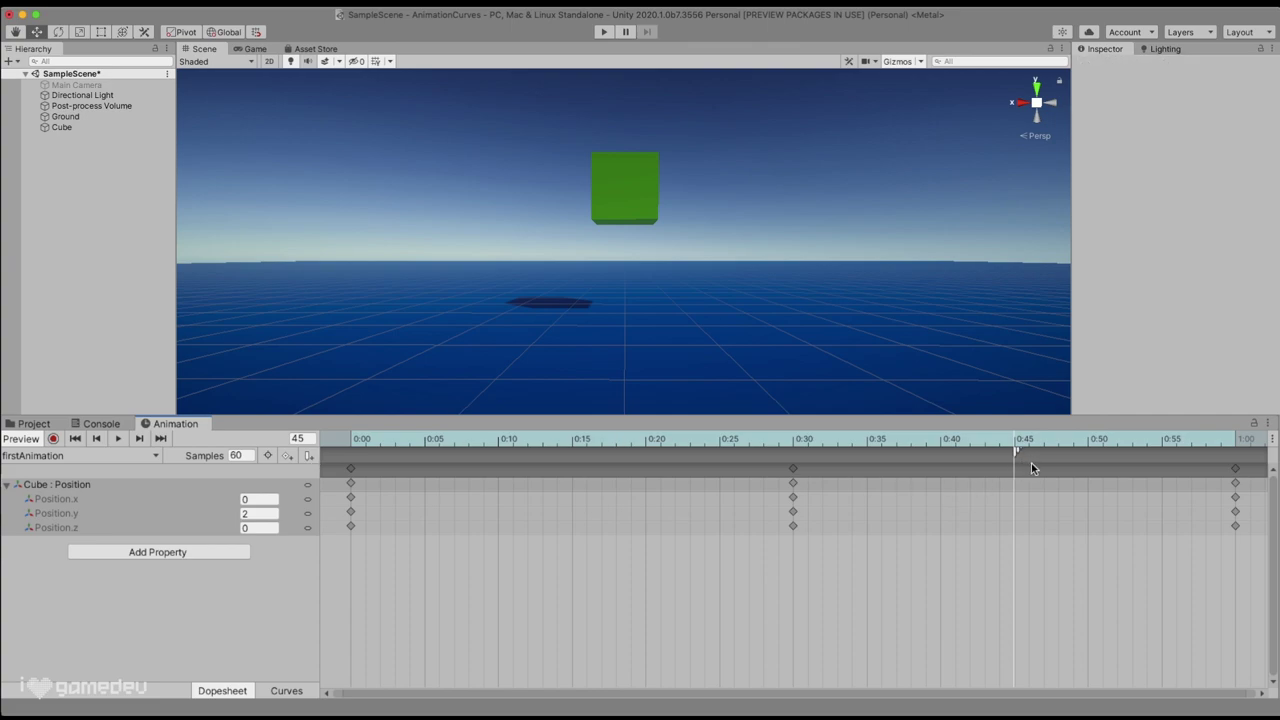
{"action": "left_click", "coordinate": [888, 441]}
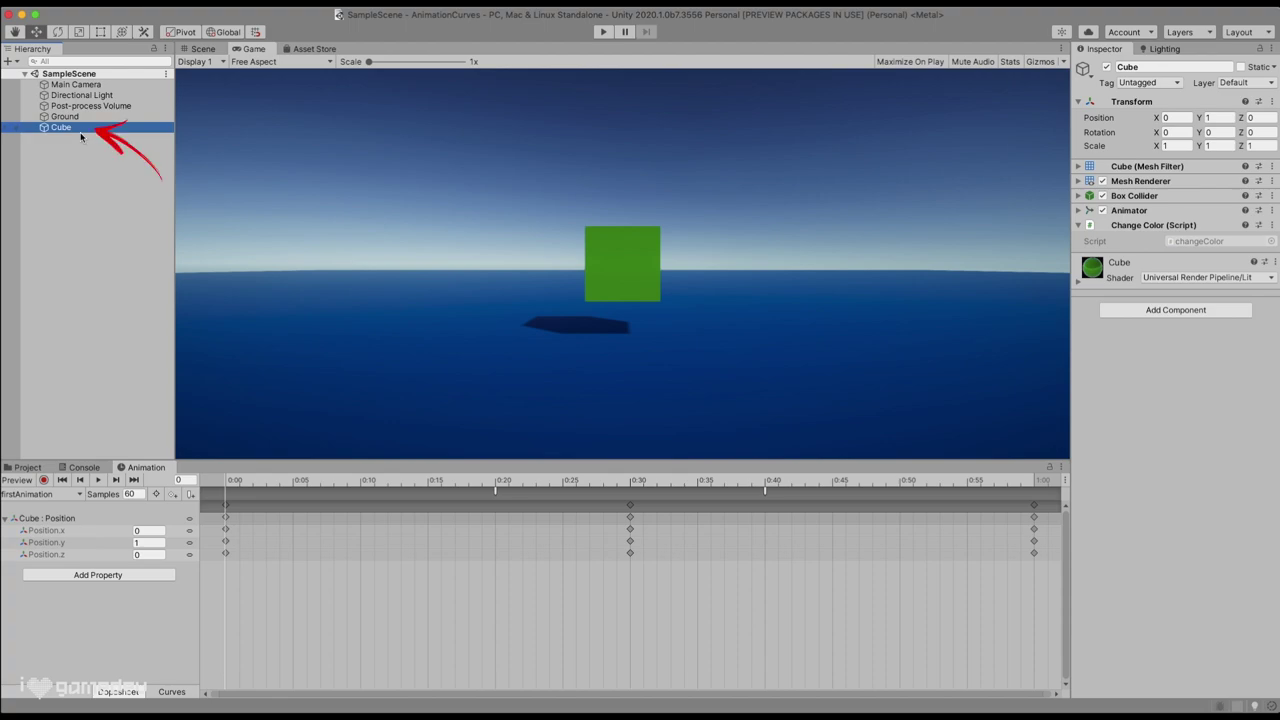
Select the animation event at 0:20 and choose ChangeColorWhite ( ) as its function
{"action": "left_click", "coordinate": [495, 492]}
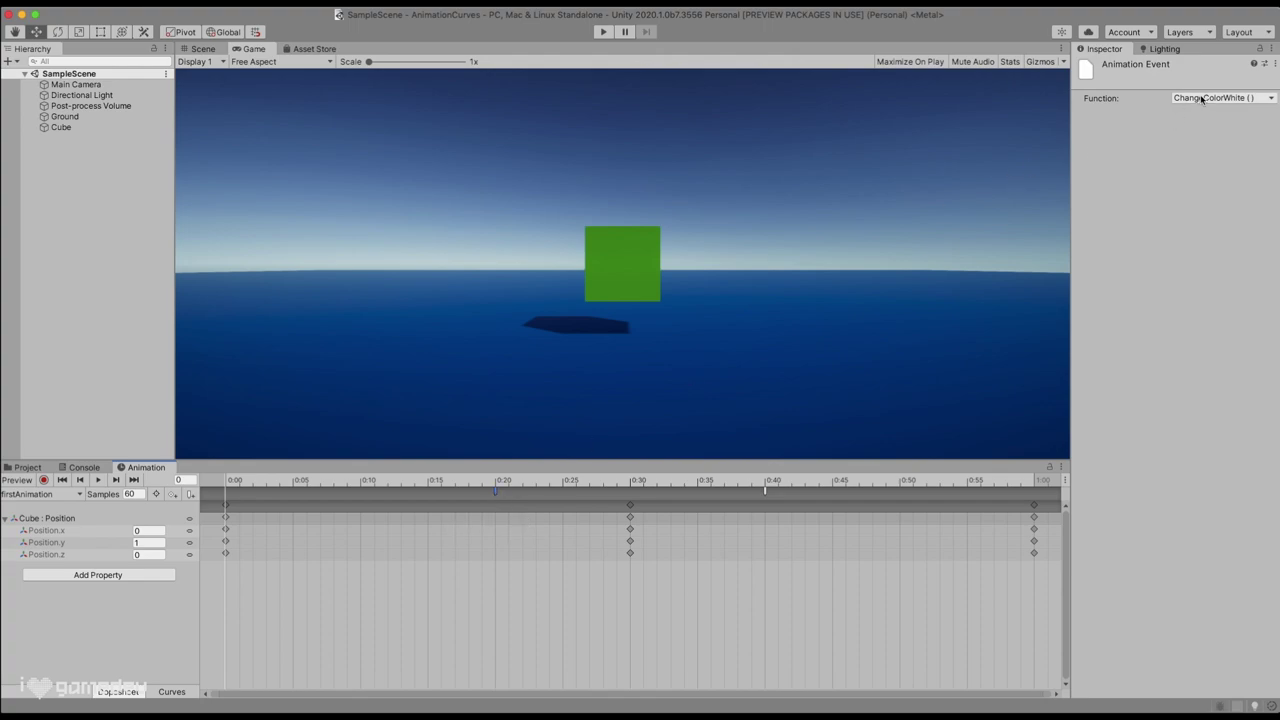
{"action": "left_click", "coordinate": [1251, 98]}
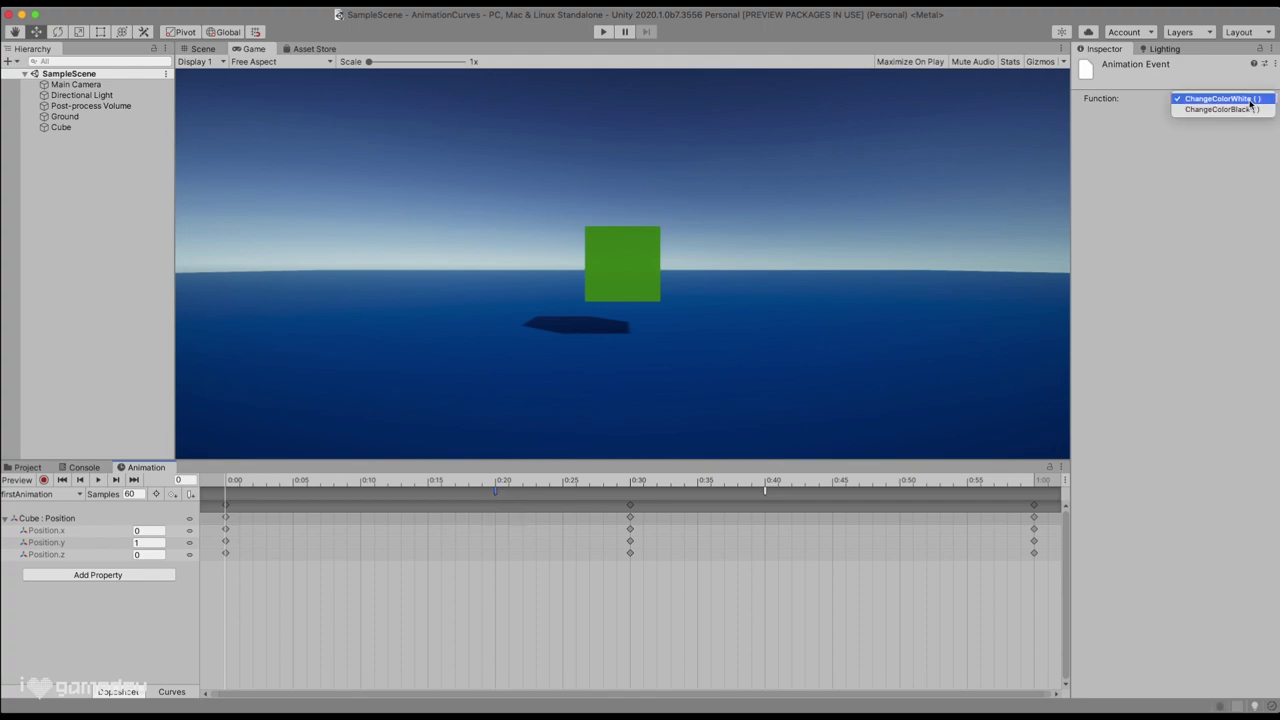
{"action": "left_click", "coordinate": [1245, 99]}
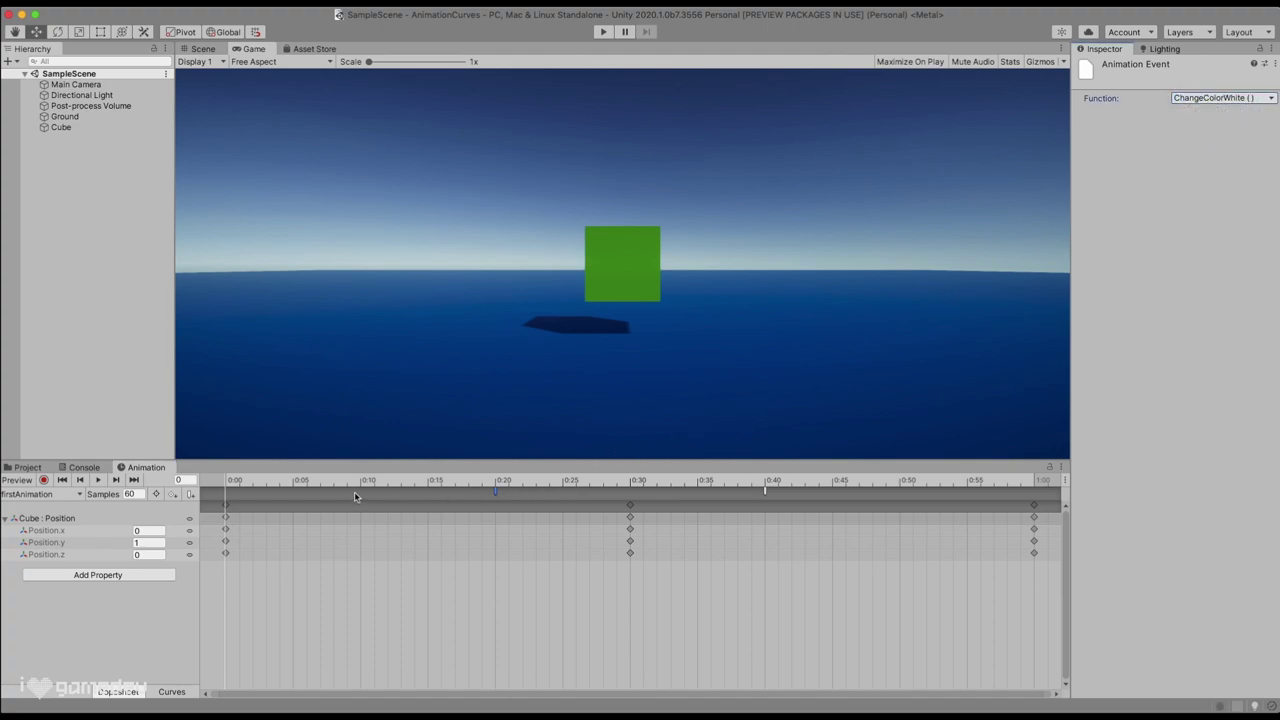
Open the firstAnimation clip from CubeAssets, set its 0:20 event function to testAnimationEvent, and enter Play mode
{"action": "left_click", "coordinate": [22, 467]}
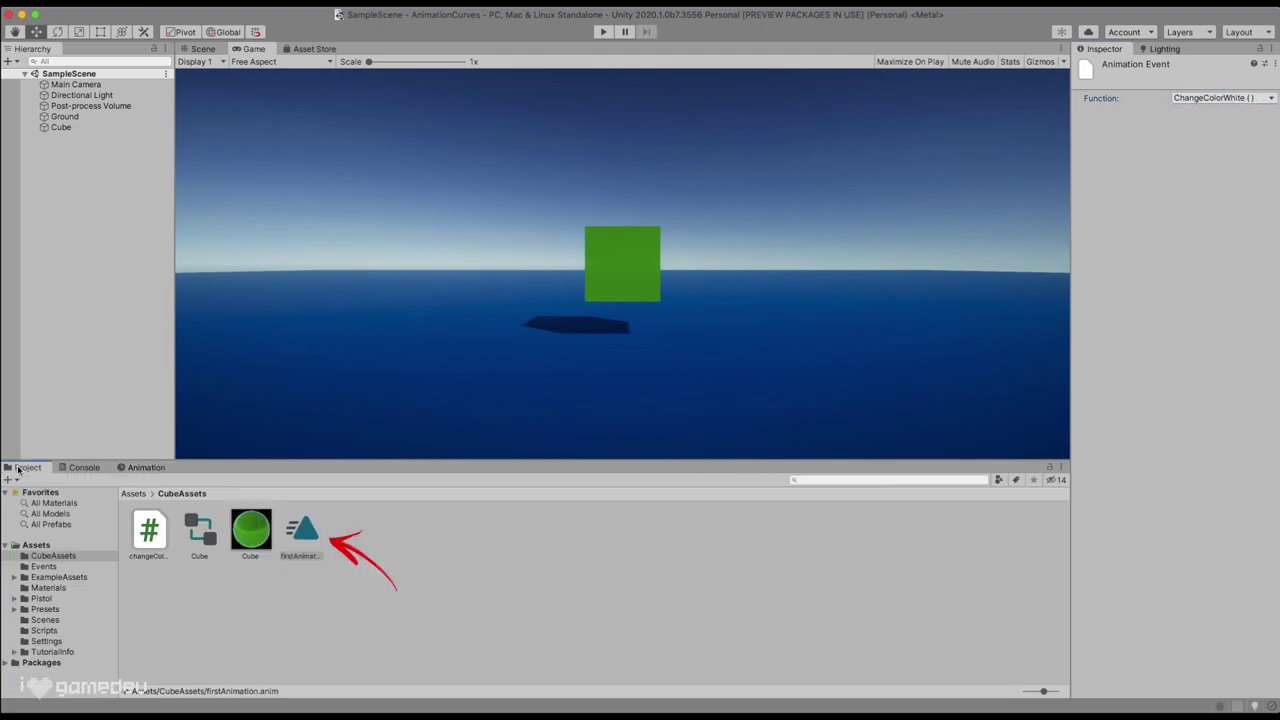
{"action": "double_click", "coordinate": [310, 535]}
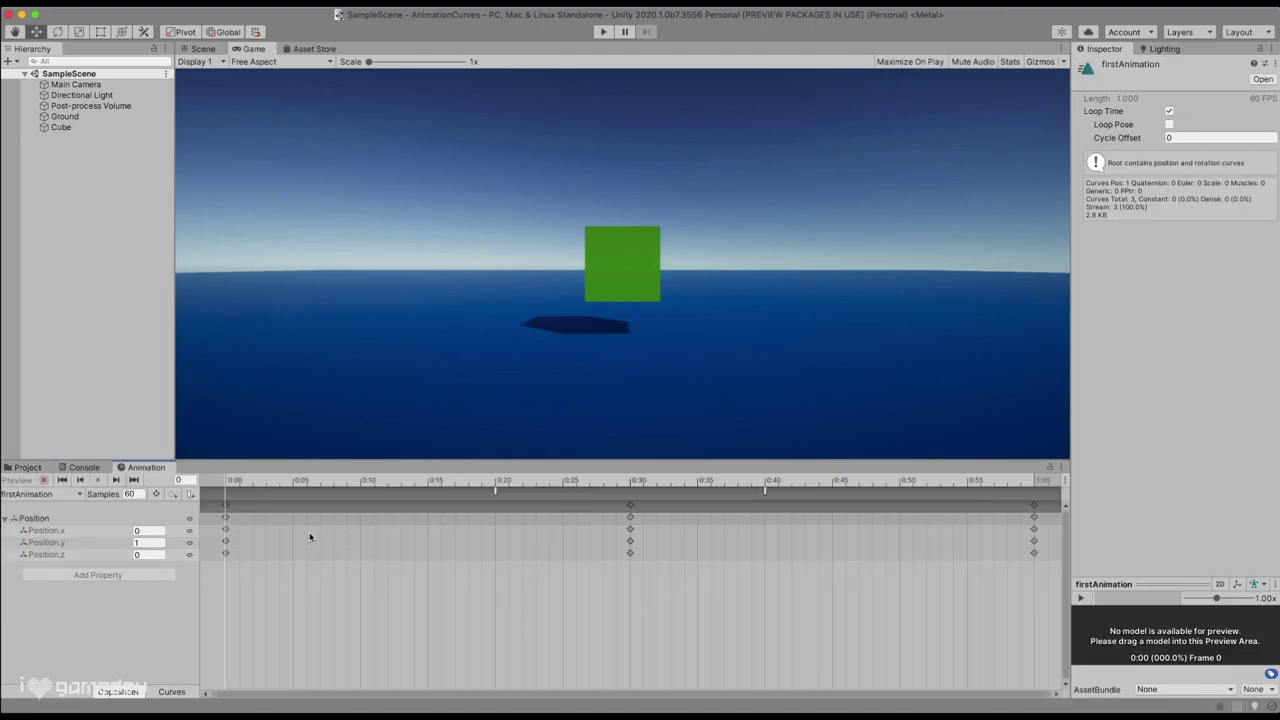
{"action": "left_click", "coordinate": [496, 496]}
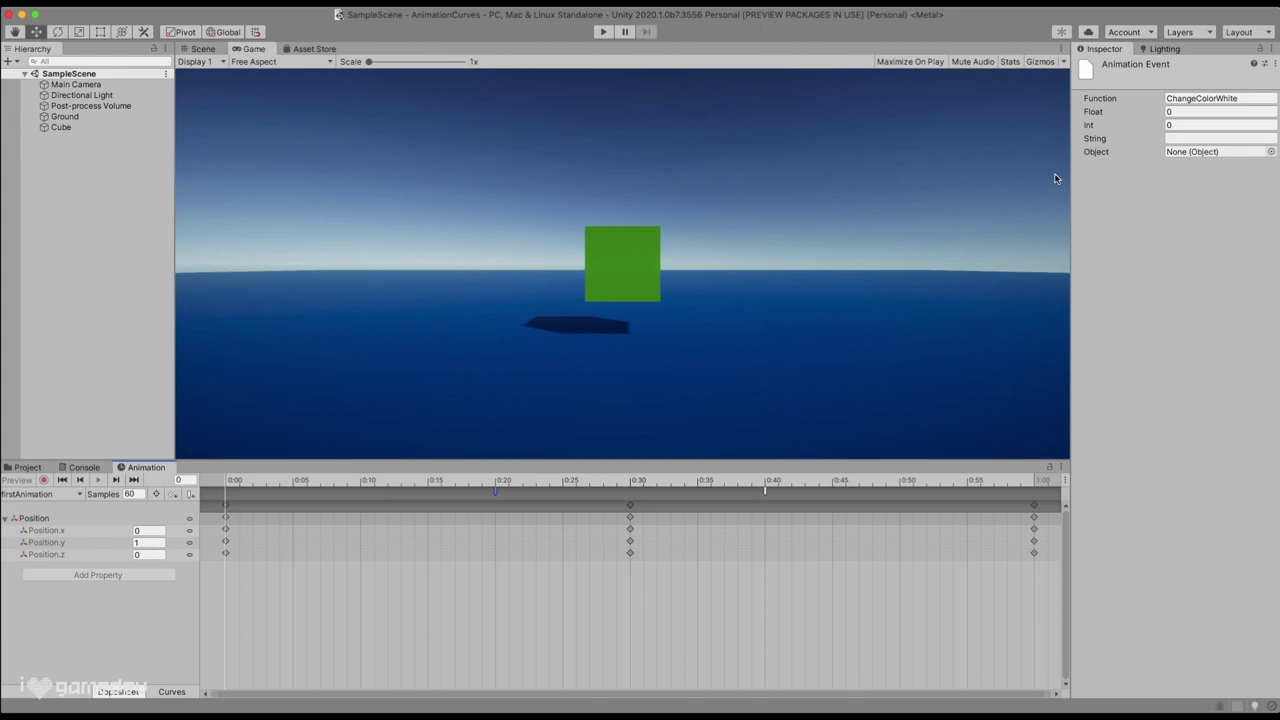
{"action": "left_click", "coordinate": [1205, 98]}
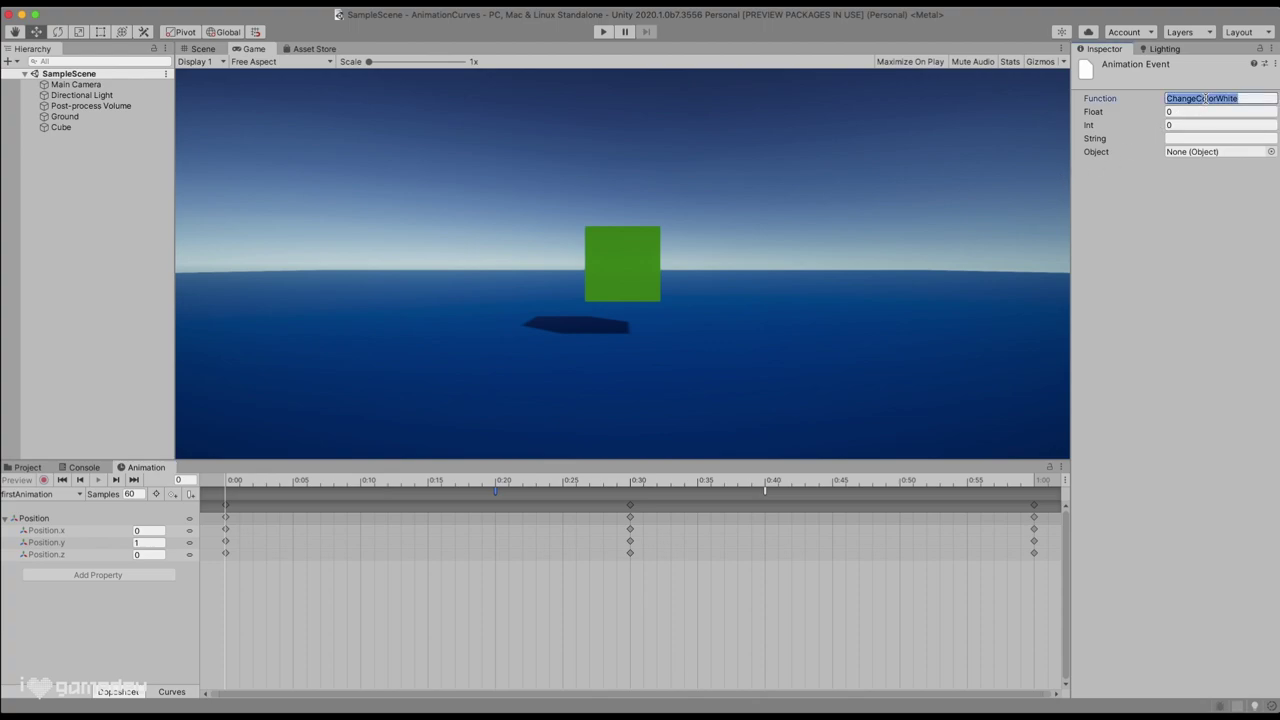
{"action": "type", "text": "testAnimationEvent"}
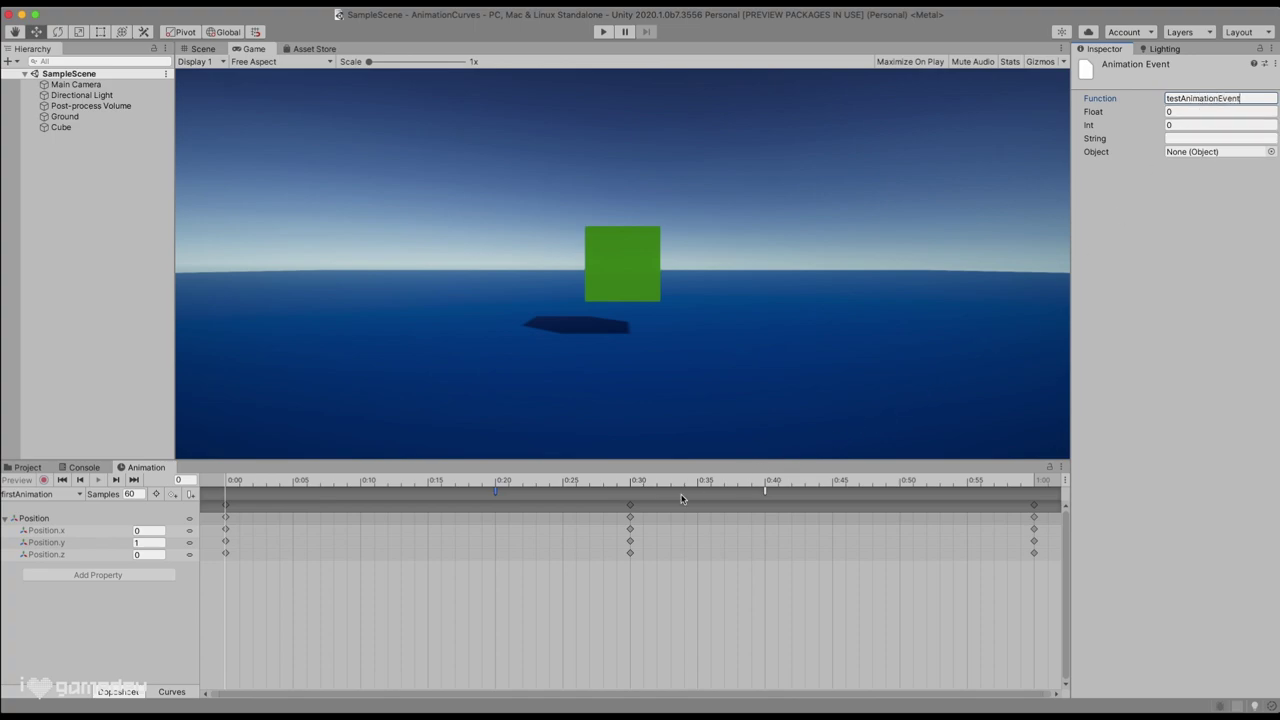
{"action": "left_click", "coordinate": [602, 32]}
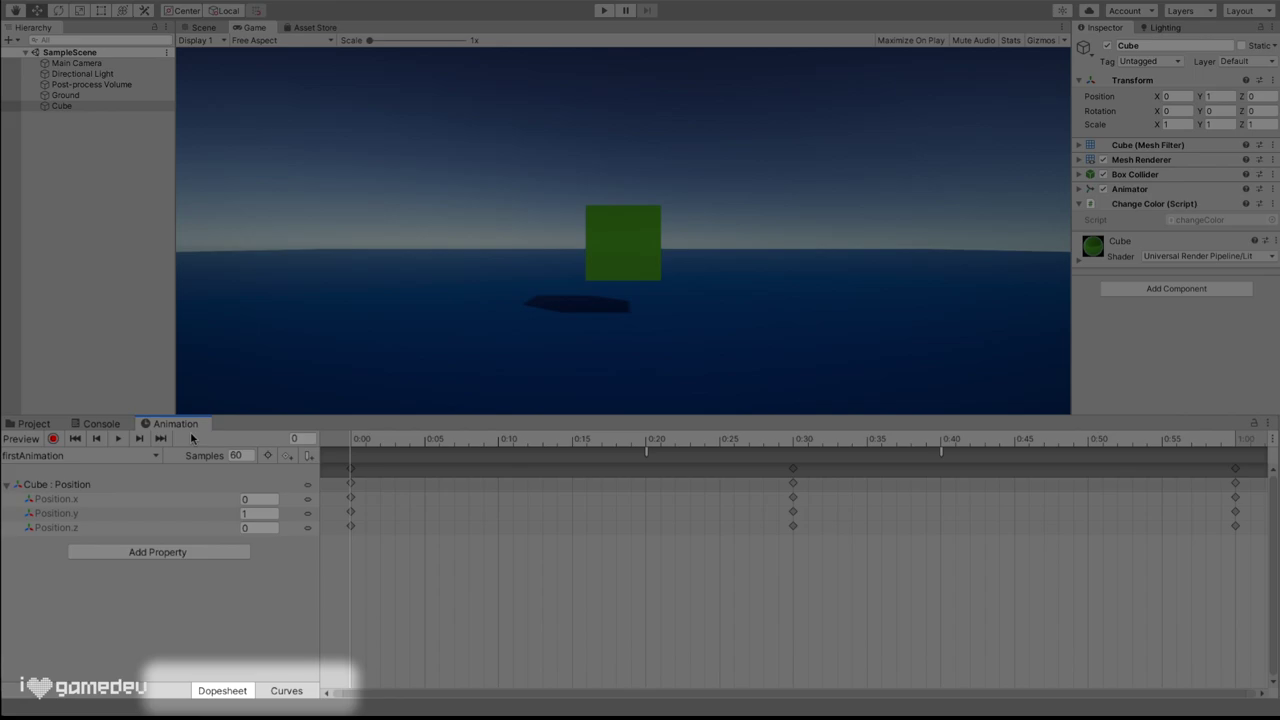
Show the clip's animation curves and scrub the playhead through the cube's motion
{"action": "left_click", "coordinate": [287, 691]}
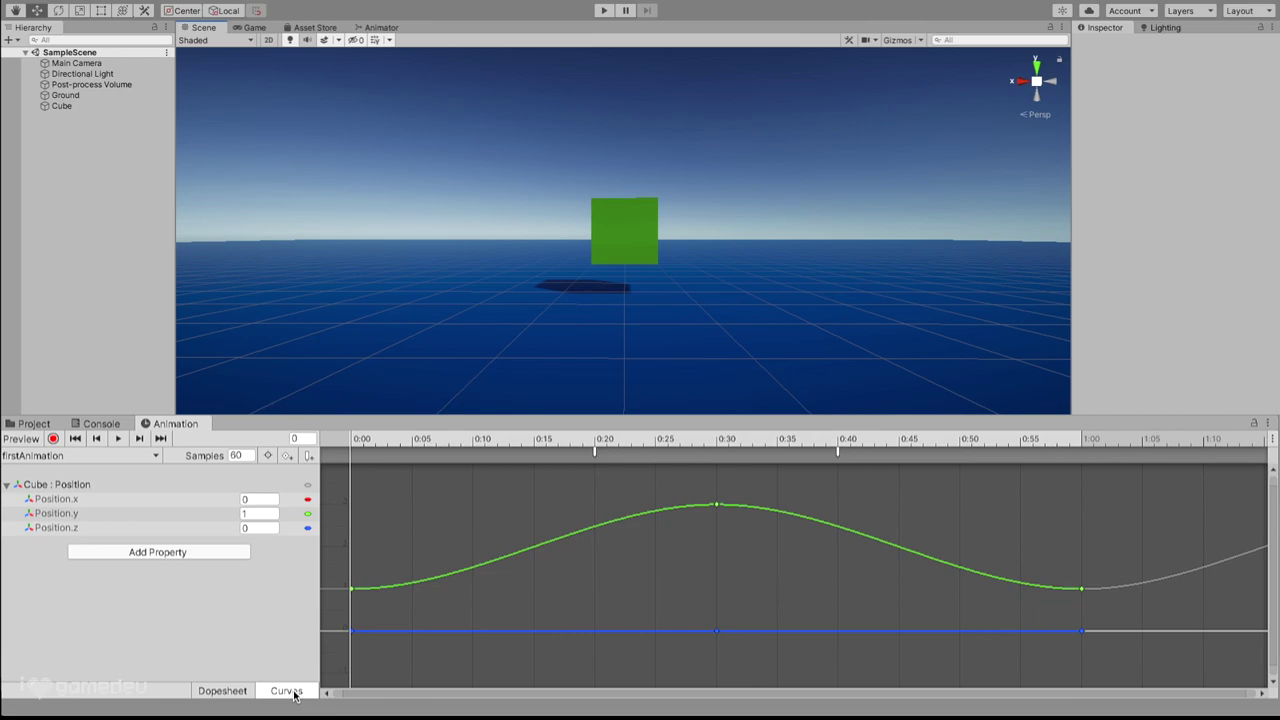
{"action": "left_click_drag", "start_coordinate": [372, 441], "coordinate": [977, 446]}
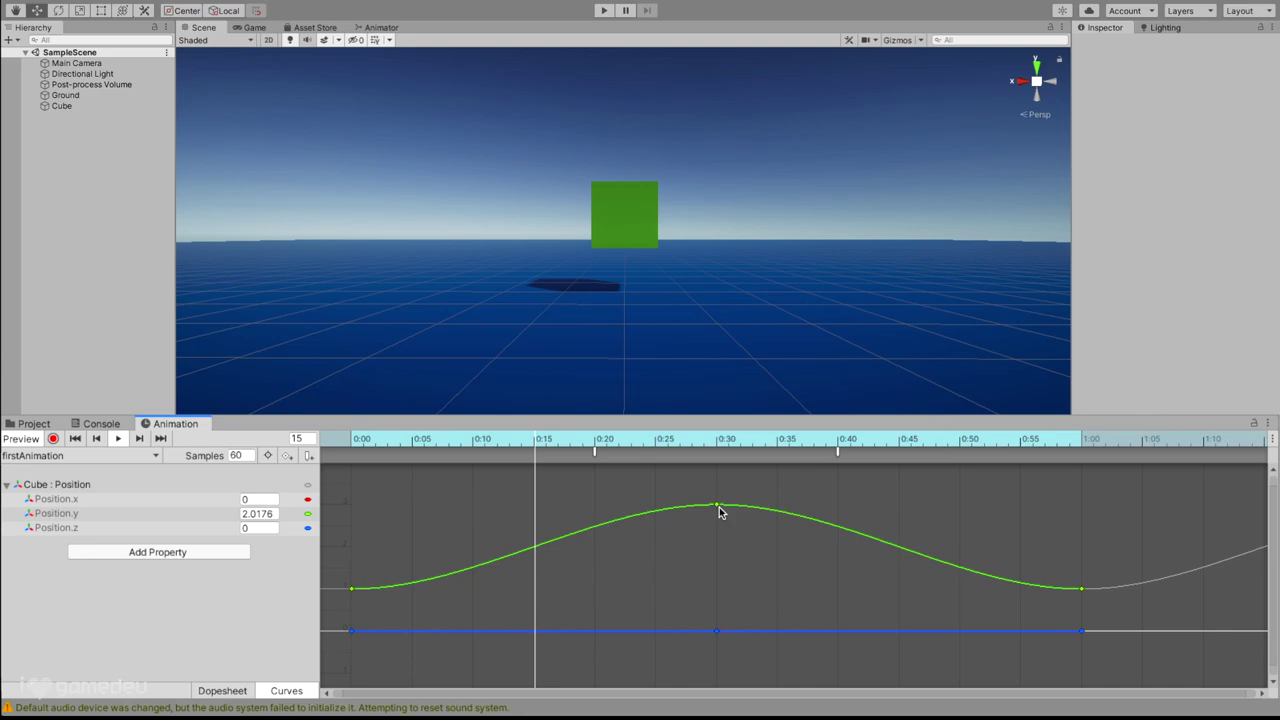
Adjust the height of the Position.y key at 0:30, replay the clip from the start, and reshape the key's tangent
{"action": "left_click_drag", "start_coordinate": [716, 505], "coordinate": [717, 414]}
{"action": "mouse_move", "coordinate": [597, 413]}
{"action": "left_mouse_down"}
{"action": "mouse_move", "coordinate": [600, 403]}
{"action": "mouse_move", "coordinate": [717, 443]}
{"action": "mouse_move", "coordinate": [719, 501]}
{"action": "left_mouse_up"}
{"action": "key", "text": "shift+comma"}
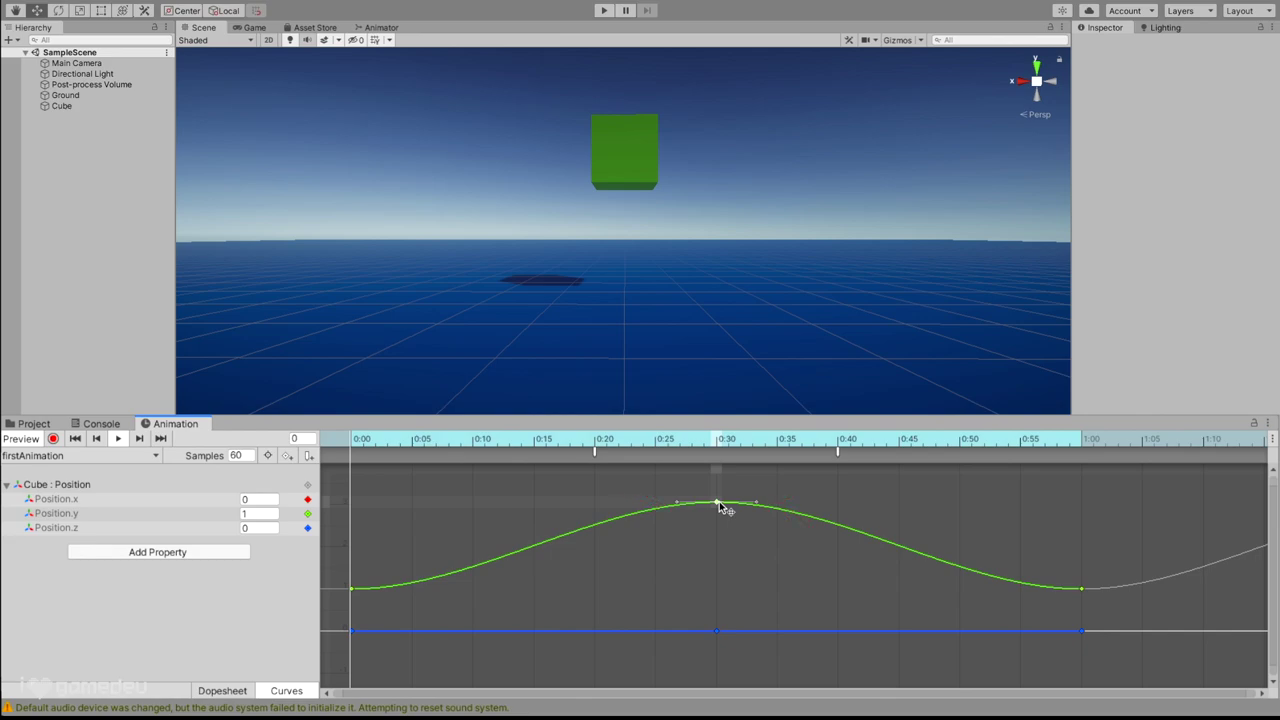
{"action": "key", "text": "space"}
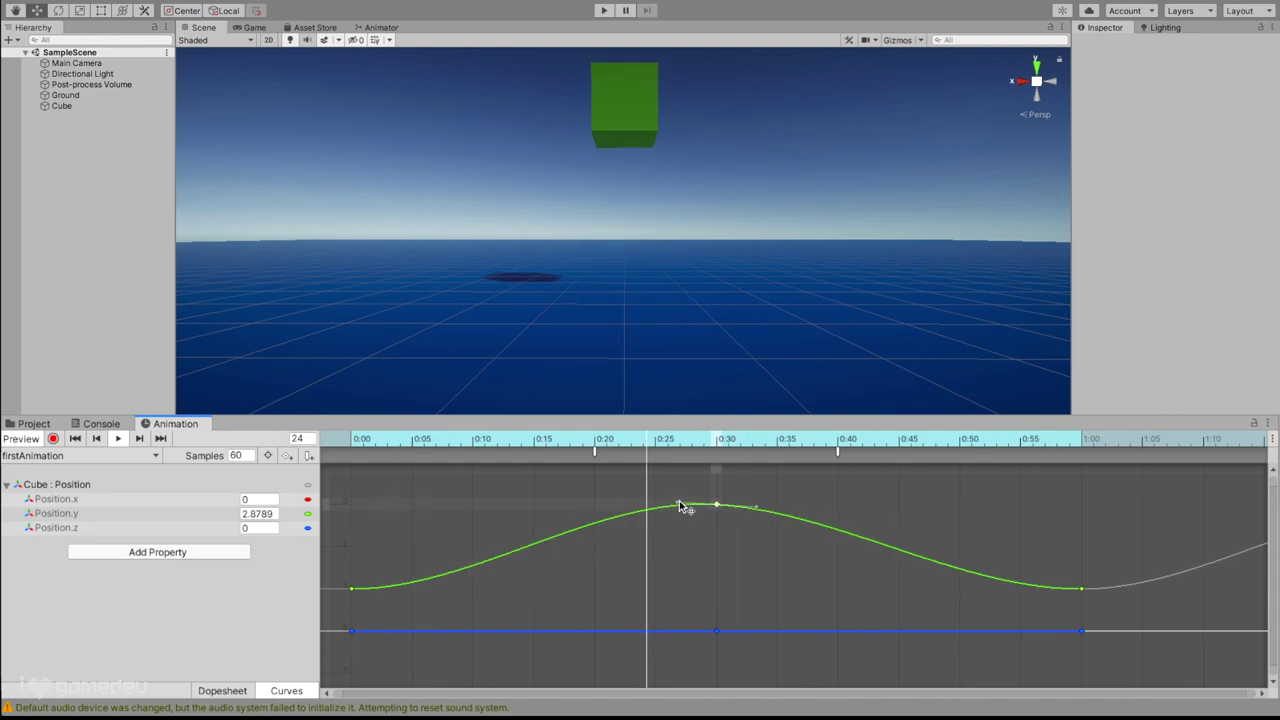
{"action": "left_click_drag", "start_coordinate": [679, 503], "coordinate": [714, 510]}
Apply the Clamped Auto tangent type to the peak key at 0:23 and raise the key slightly
{"action": "right_click", "coordinate": [714, 506]}
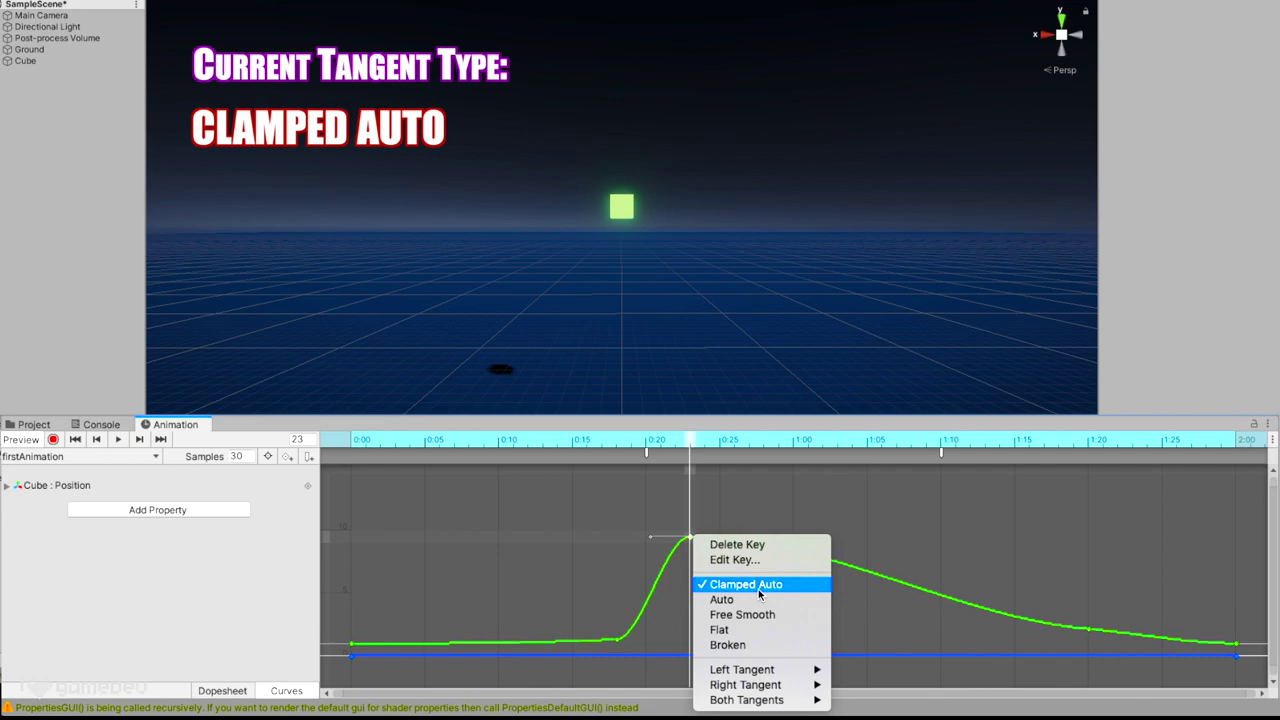
{"action": "left_click", "coordinate": [758, 590]}
{"action": "mouse_move", "coordinate": [691, 537]}
{"action": "left_mouse_down"}
{"action": "mouse_move", "coordinate": [688, 636]}
{"action": "mouse_move", "coordinate": [831, 617]}
{"action": "mouse_move", "coordinate": [851, 600]}
{"action": "mouse_move", "coordinate": [851, 531]}
{"action": "mouse_move", "coordinate": [1003, 530]}
{"action": "mouse_move", "coordinate": [693, 533]}
{"action": "left_mouse_up"}
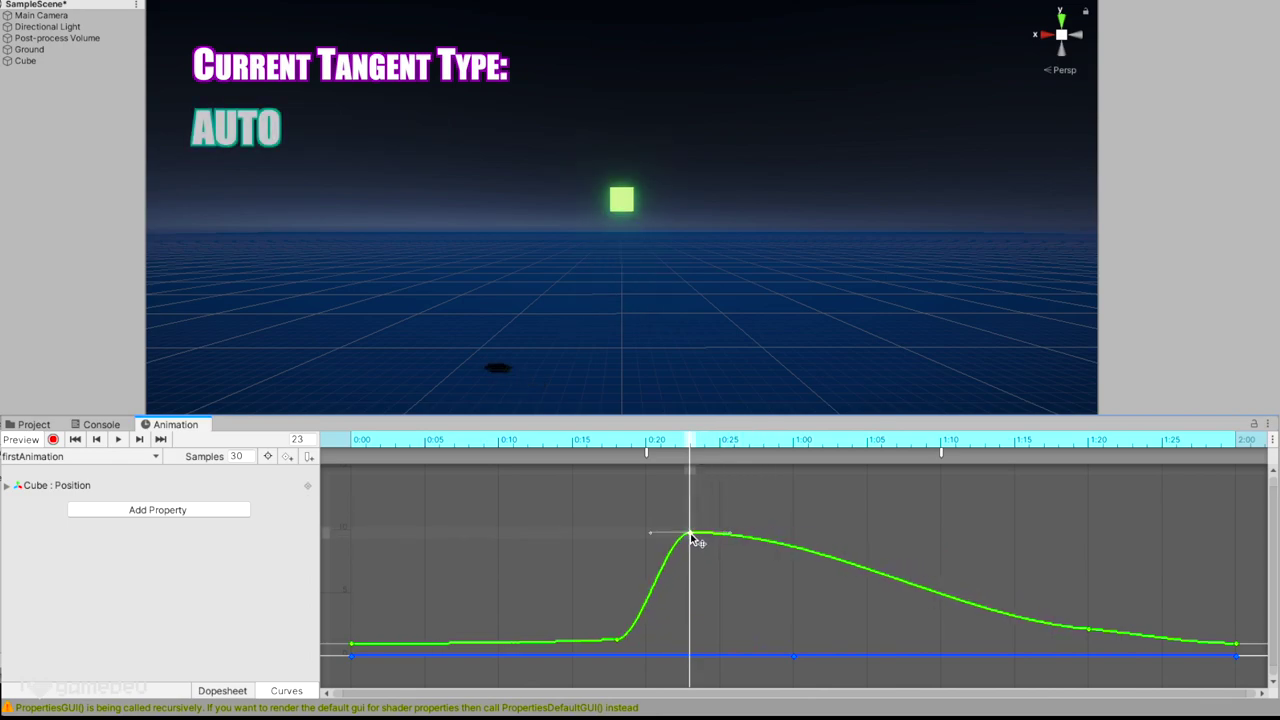
Change the 0:23 key to Auto tangents, raise it, and scrub past the peak to check the curve
{"action": "right_click", "coordinate": [693, 538]}
{"action": "left_click", "coordinate": [727, 597]}
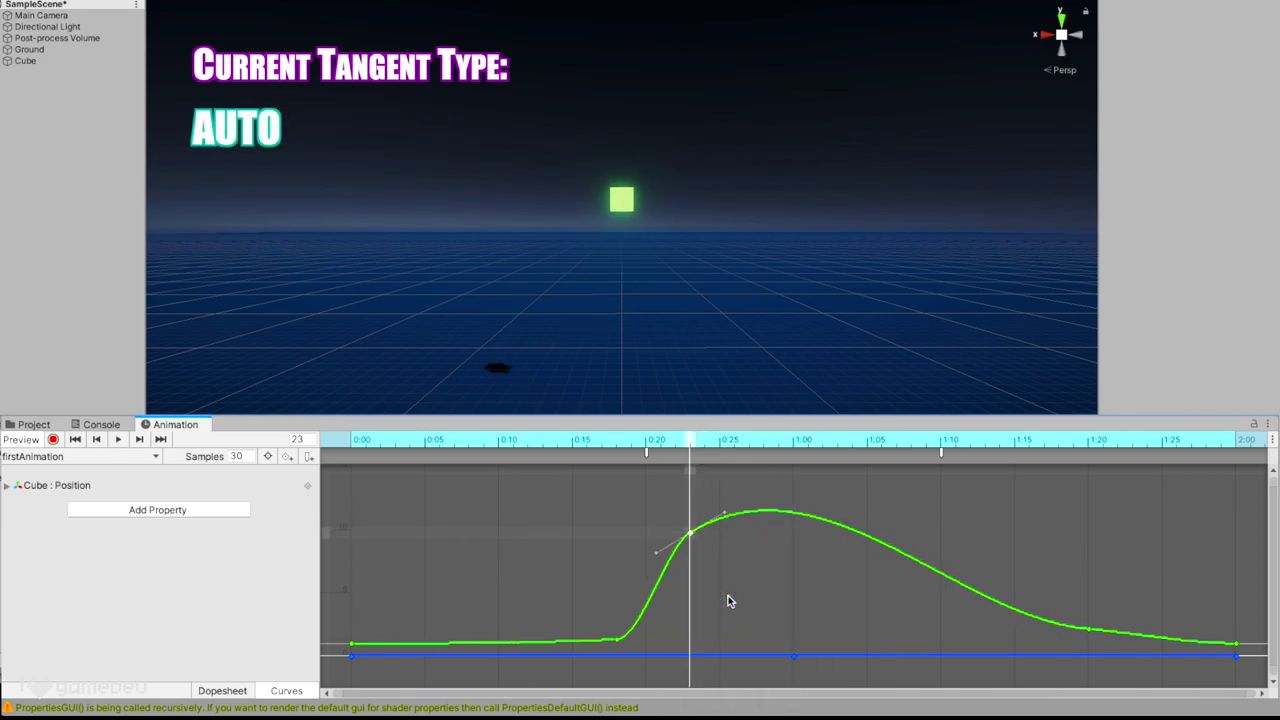
{"action": "mouse_move", "coordinate": [691, 534]}
{"action": "left_mouse_down"}
{"action": "mouse_move", "coordinate": [939, 553]}
{"action": "mouse_move", "coordinate": [1042, 578]}
{"action": "mouse_move", "coordinate": [1046, 549]}
{"action": "mouse_move", "coordinate": [1043, 521]}
{"action": "mouse_move", "coordinate": [1041, 547]}
{"action": "mouse_move", "coordinate": [695, 518]}
{"action": "left_mouse_up"}
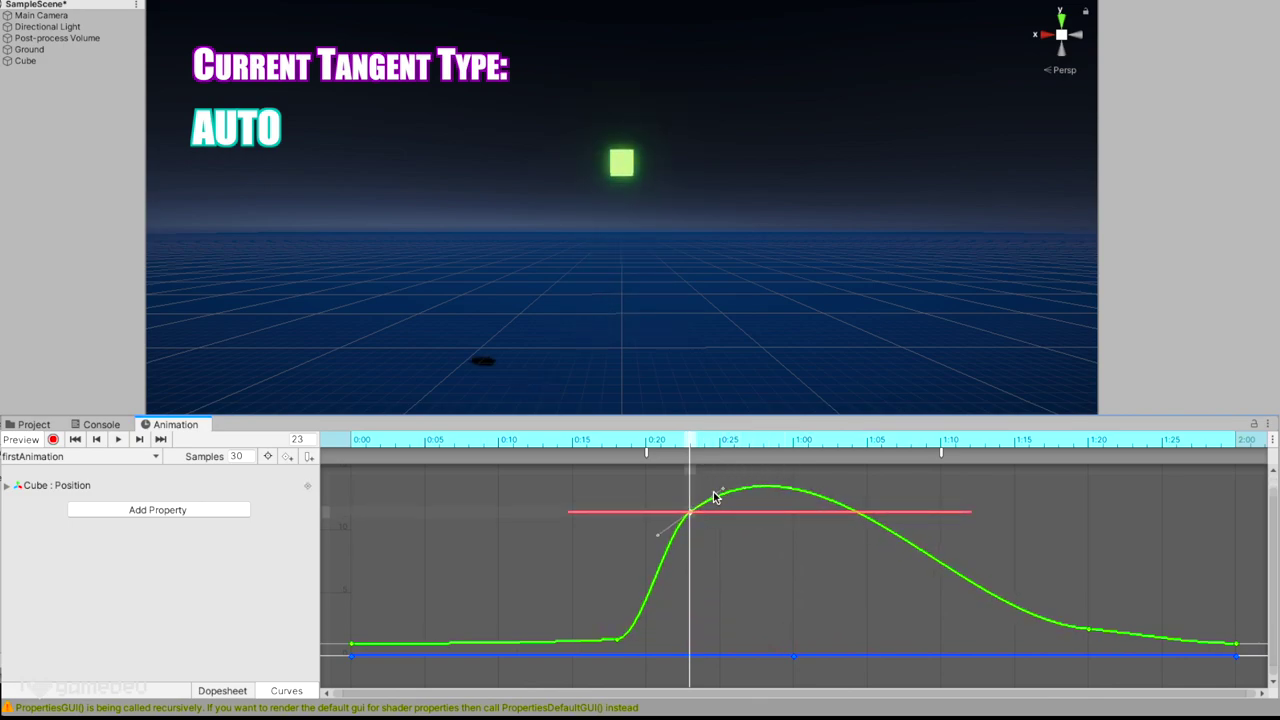
{"action": "left_click_drag", "start_coordinate": [692, 442], "coordinate": [813, 445]}
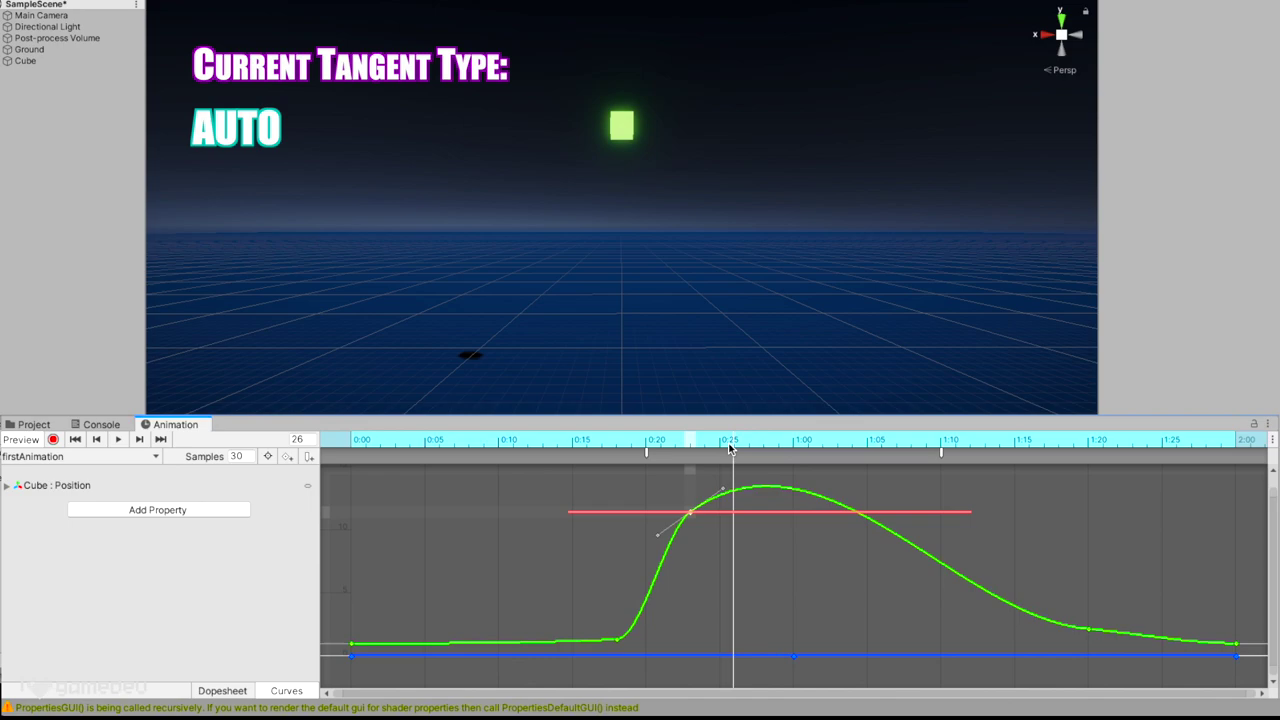
{"action": "left_click_drag", "start_coordinate": [730, 449], "coordinate": [687, 453]}
Set the 0:23 key to Free Smooth, tilt its tangent handles down and up, and scrub to 1:00 to preview the curve
{"action": "right_click", "coordinate": [691, 513]}
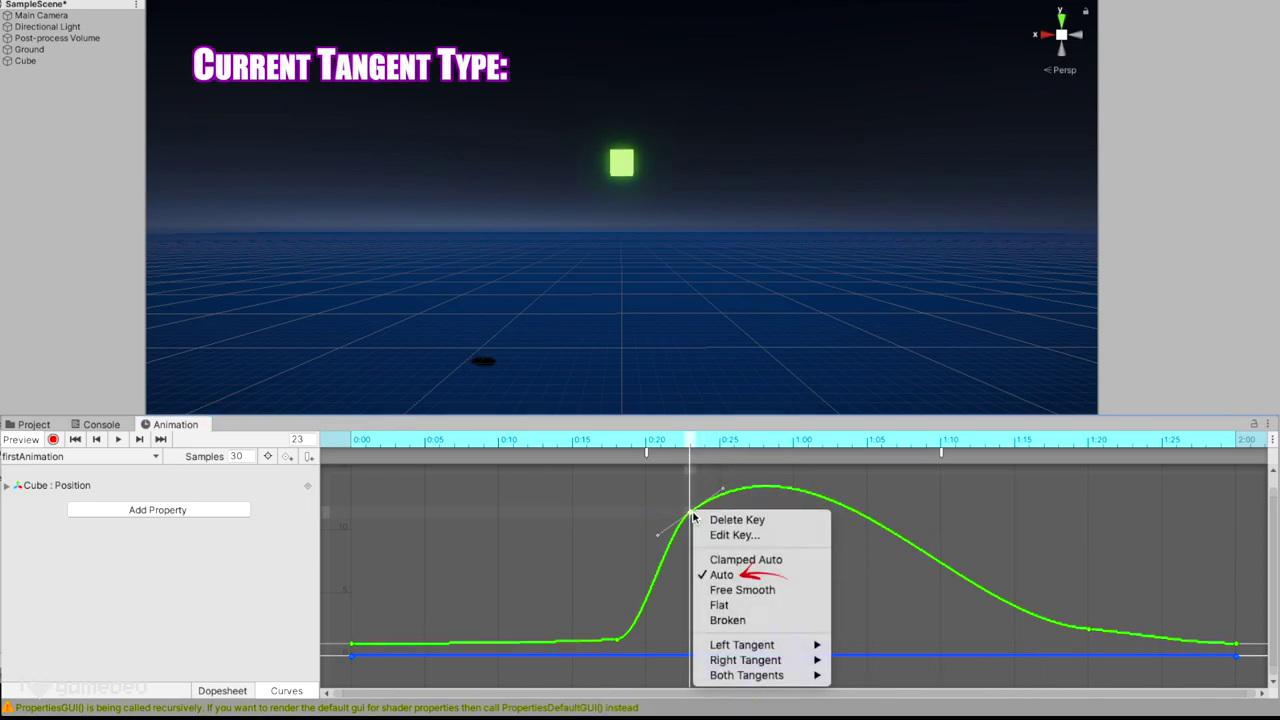
{"action": "left_click", "coordinate": [742, 589]}
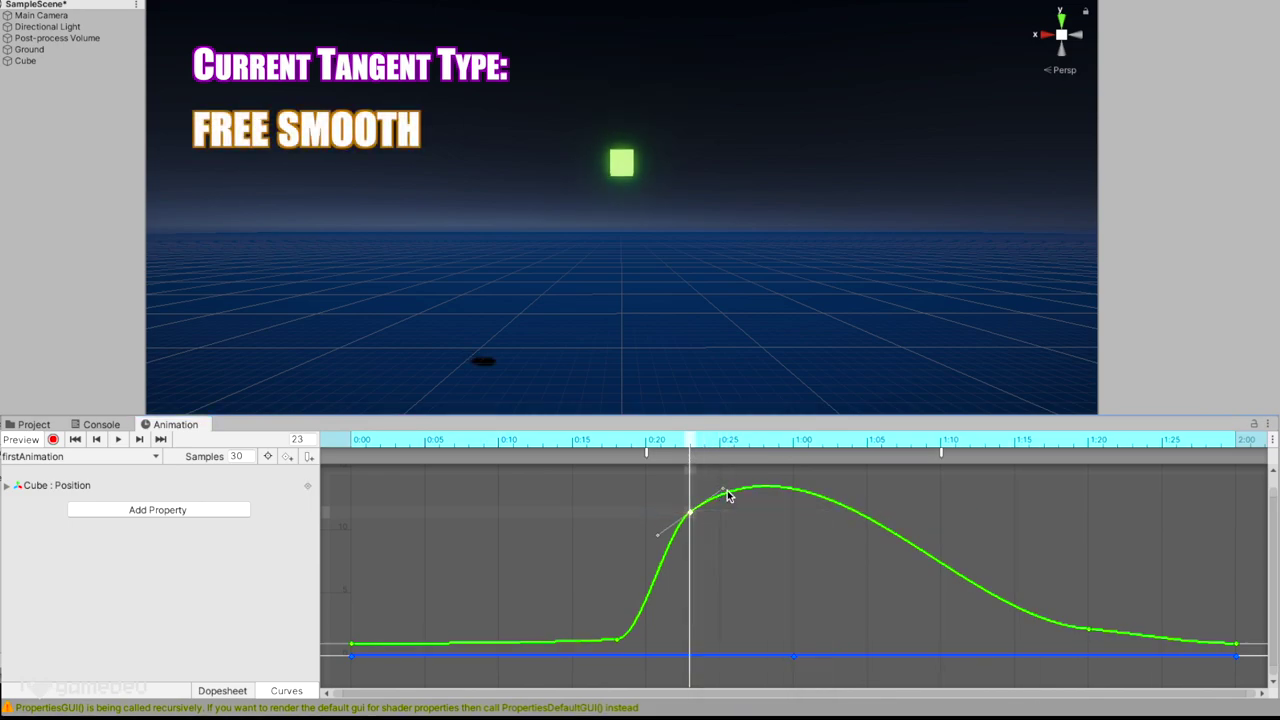
{"action": "left_click_drag", "start_coordinate": [718, 549], "coordinate": [694, 524]}
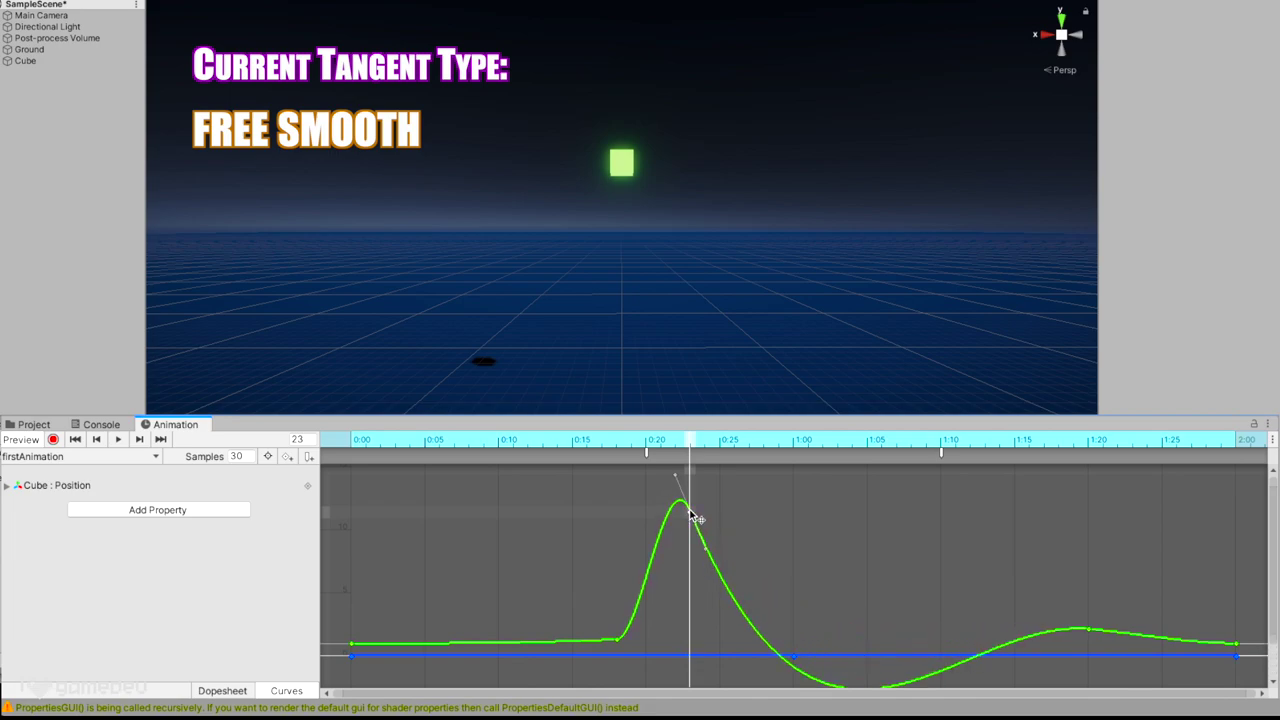
{"action": "right_click", "coordinate": [690, 513]}
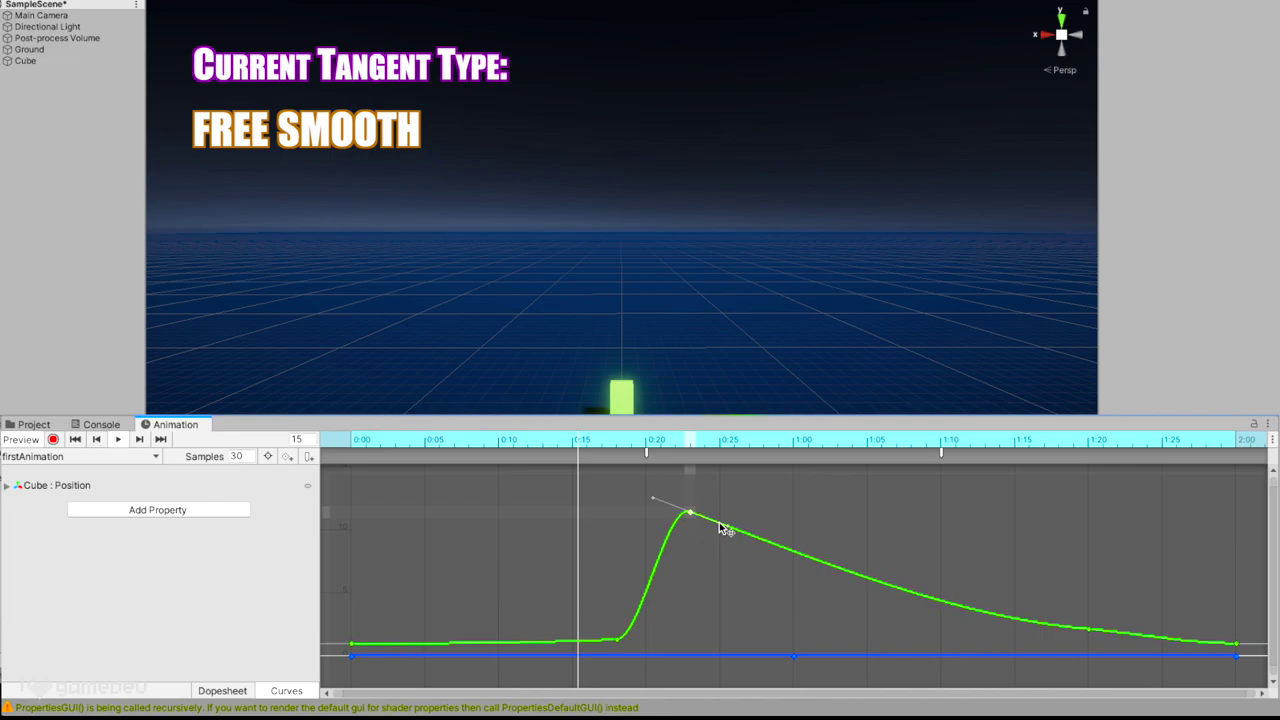
{"action": "left_click_drag", "start_coordinate": [723, 528], "coordinate": [723, 481]}
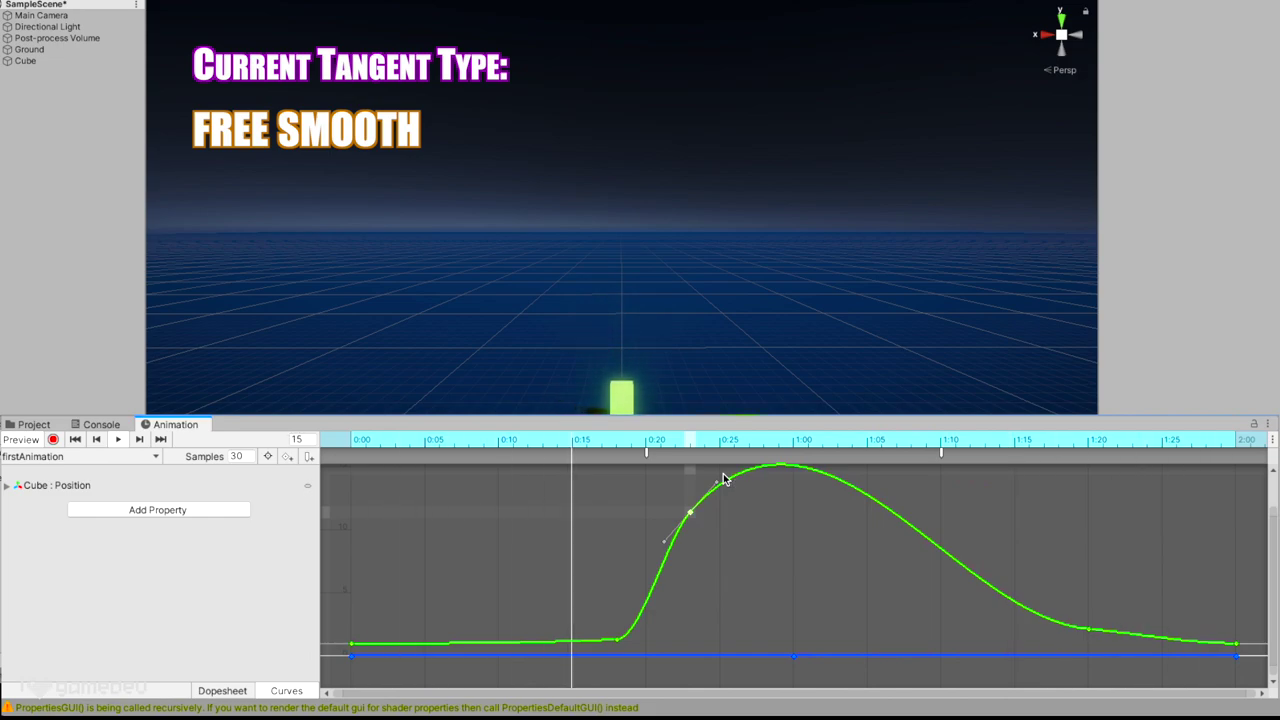
{"action": "left_click_drag", "start_coordinate": [689, 440], "coordinate": [790, 447]}
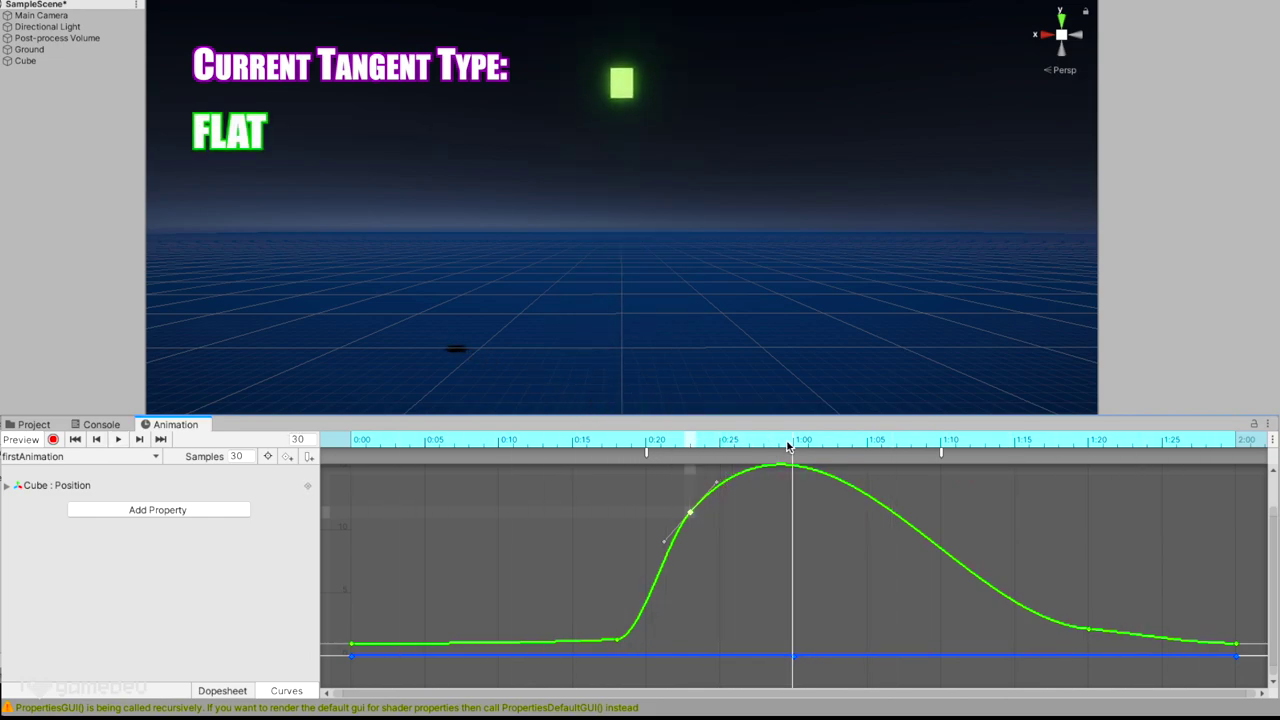
Switch the 0:23 key's tangents to Flat and on to Broken, and tilt only the right handle slightly upward
{"action": "right_click", "coordinate": [689, 513]}
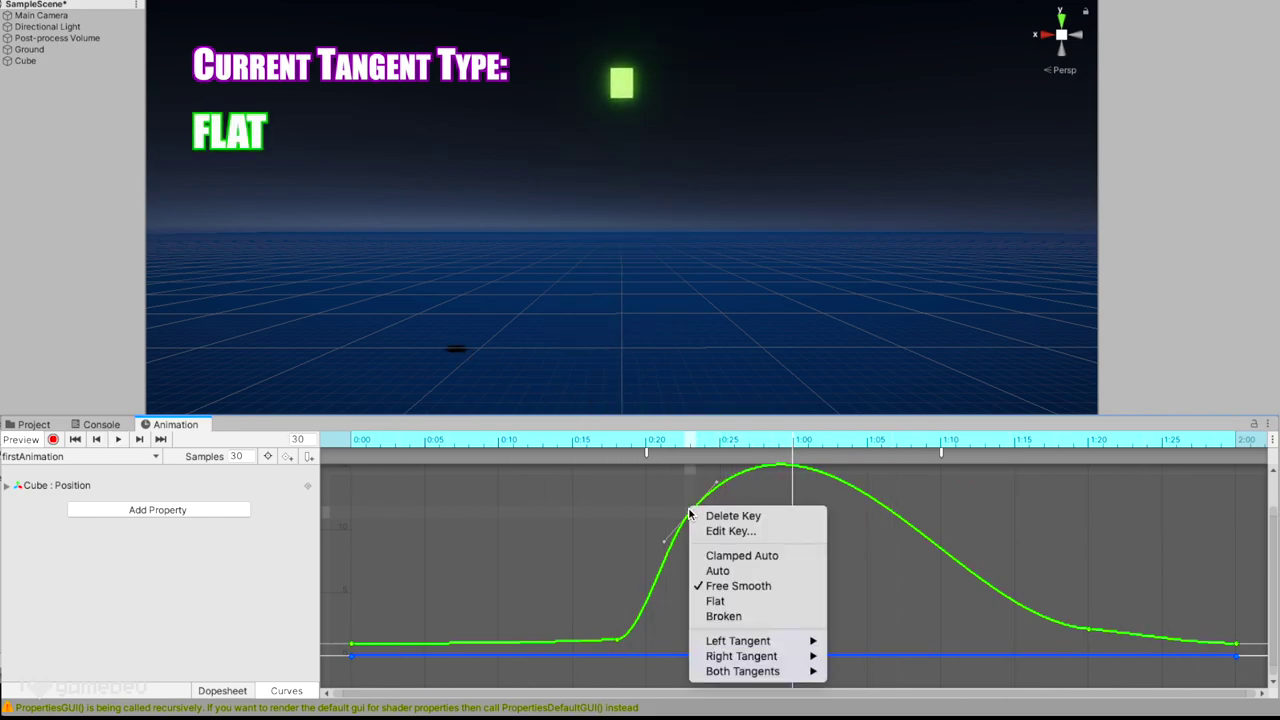
{"action": "left_click", "coordinate": [734, 601]}
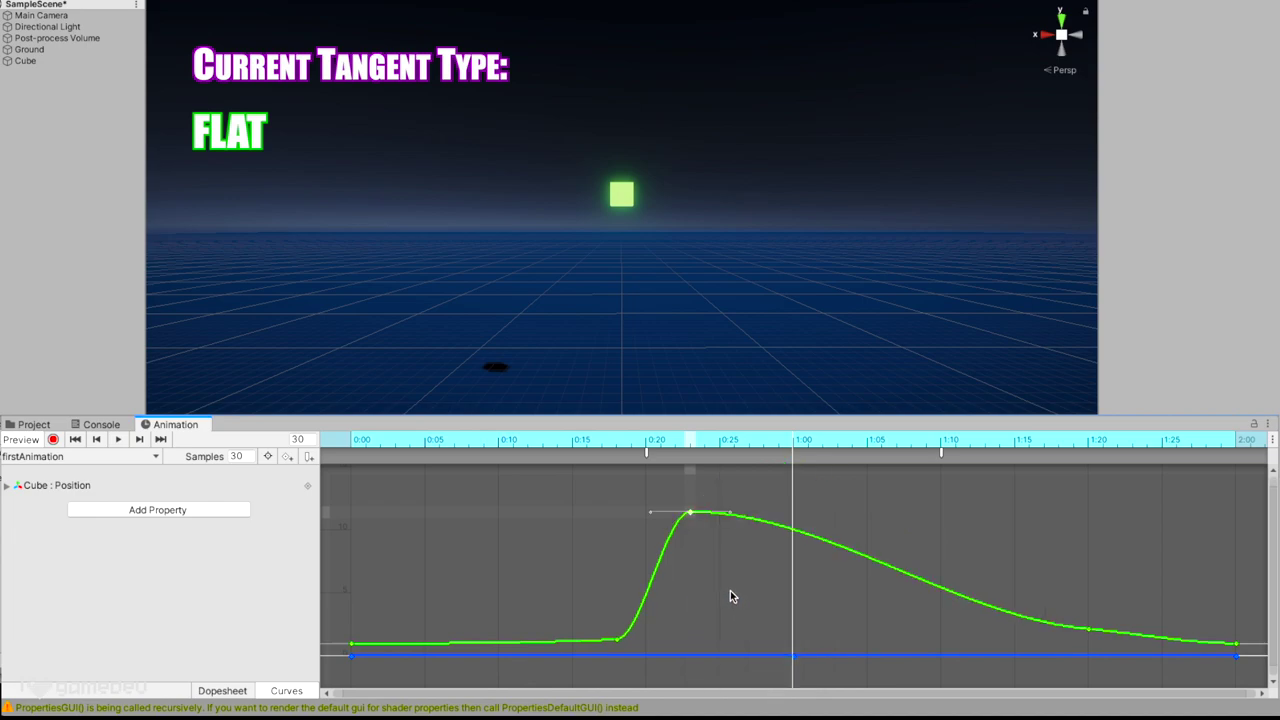
{"action": "right_click", "coordinate": [689, 513]}
{"action": "left_click", "coordinate": [740, 620]}
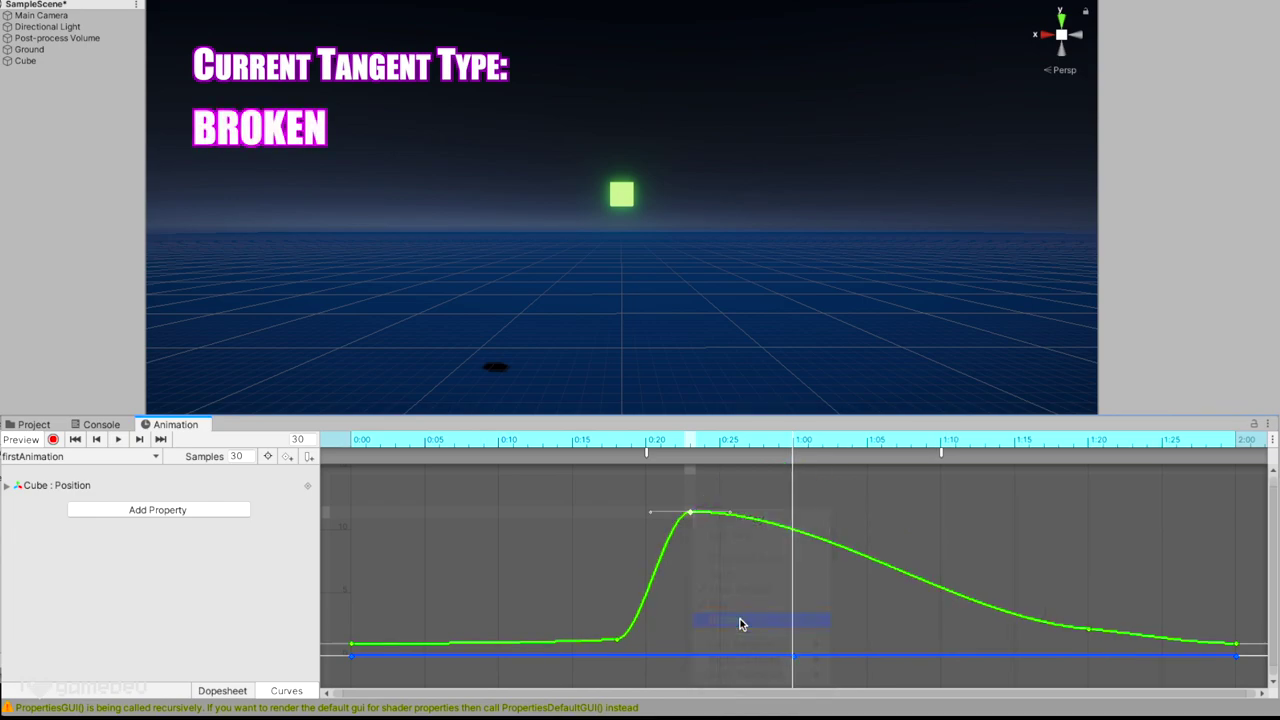
{"action": "left_click_drag", "start_coordinate": [730, 513], "coordinate": [766, 503]}
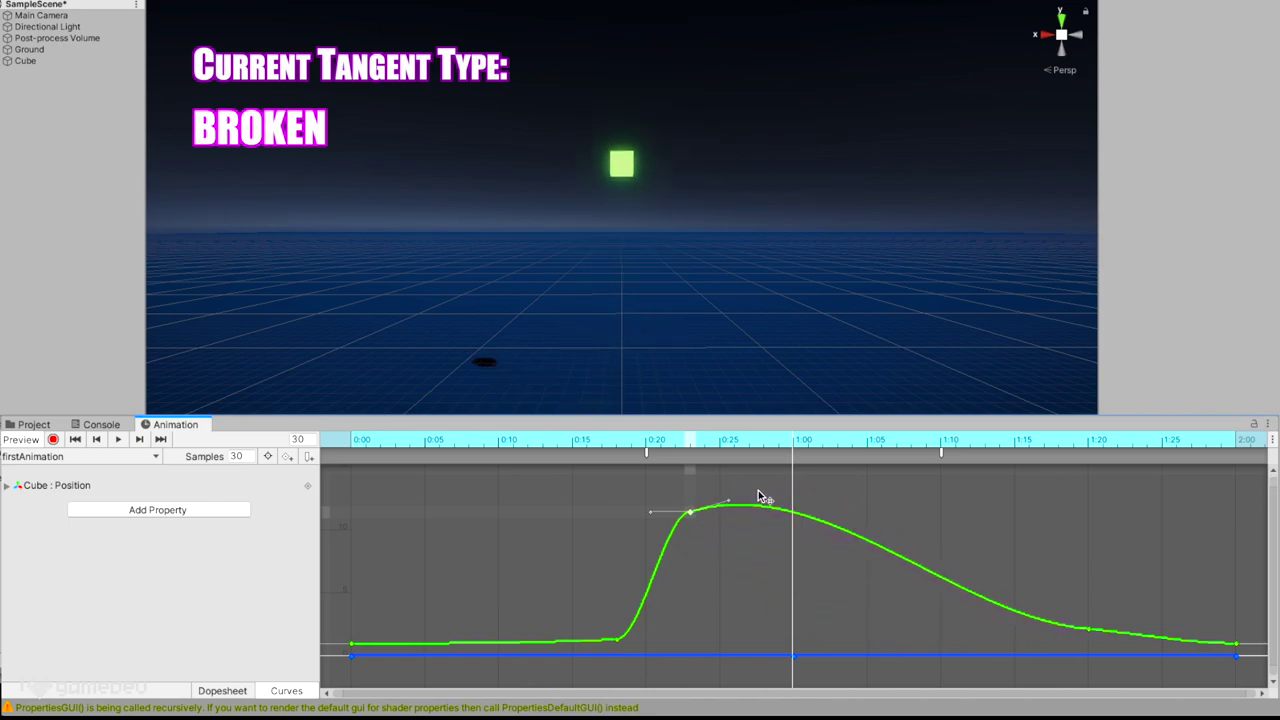
Set the right tangent of the 0:23 key to Free and angle its handle steeply upward
{"action": "right_click", "coordinate": [689, 513]}
{"action": "mouse_move", "coordinate": [770, 660]}
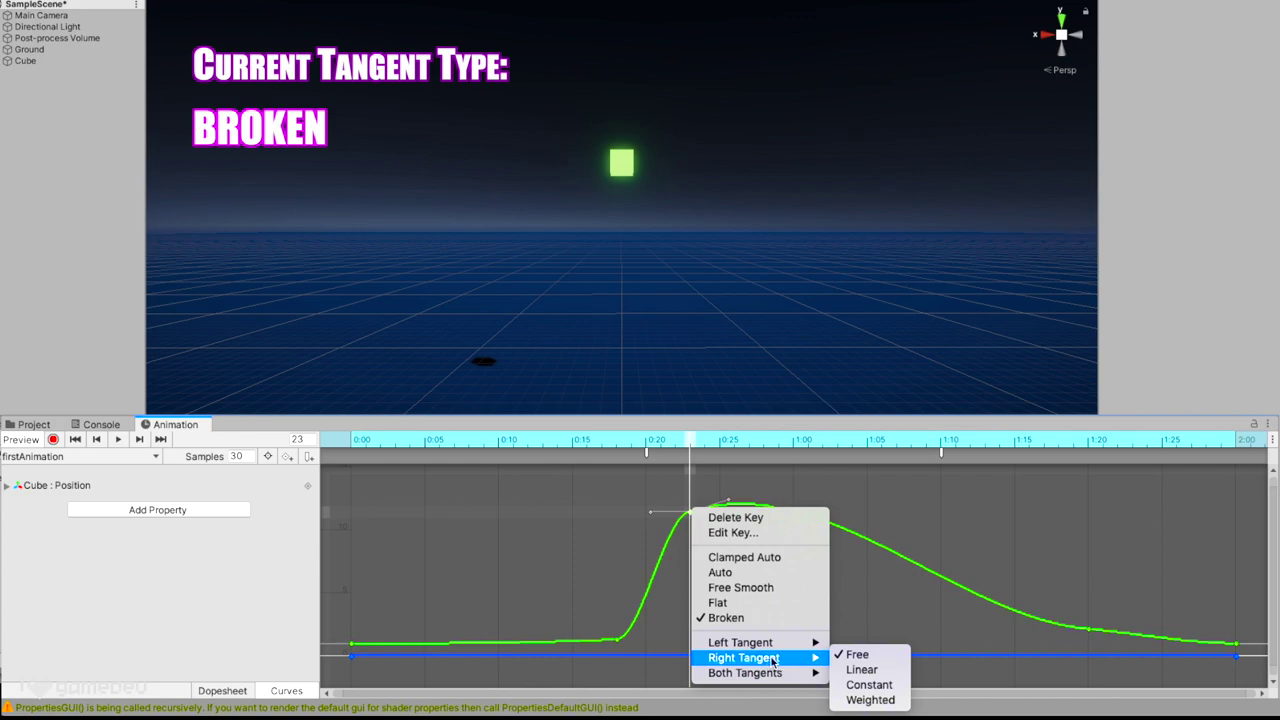
{"action": "left_click", "coordinate": [857, 655]}
{"action": "left_click_drag", "start_coordinate": [730, 525], "coordinate": [738, 475]}
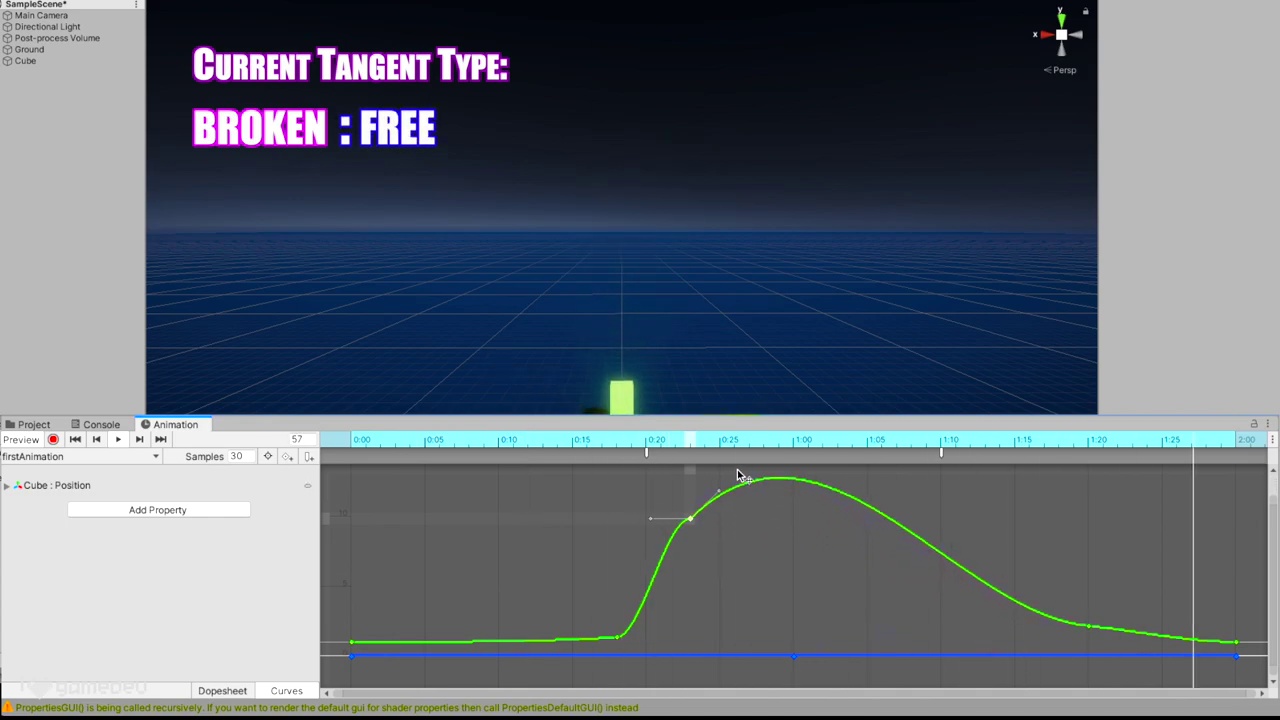
Try the Linear and Constant types on the right tangent of the 0:23 key
{"action": "right_click", "coordinate": [703, 515]}
{"action": "mouse_move", "coordinate": [751, 663]}
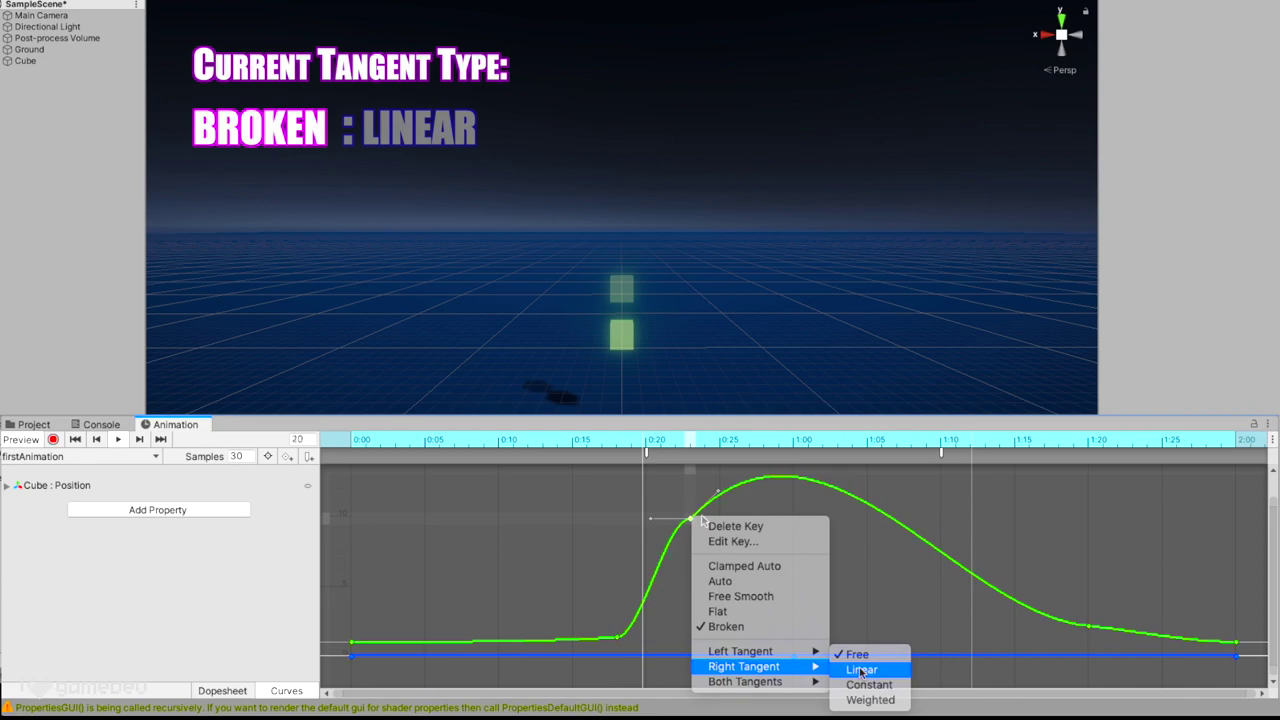
{"action": "left_click", "coordinate": [862, 664]}
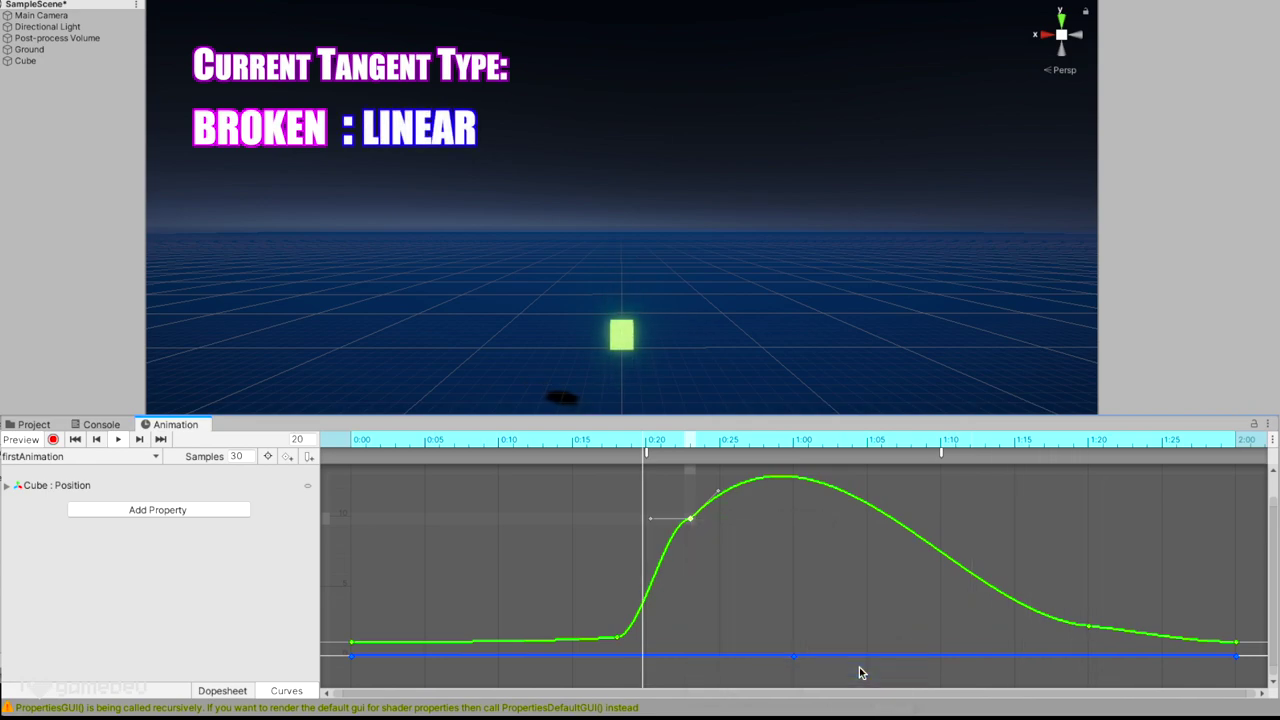
{"action": "right_click", "coordinate": [694, 521]}
{"action": "mouse_move", "coordinate": [749, 669]}
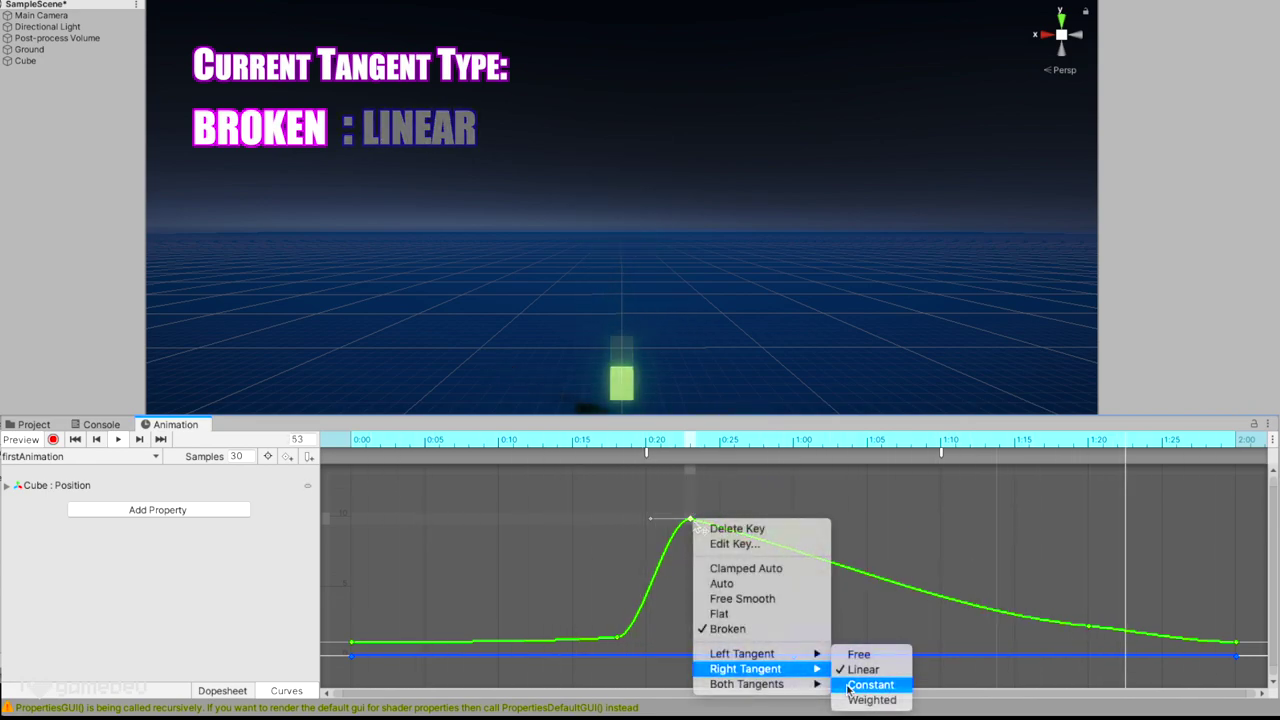
{"action": "left_click", "coordinate": [866, 686]}
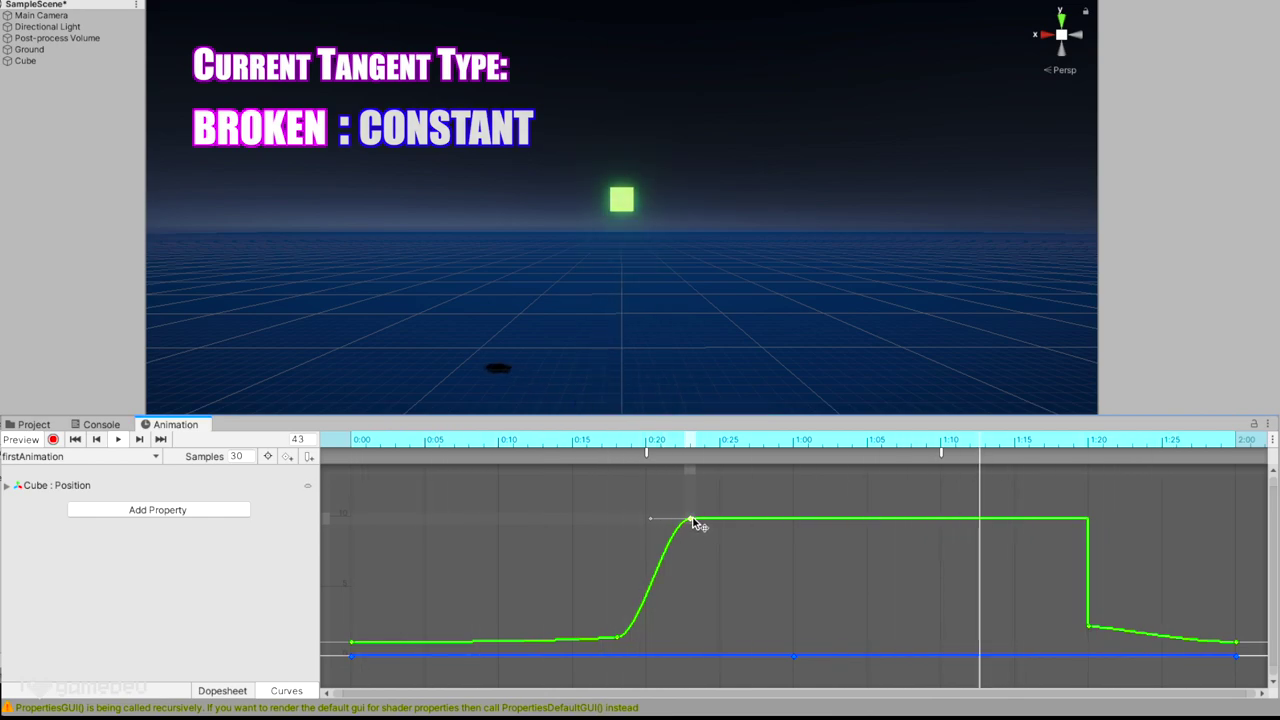
Make the right tangent of the 0:23 key Weighted and stretch its handle far outward and up
{"action": "right_click", "coordinate": [695, 521]}
{"action": "mouse_move", "coordinate": [760, 665]}
{"action": "left_click", "coordinate": [868, 700]}
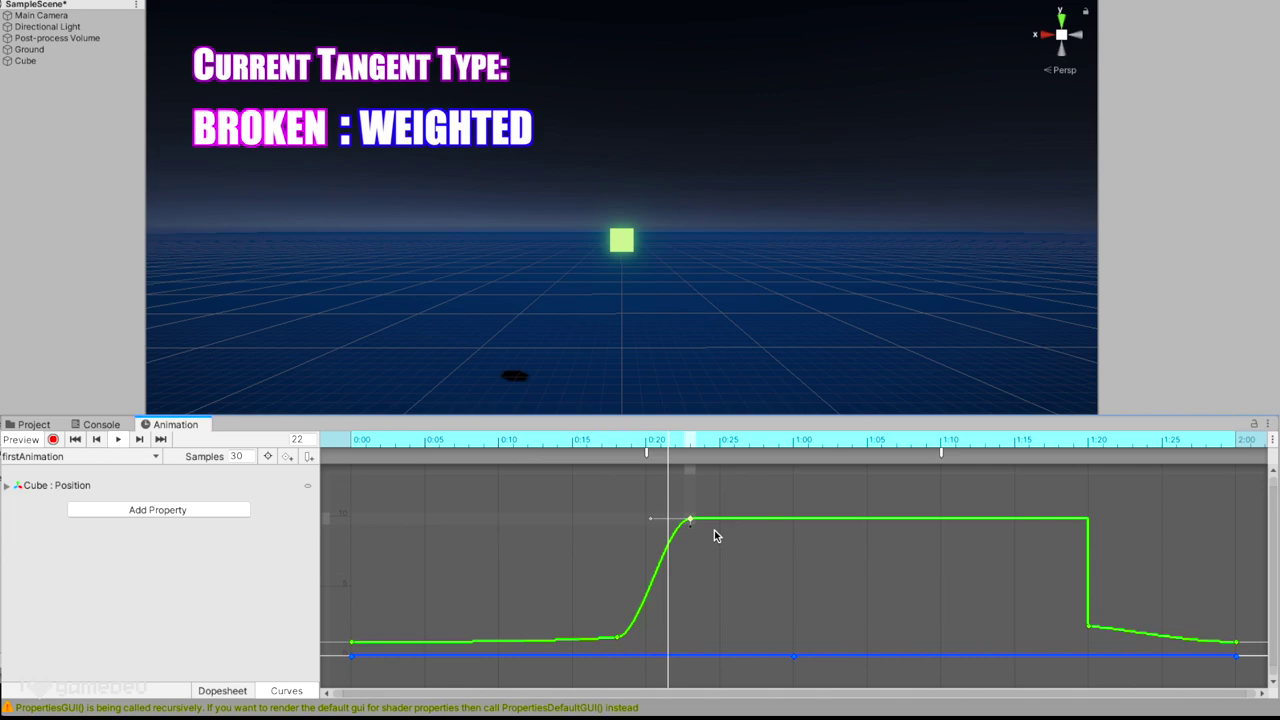
{"action": "left_click_drag", "start_coordinate": [730, 543], "coordinate": [1171, 357]}
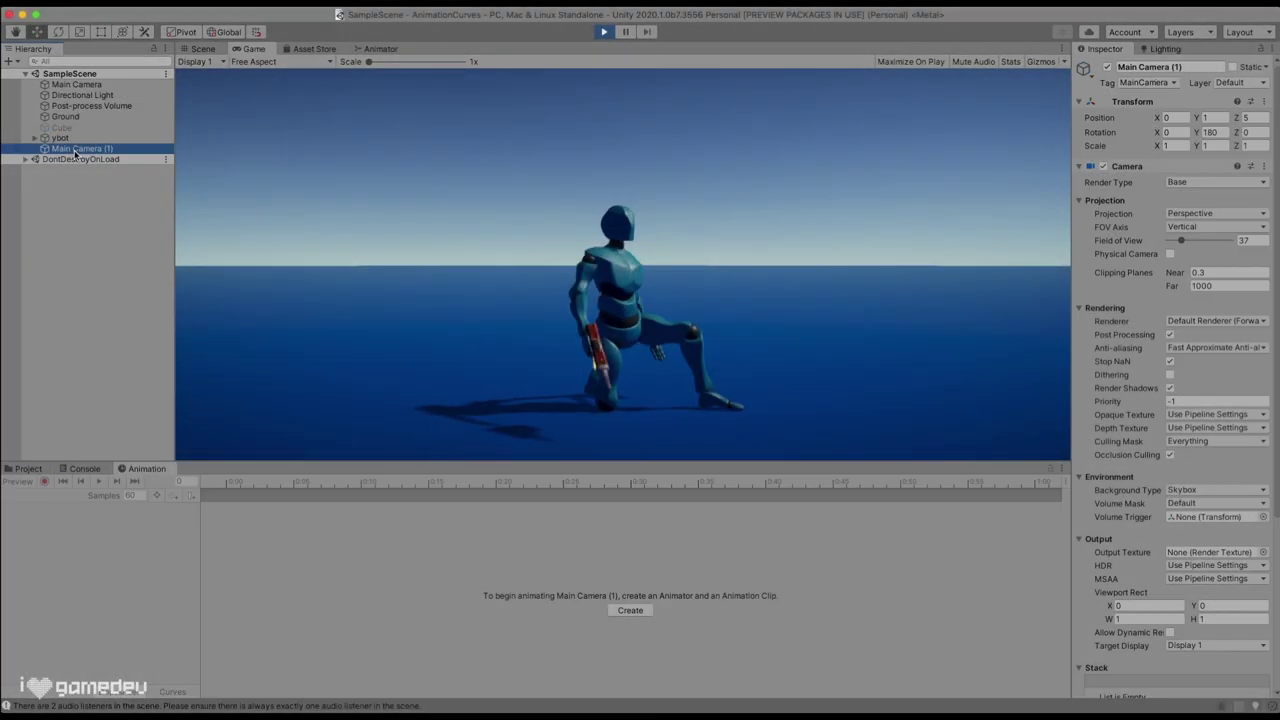
Select the original Main Camera and deactivate it while the scene is playing
{"action": "left_click", "coordinate": [76, 85]}
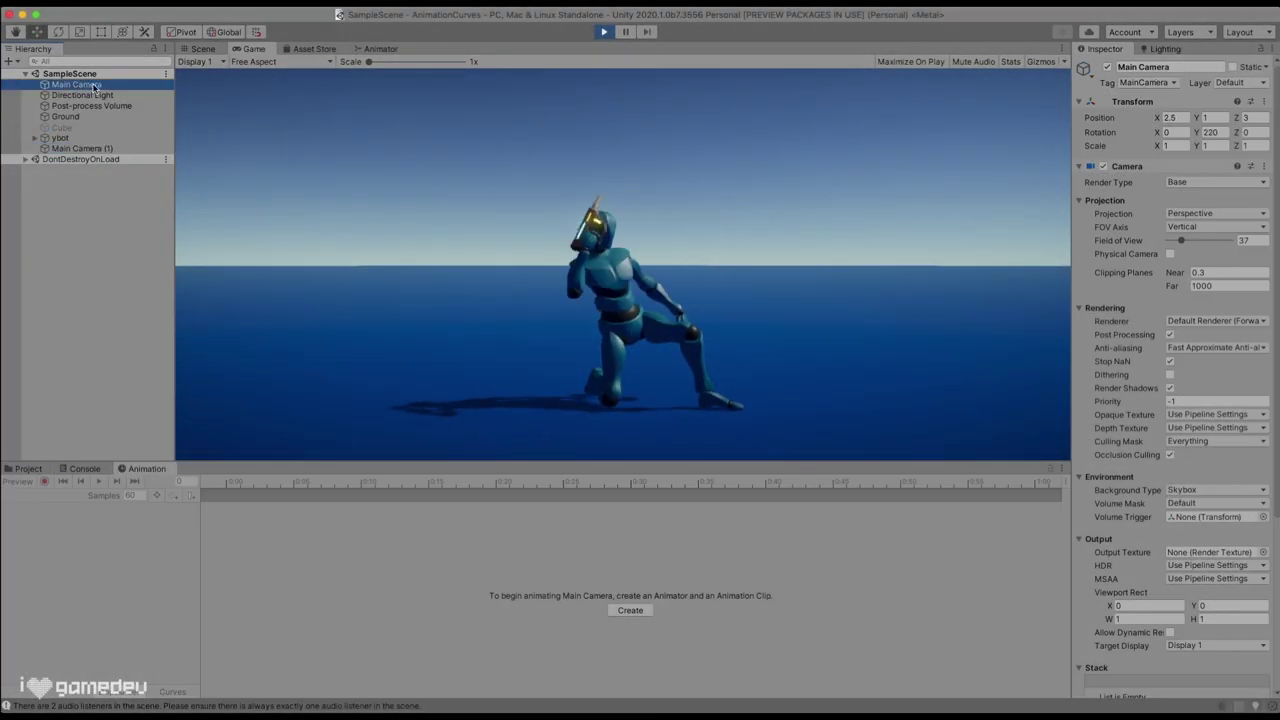
{"action": "left_click", "coordinate": [1108, 67]}
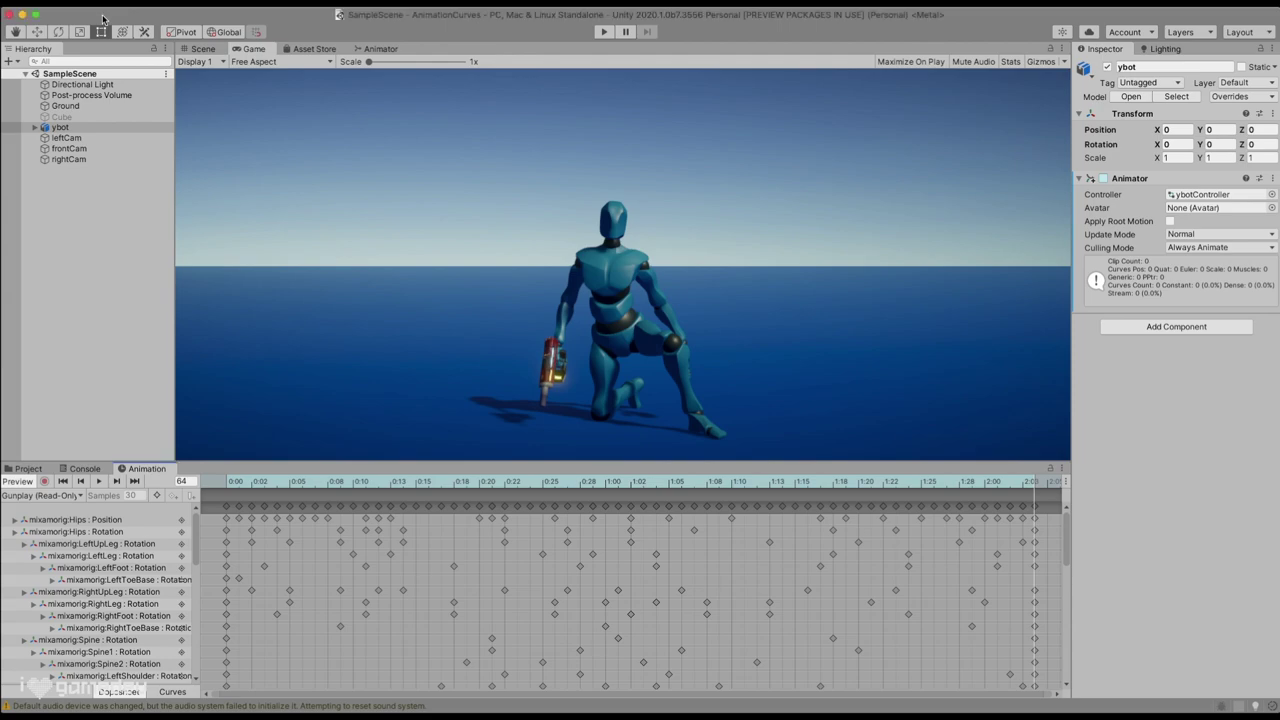
Duplicate the read-only Gunplay clip from the character model in the Events folder and rename the copy fireWeapon
{"action": "left_click", "coordinate": [33, 473]}
{"action": "key", "text": "super+d"}
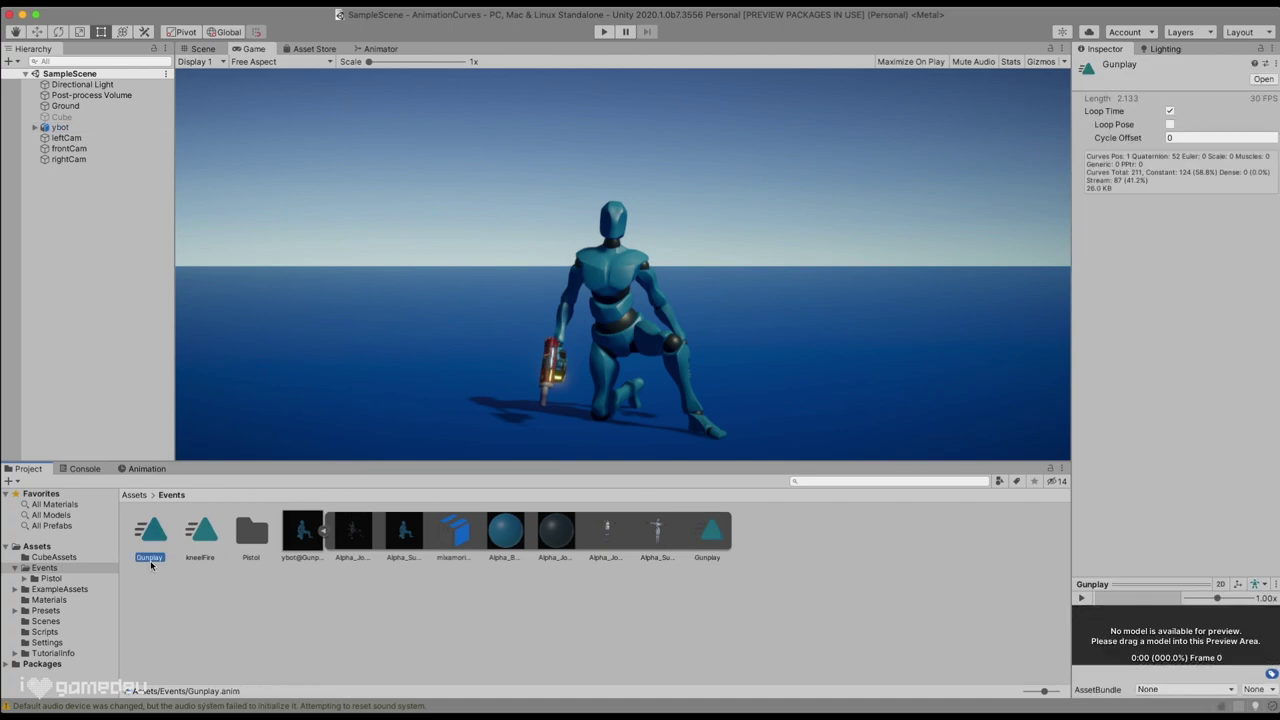
{"action": "left_click", "coordinate": [157, 558]}
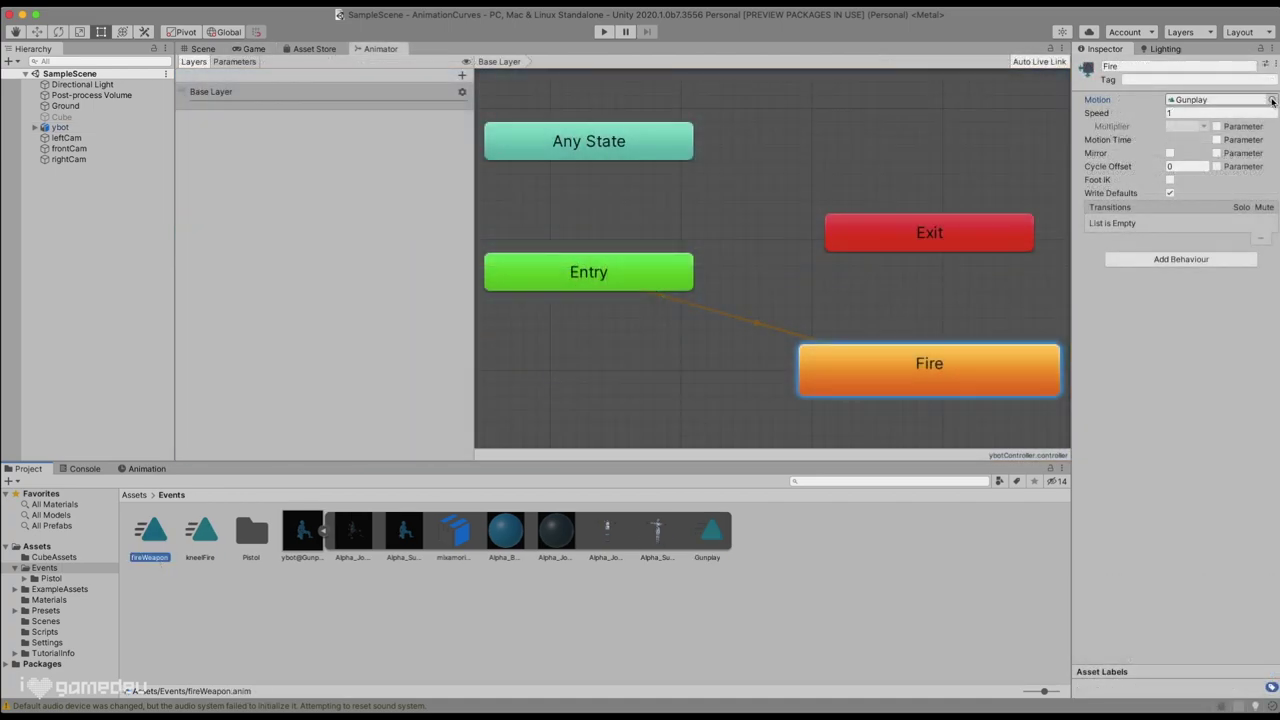
Assign the fireWeapon clip as the Fire state's motion and bring up the clip's keyframes for editing
{"action": "left_click", "coordinate": [1272, 101]}
{"action": "double_click", "coordinate": [1219, 154]}
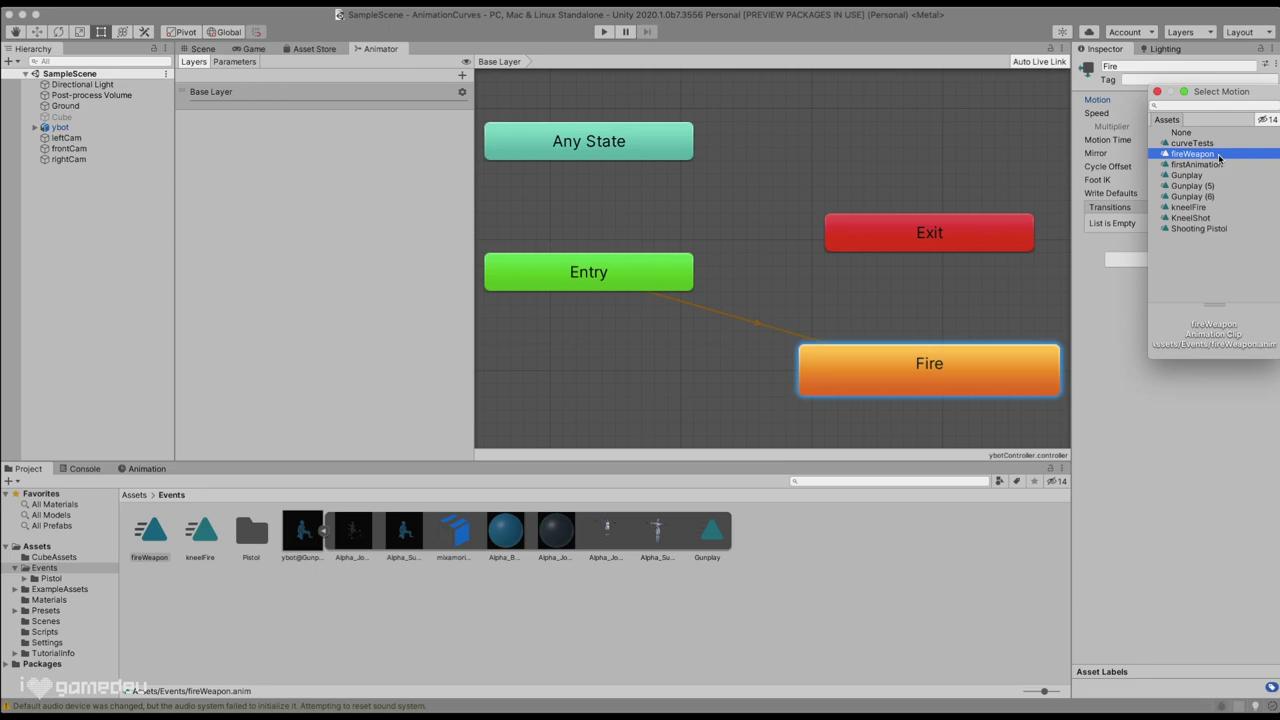
{"action": "left_click", "coordinate": [145, 469]}
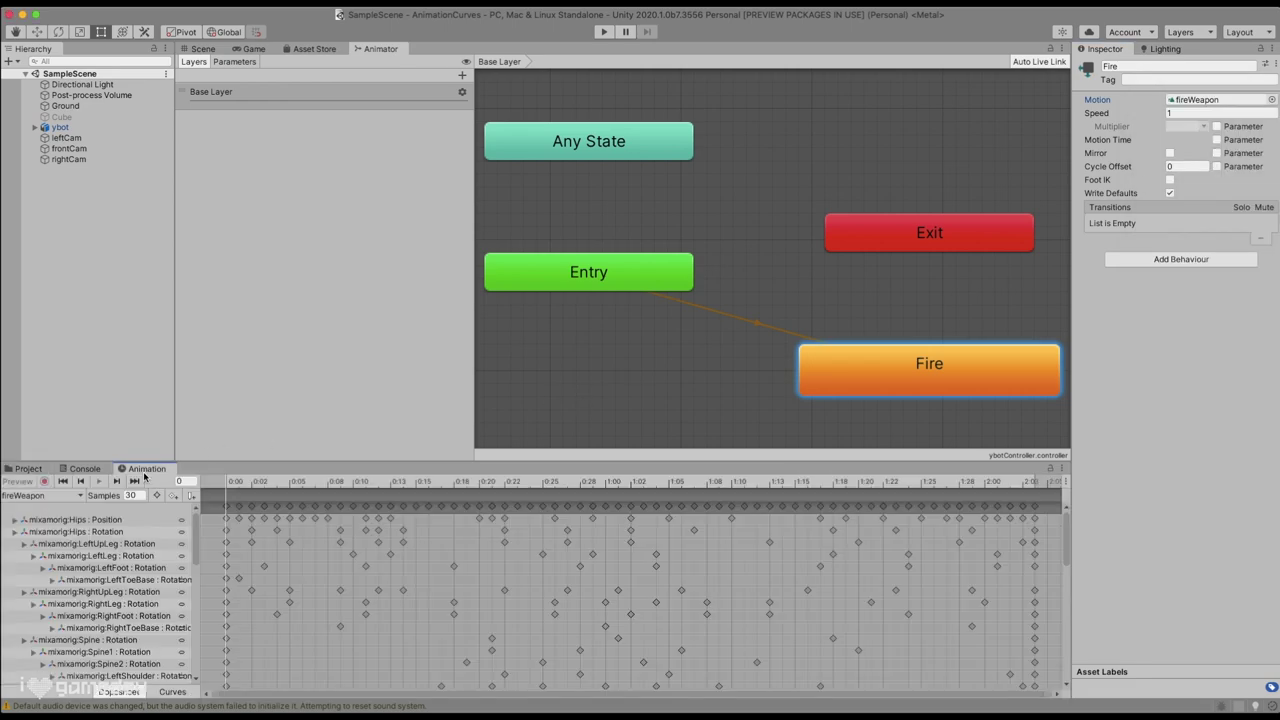
With ybot selected in the game view, add an animation event to fireWeapon at frame 24, where the pistol is aimed
{"action": "left_click", "coordinate": [250, 49]}
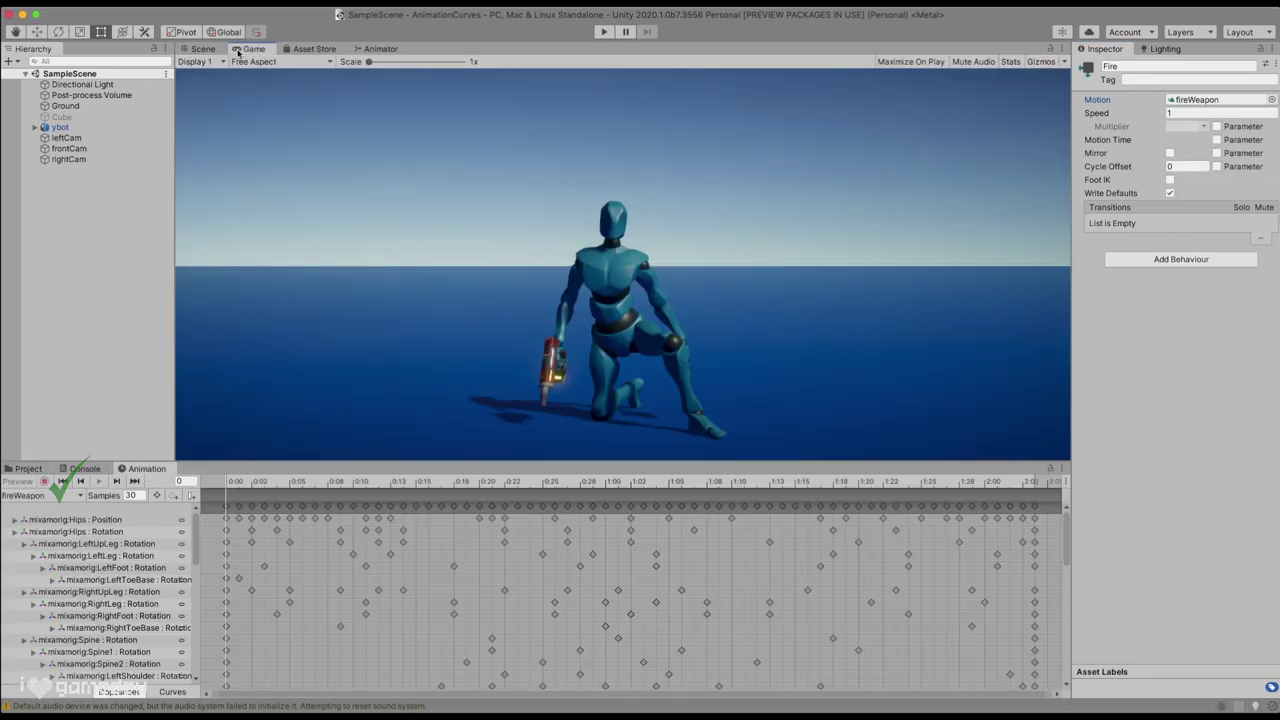
{"action": "left_click", "coordinate": [60, 127]}
{"action": "left_click_drag", "start_coordinate": [334, 485], "coordinate": [502, 495]}
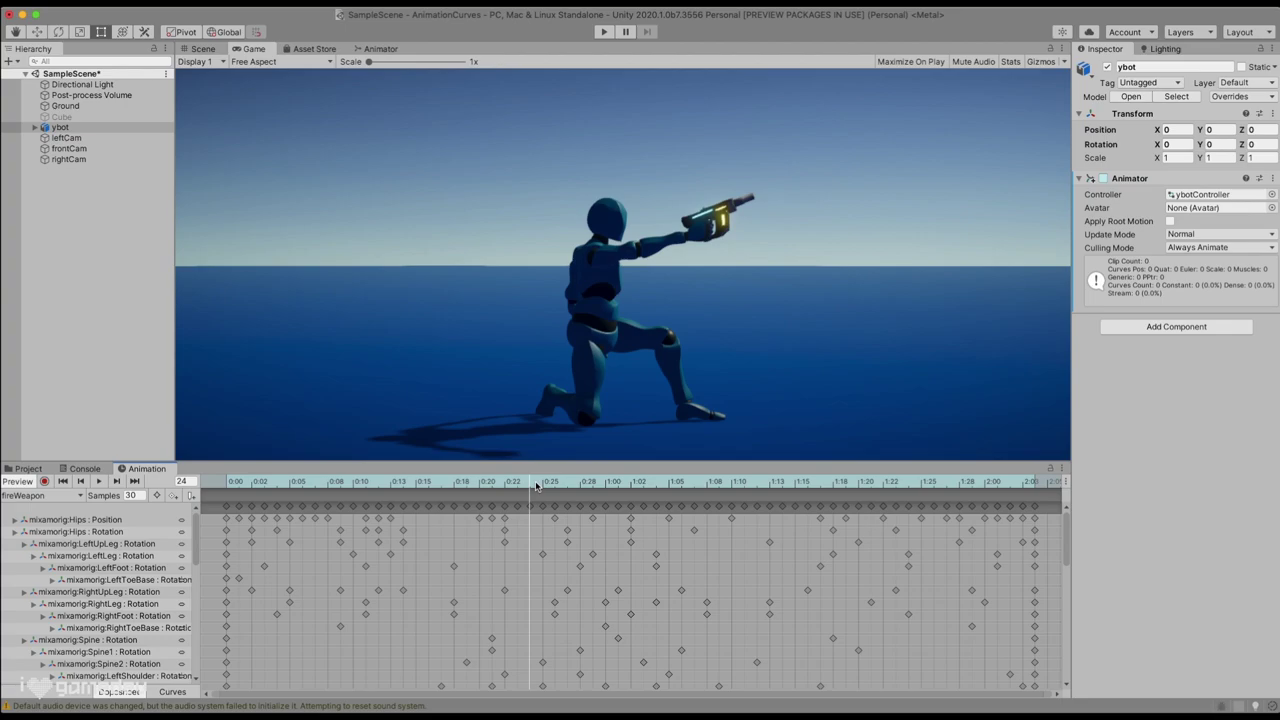
{"action": "left_click", "coordinate": [189, 497]}
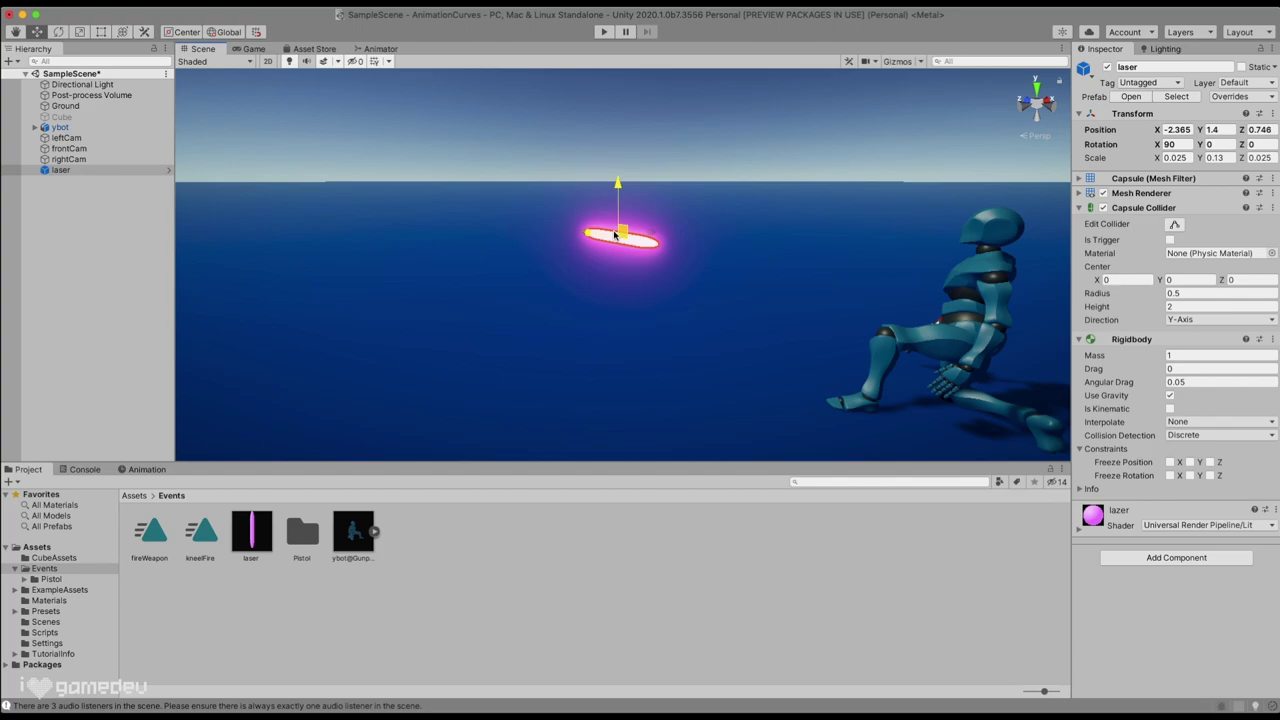
Move the laser object slightly within the scene
{"action": "mouse_move", "coordinate": [615, 234]}
{"action": "left_mouse_down"}
{"action": "mouse_move", "coordinate": [575, 222]}
{"action": "mouse_move", "coordinate": [628, 228]}
{"action": "mouse_move", "coordinate": [514, 220]}
{"action": "mouse_move", "coordinate": [480, 317]}
{"action": "mouse_move", "coordinate": [590, 292]}
{"action": "mouse_move", "coordinate": [590, 230]}
{"action": "left_mouse_up"}
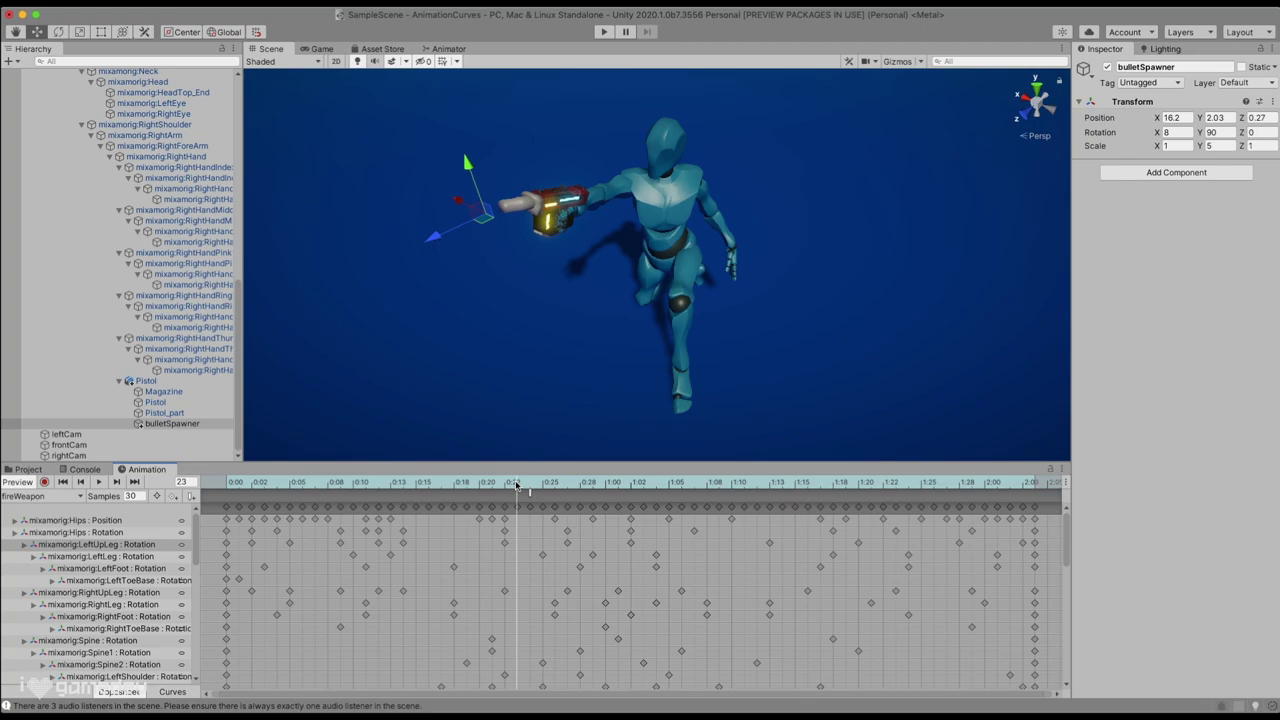
Scrub through the fireWeapon clip to check how the bulletSpawner follows the pistol's barrel
{"action": "left_click_drag", "start_coordinate": [446, 490], "coordinate": [363, 499]}
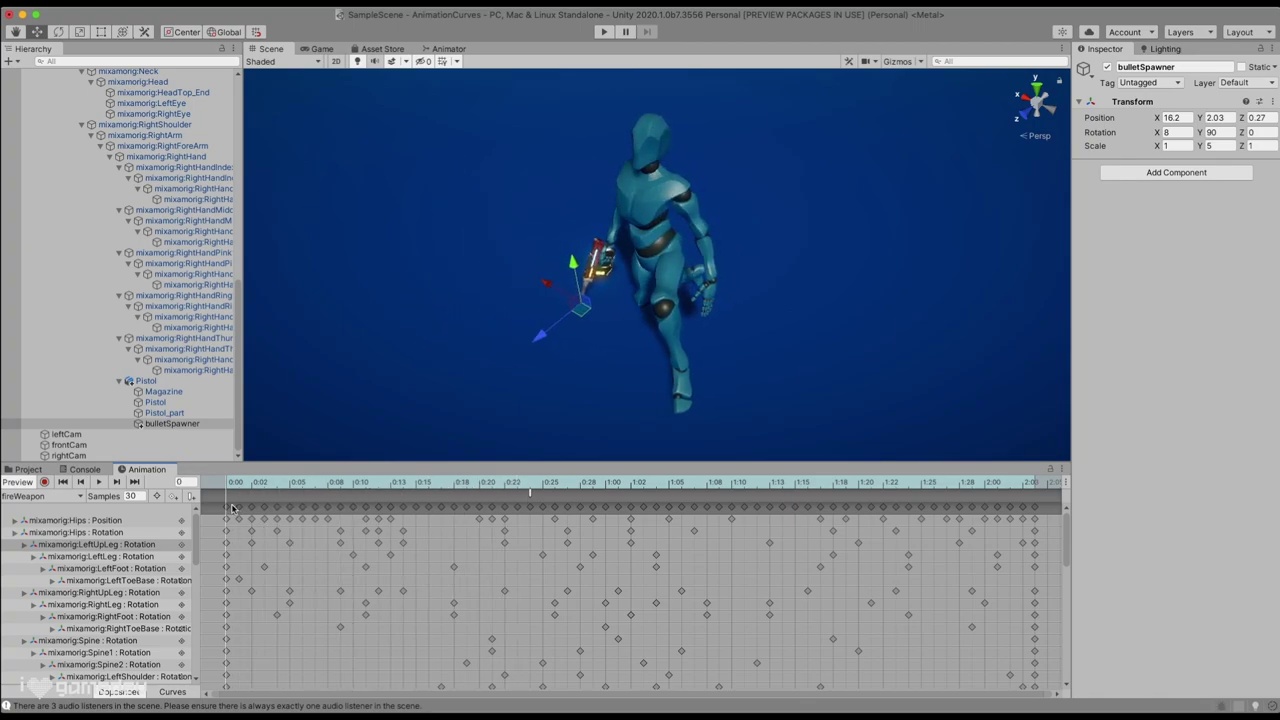
{"action": "left_click_drag", "start_coordinate": [256, 512], "coordinate": [676, 579]}
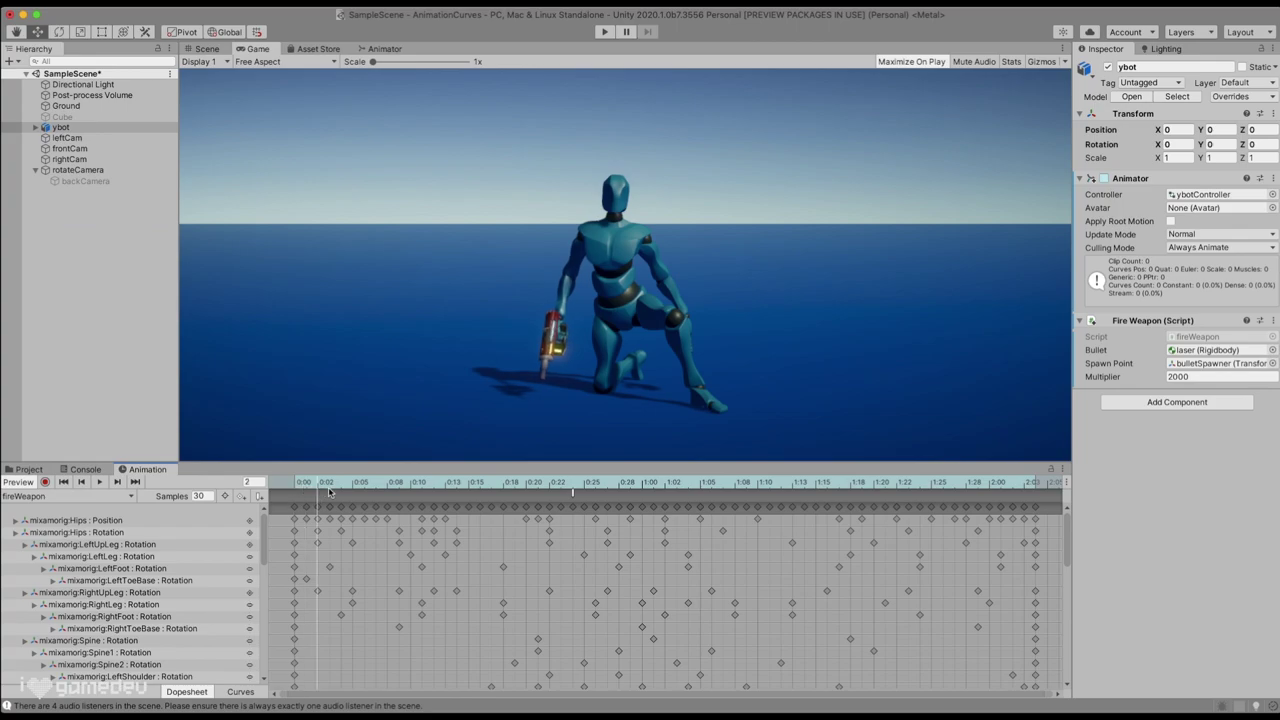
Scrub the fireWeapon clip to about frame 47 to examine how close the raised pistol comes to the character's head
{"action": "left_click_drag", "start_coordinate": [330, 492], "coordinate": [430, 495]}
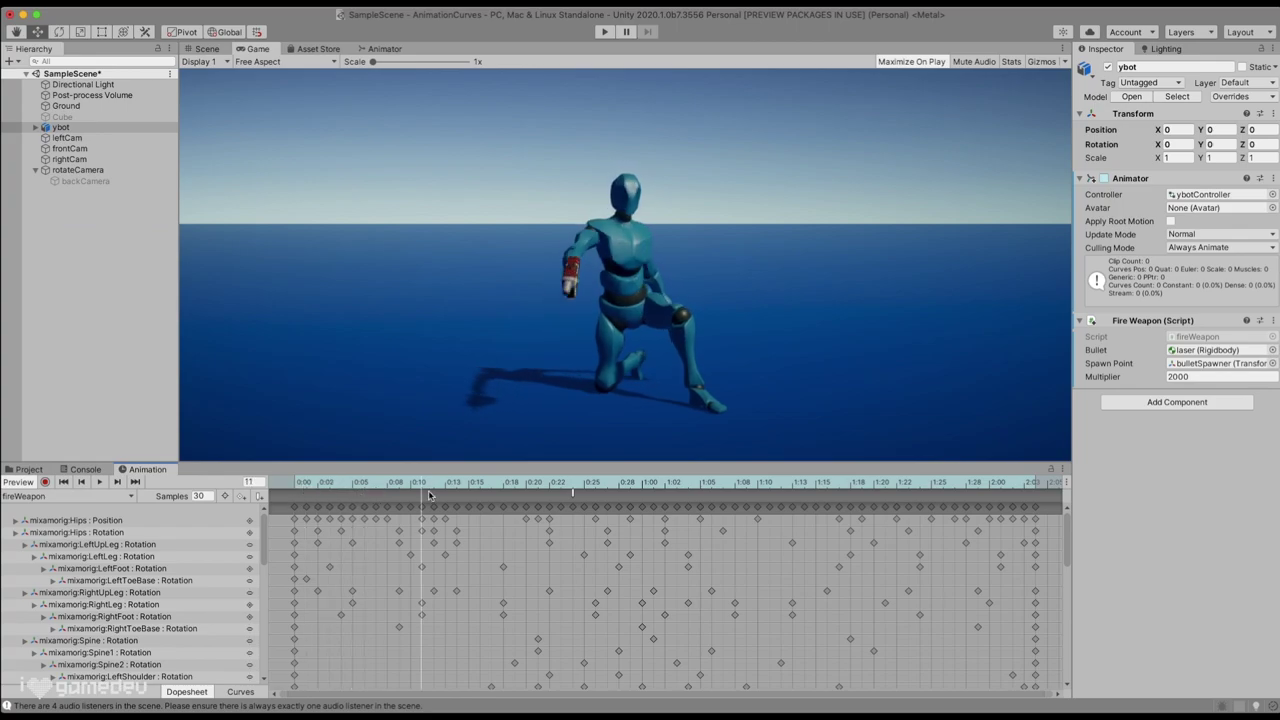
{"action": "left_click_drag", "start_coordinate": [563, 494], "coordinate": [742, 518]}
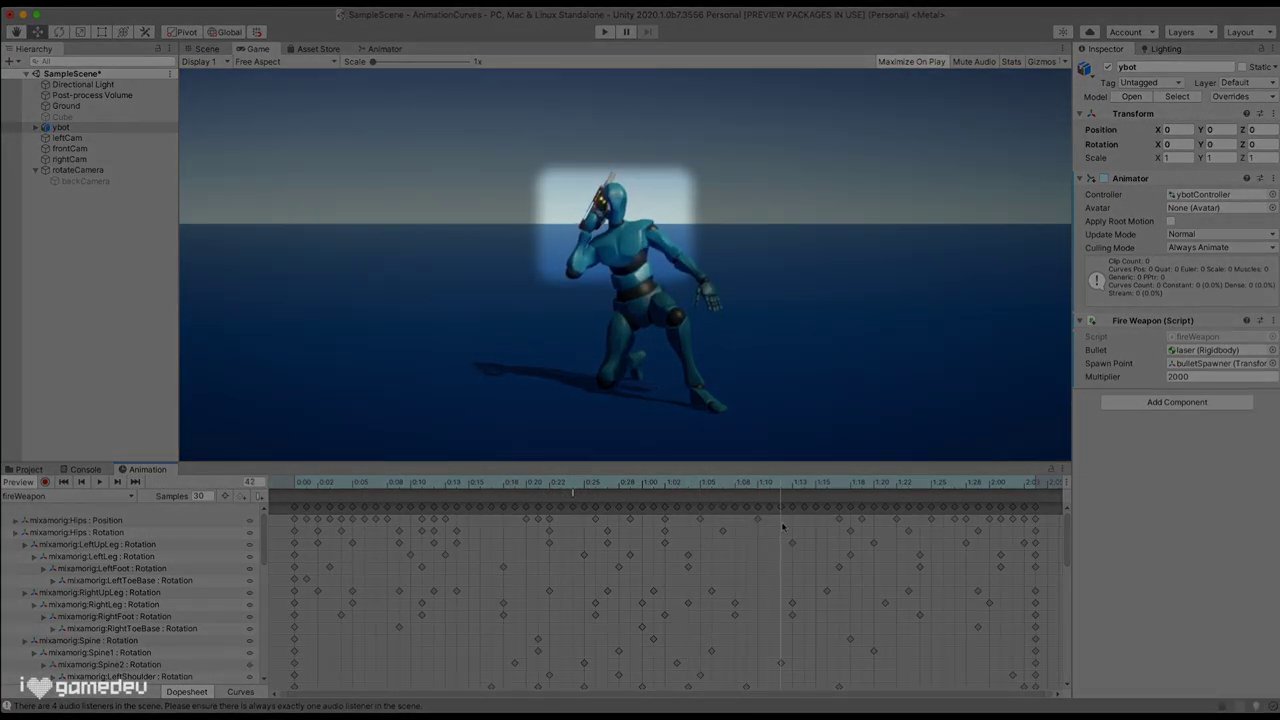
{"action": "left_click_drag", "start_coordinate": [817, 531], "coordinate": [280, 575]}
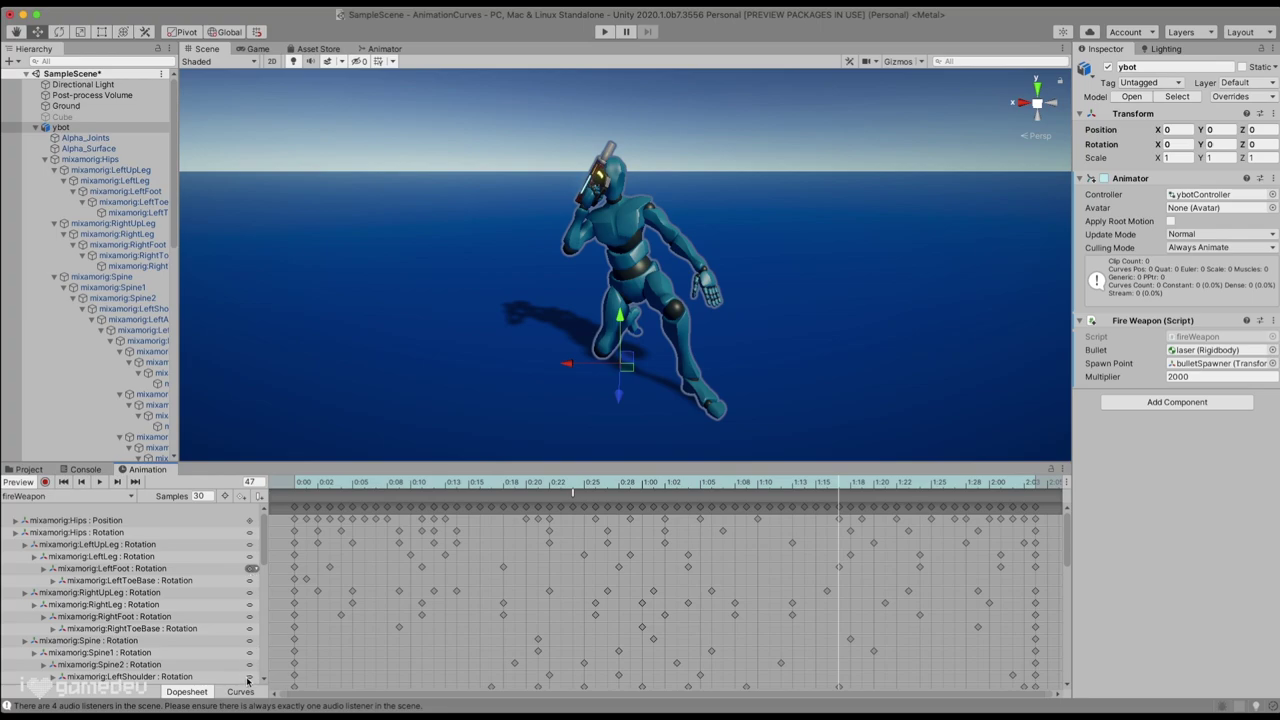
Filter the clip's curves by selection and isolate the Rotation.z curve of mixamorig:RightForeArm
{"action": "left_click", "coordinate": [240, 691]}
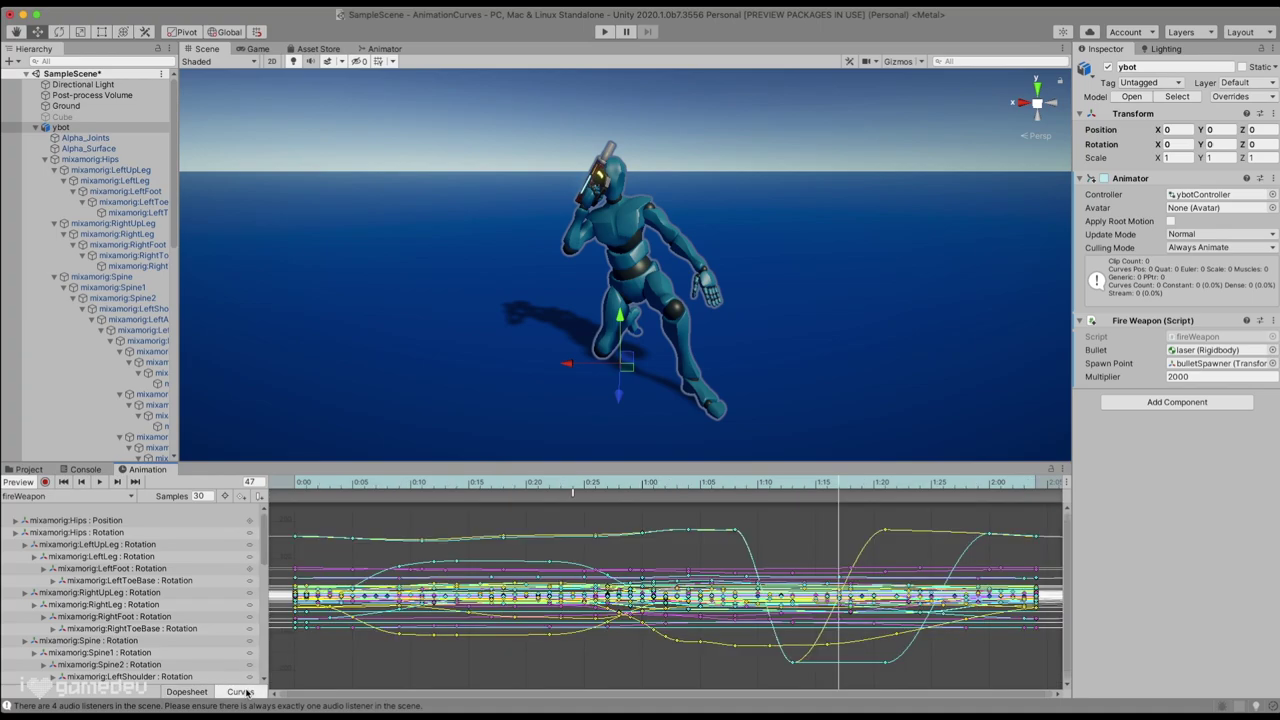
{"action": "left_click", "coordinate": [227, 497]}
{"action": "scroll", "coordinate": [157, 330], "scroll_direction": "down", "scroll_amount": 10}
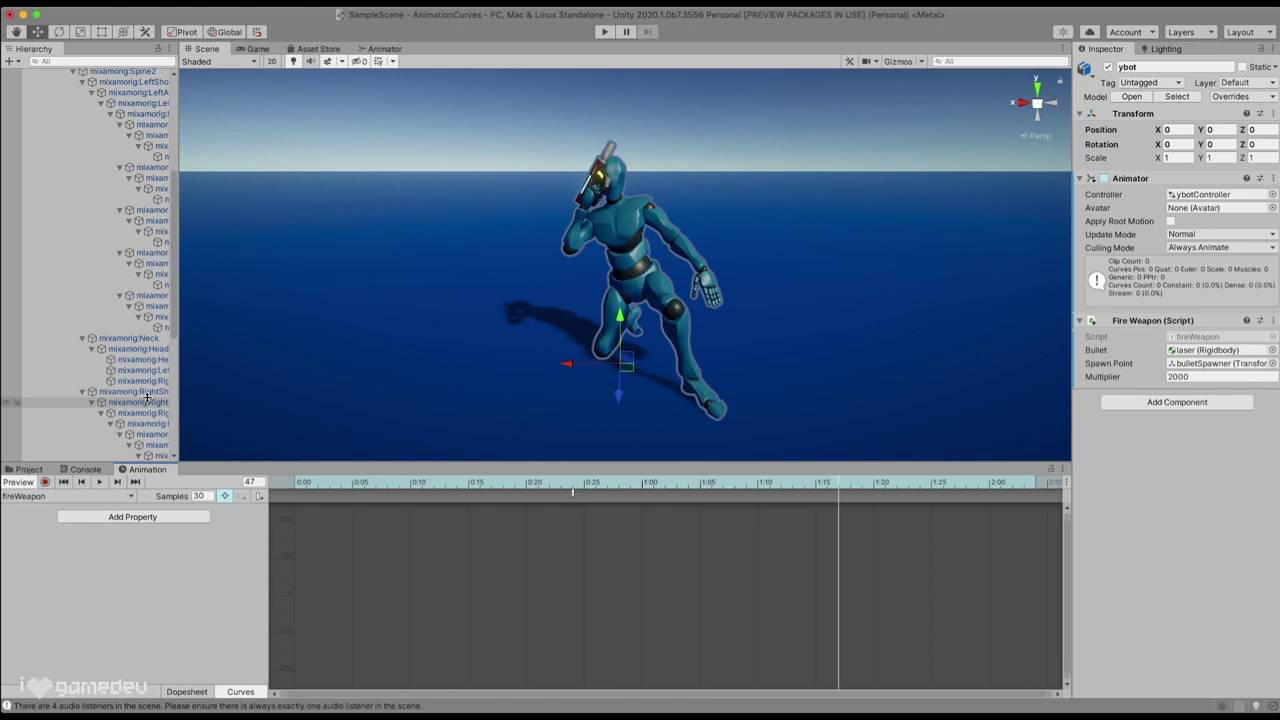
{"action": "left_click", "coordinate": [140, 135]}
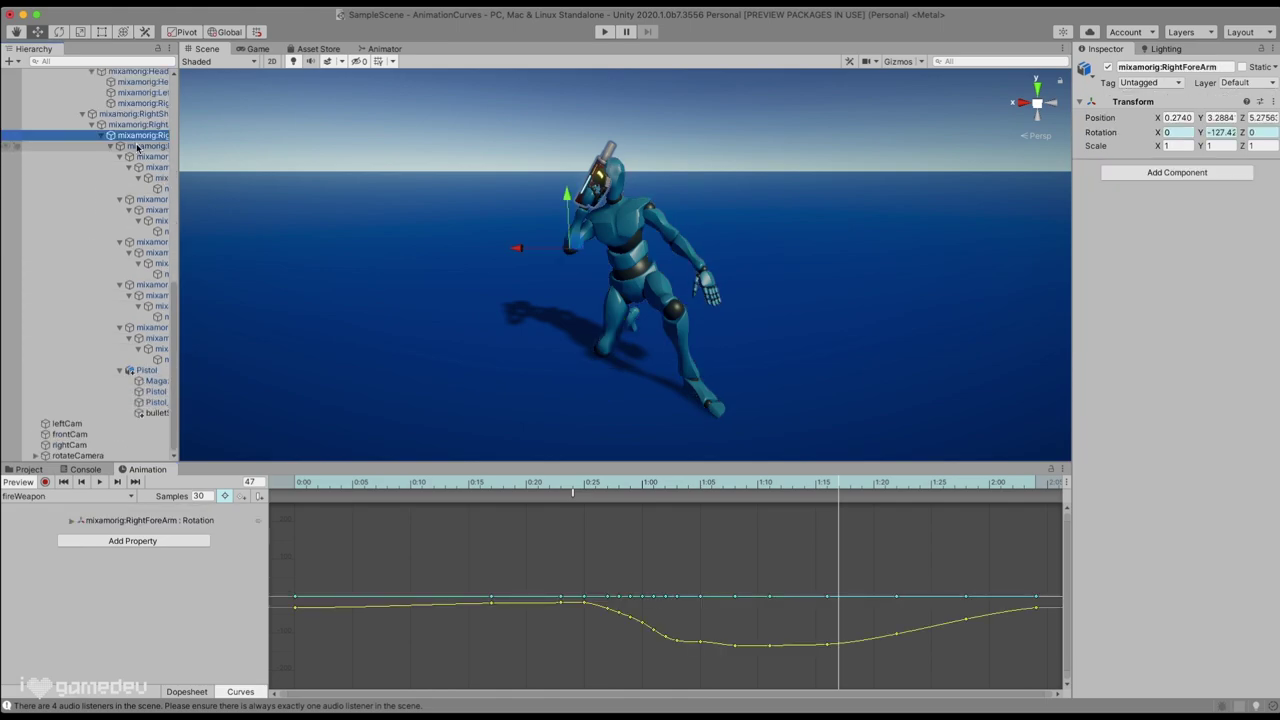
{"action": "left_click_drag", "start_coordinate": [632, 566], "coordinate": [752, 616]}
{"action": "left_click", "coordinate": [71, 520]}
{"action": "left_click", "coordinate": [150, 556]}
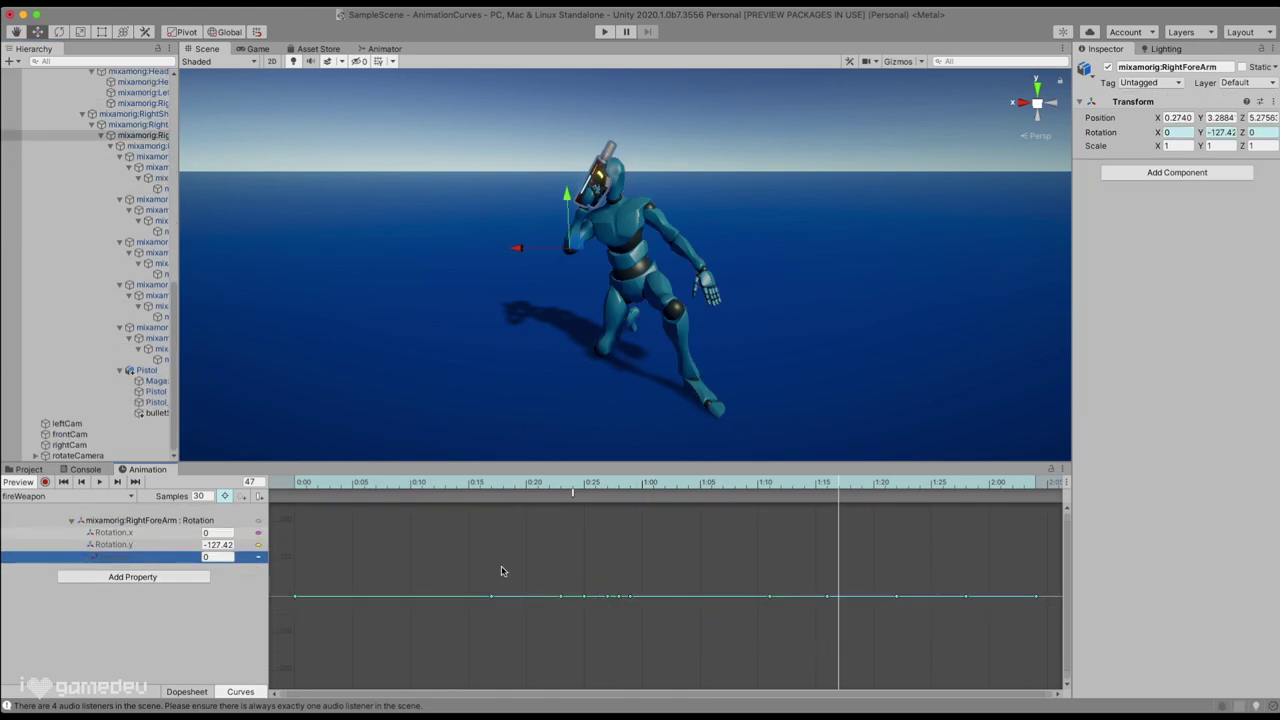
Raise the forearm's Rotation.z keys at 1:11 and 1:16 to about 35, and stretch the 1:11 key's left tangent handle outward
{"action": "left_click", "coordinate": [757, 499]}
{"action": "left_click_drag", "start_coordinate": [827, 597], "coordinate": [769, 584]}
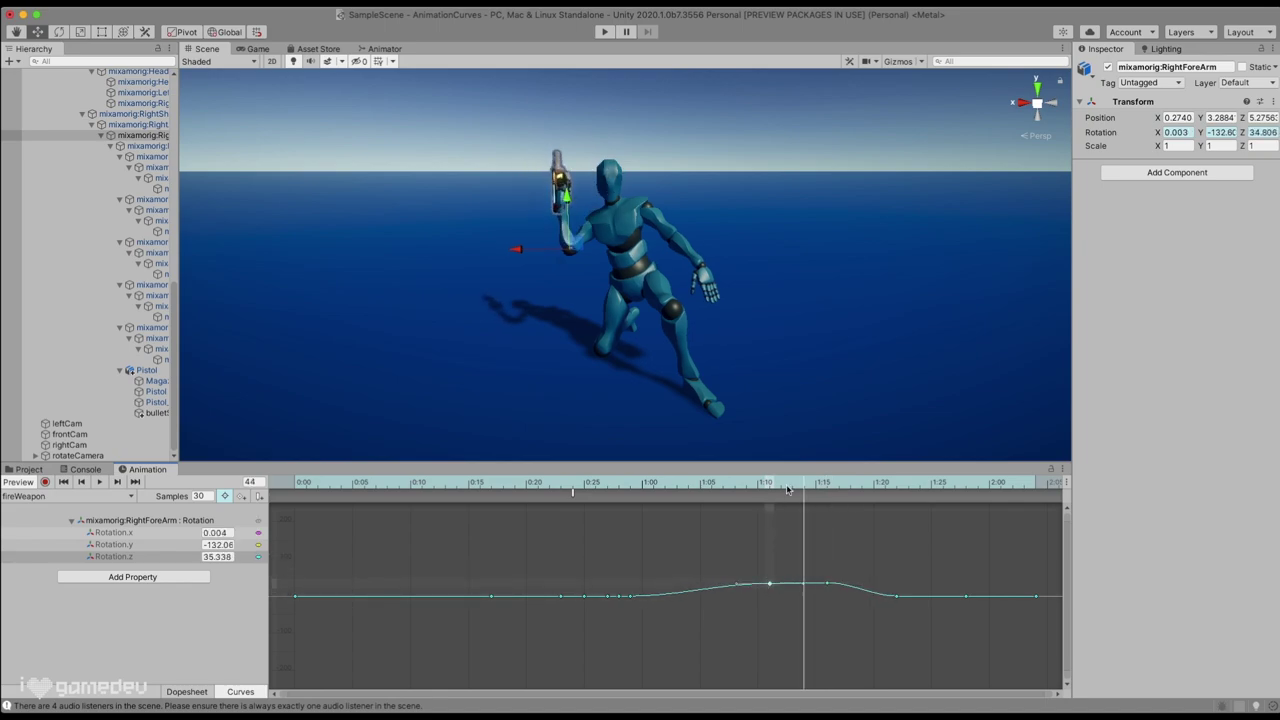
{"action": "right_click", "coordinate": [769, 584]}
{"action": "left_click", "coordinate": [905, 672]}
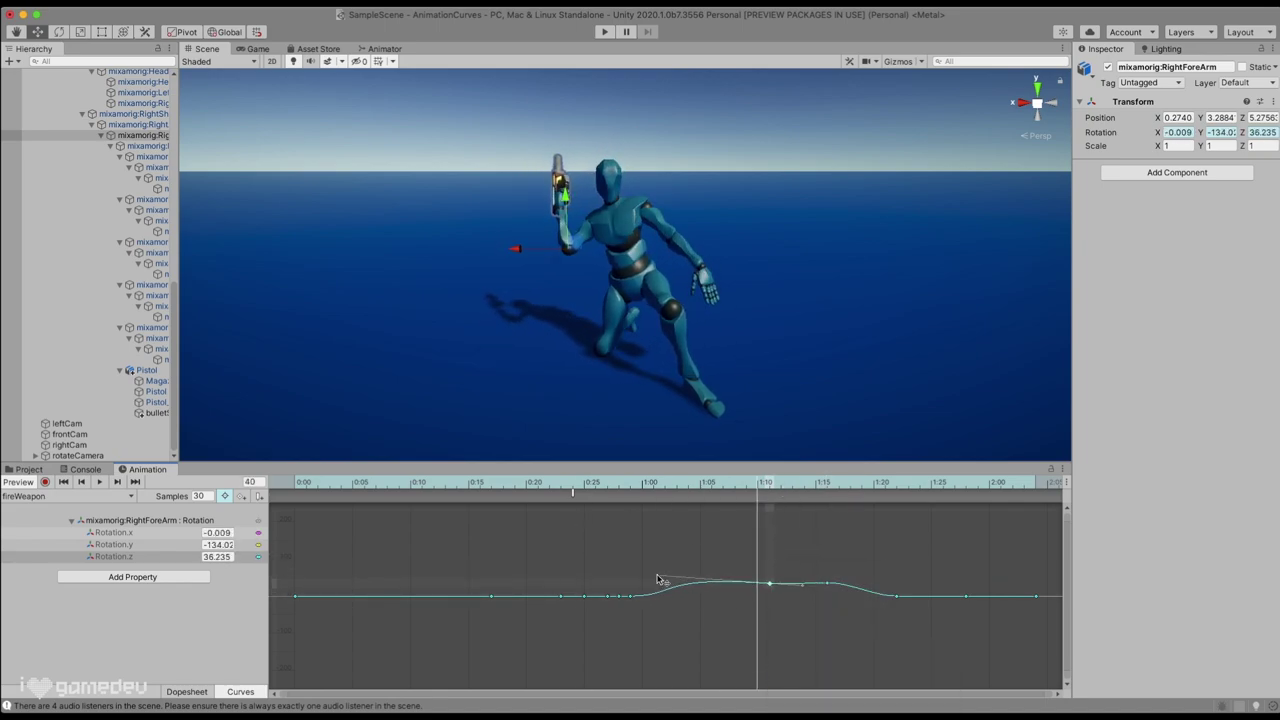
Delete the forearm's Rotation.z key at 1:16 and scrub to the end of the clip to check the arm's motion
{"action": "left_click", "coordinate": [827, 581]}
{"action": "key", "text": "Delete"}
{"action": "left_click_drag", "start_coordinate": [826, 490], "coordinate": [1035, 521]}
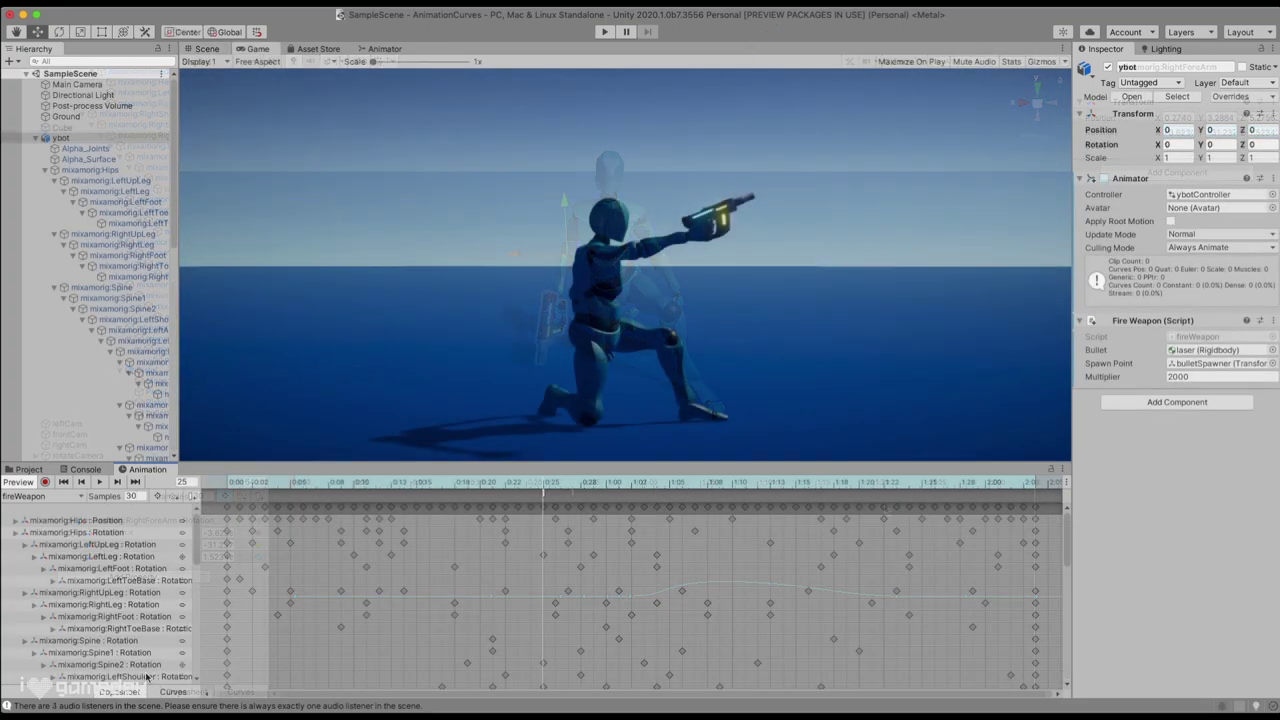
Show only the mixamorig:Spine rotation curves, turn on keyframe recording and key the spine's rotation at 0:25
{"action": "left_click", "coordinate": [172, 692]}
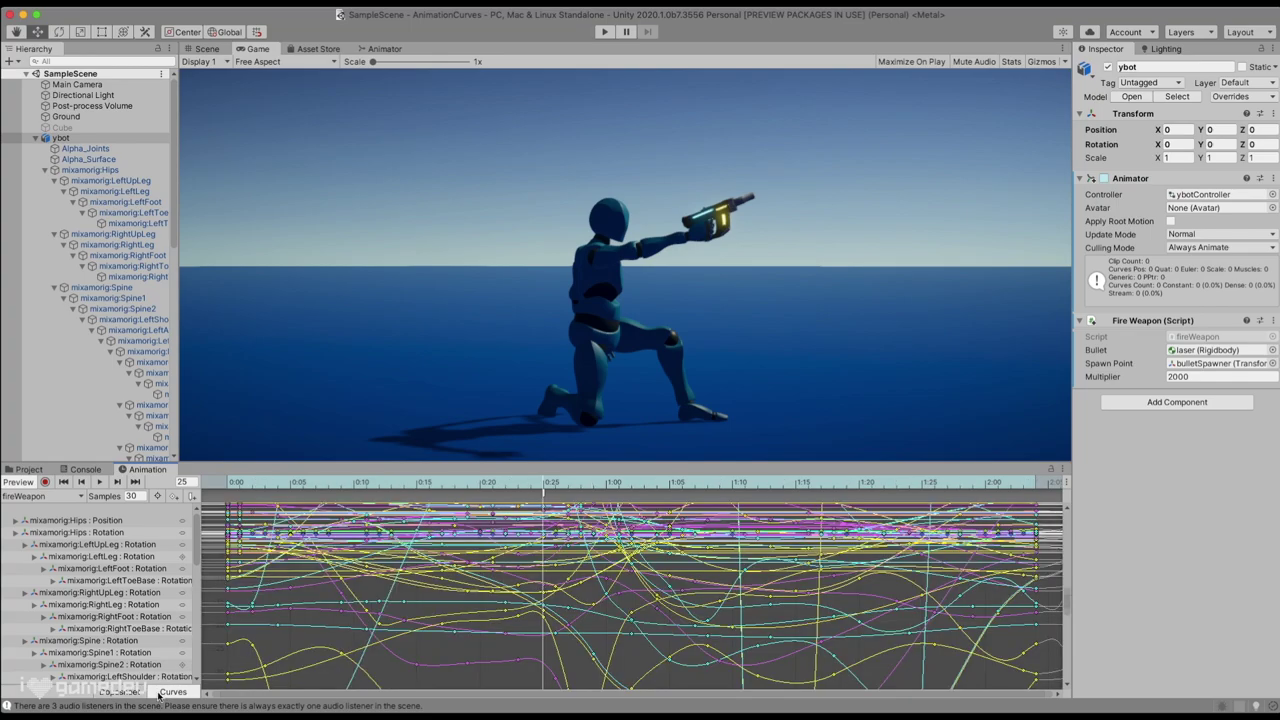
{"action": "left_click", "coordinate": [144, 289]}
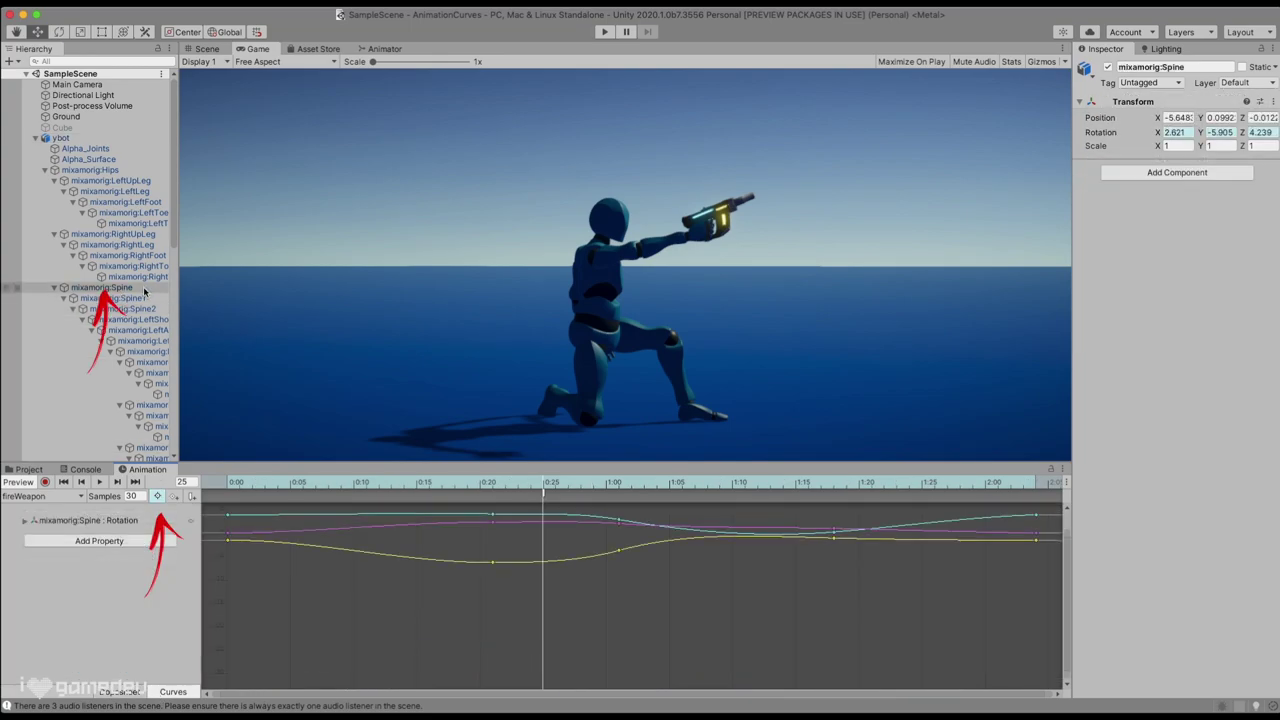
{"action": "left_click", "coordinate": [45, 482]}
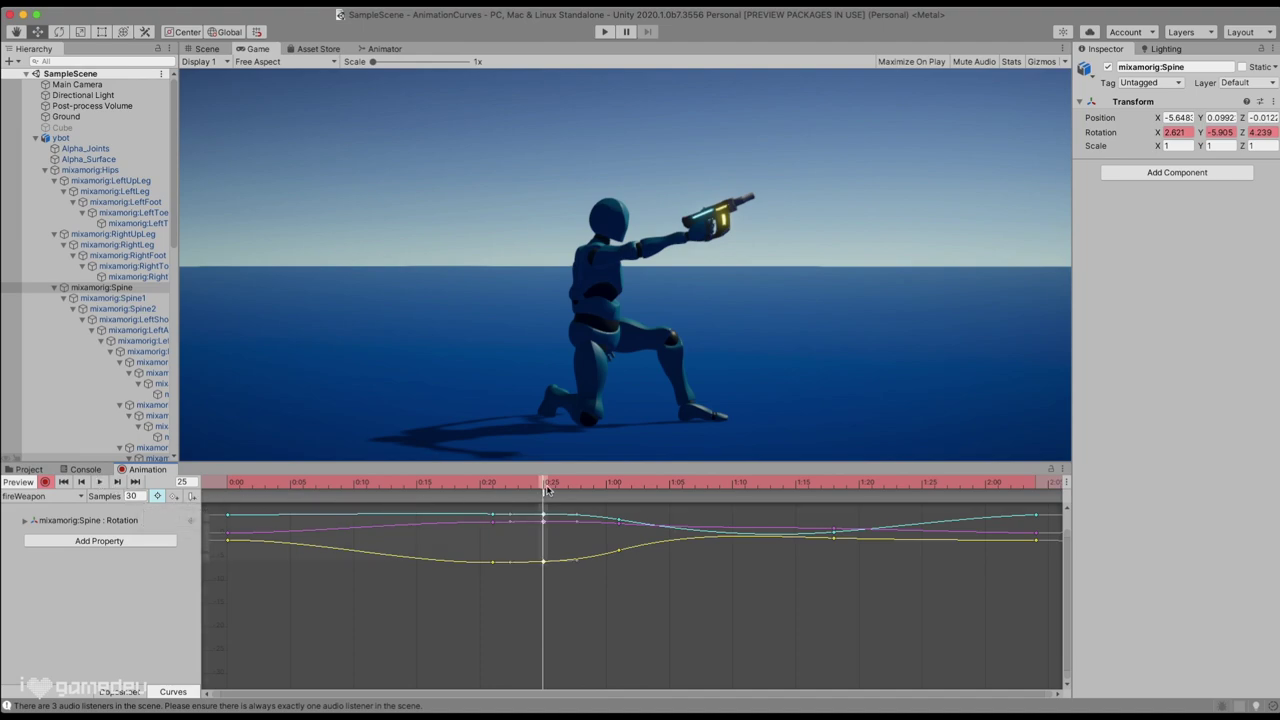
Move the spine's 1:01 rotation keys to 1:00, lowering the x and z curves to about -11, and preview the recoil
{"action": "left_click_drag", "start_coordinate": [631, 563], "coordinate": [607, 637]}
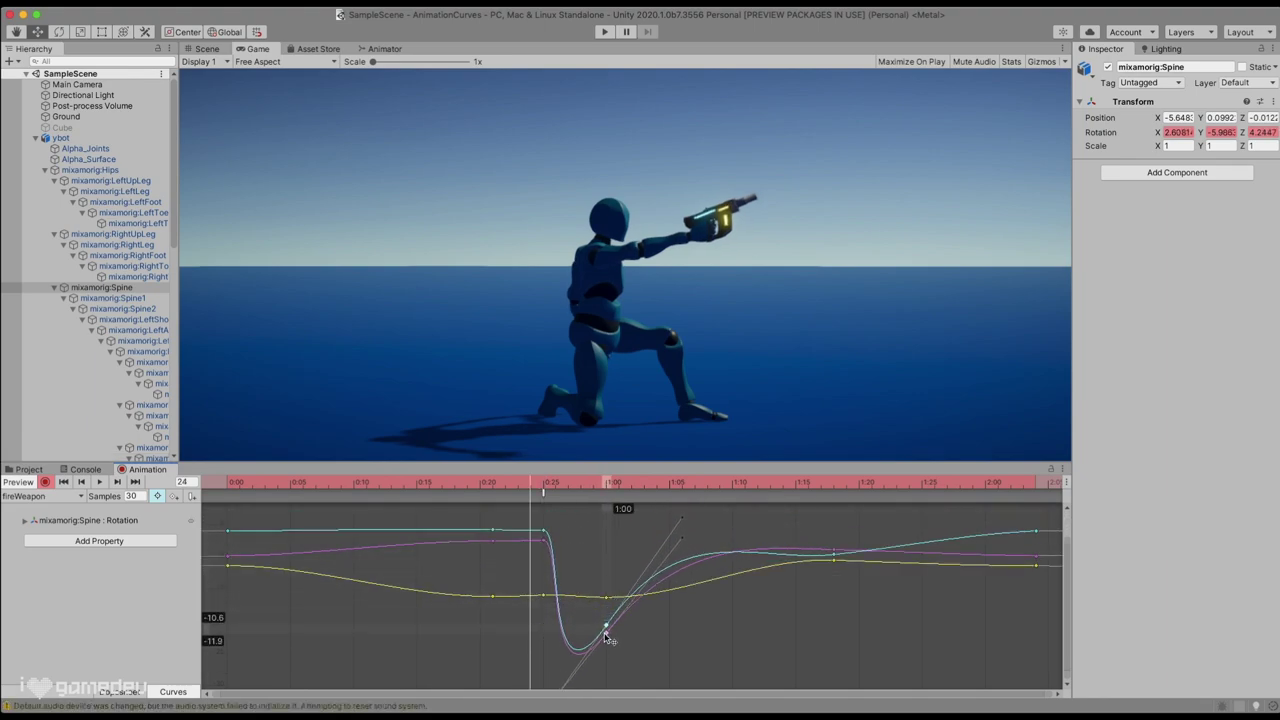
{"action": "left_click", "coordinate": [97, 482]}
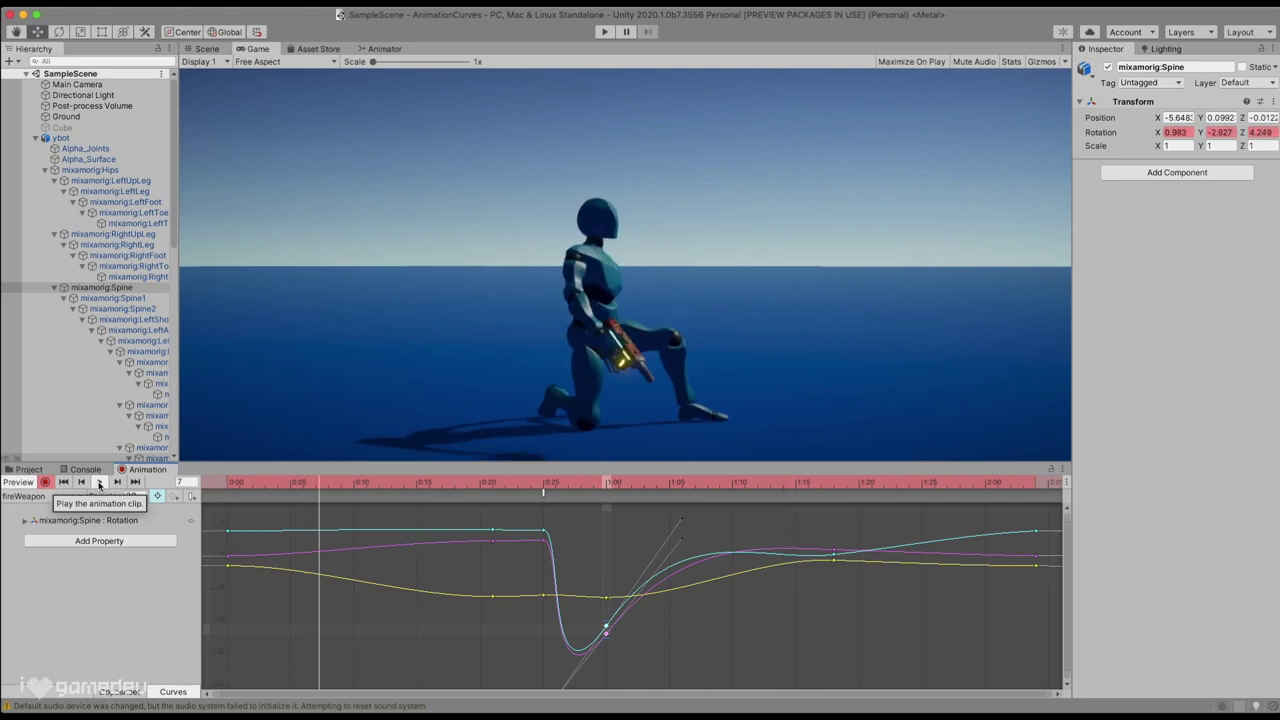
Show all the clip's curves, select the keys between about 0:27 and 1:14, and compress them to end near 1:06
{"action": "key", "text": "z"}
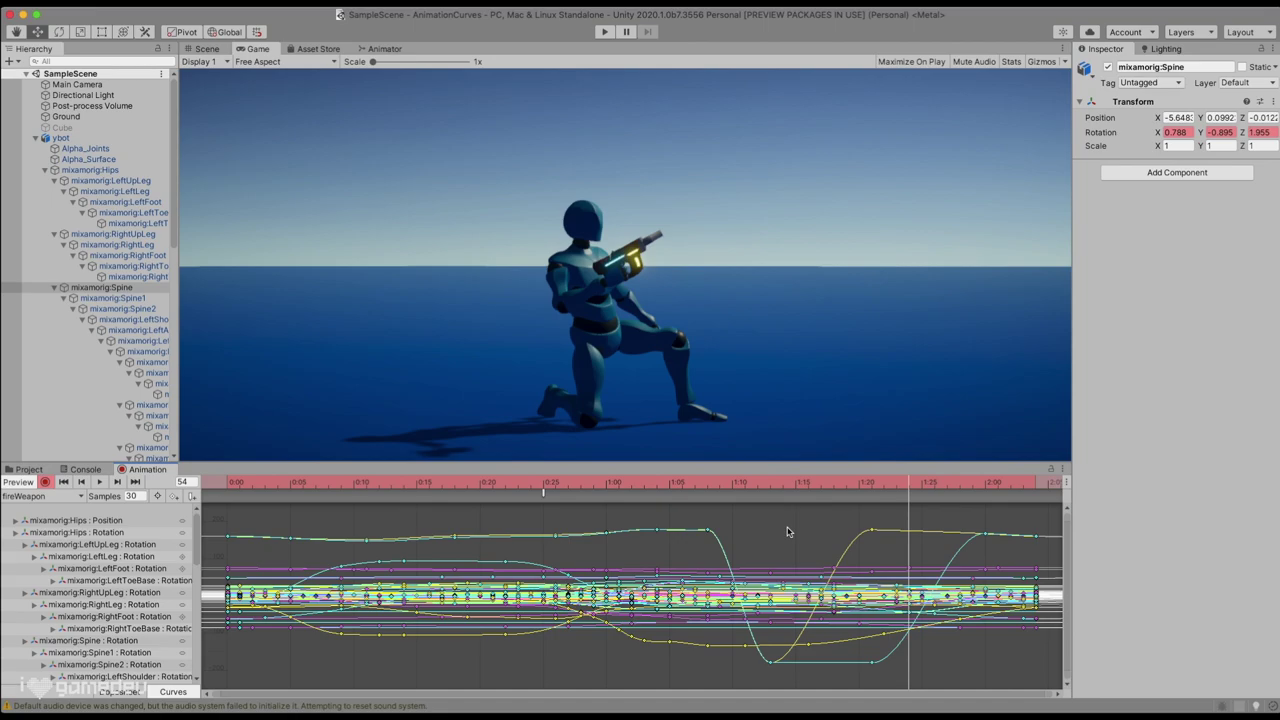
{"action": "left_click_drag", "start_coordinate": [787, 528], "coordinate": [565, 690]}
{"action": "left_click_drag", "start_coordinate": [790, 557], "coordinate": [686, 562]}
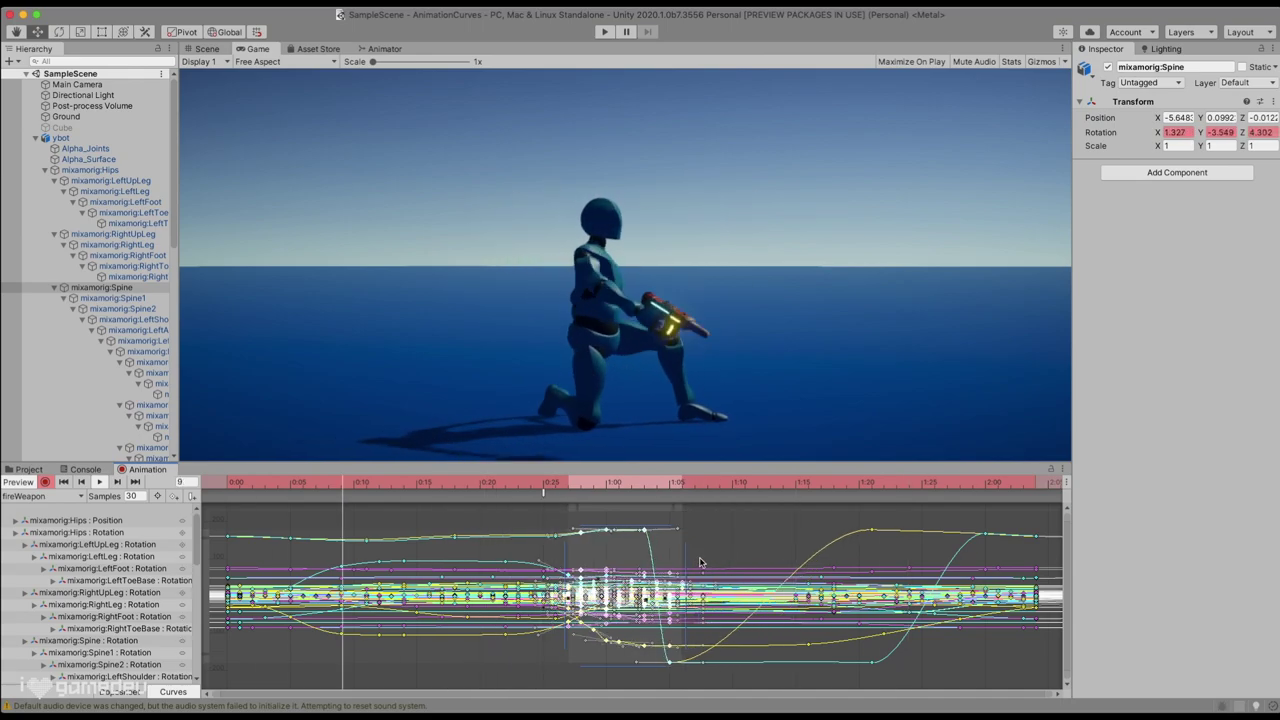